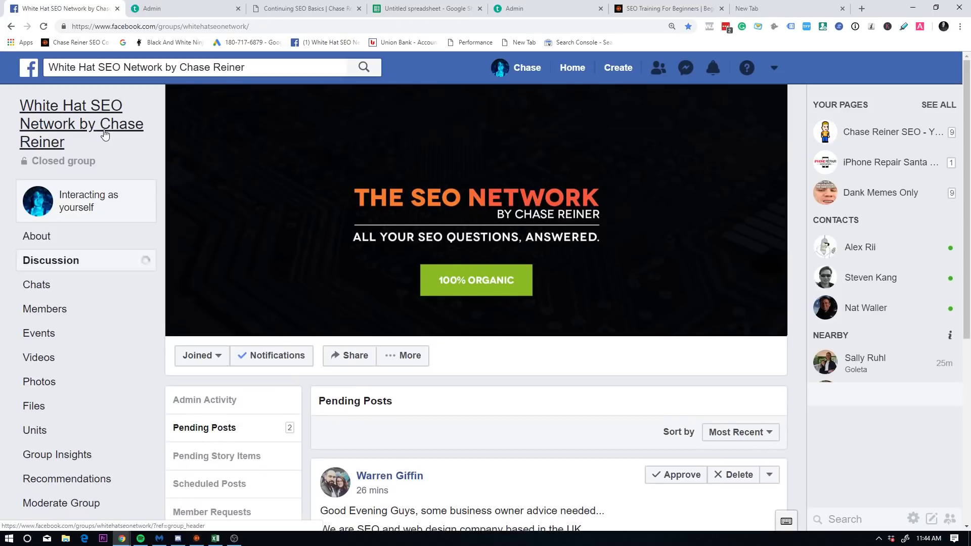
Step: Open the Facebook group's discussion feed and scroll through its posts
left_click(104, 135)
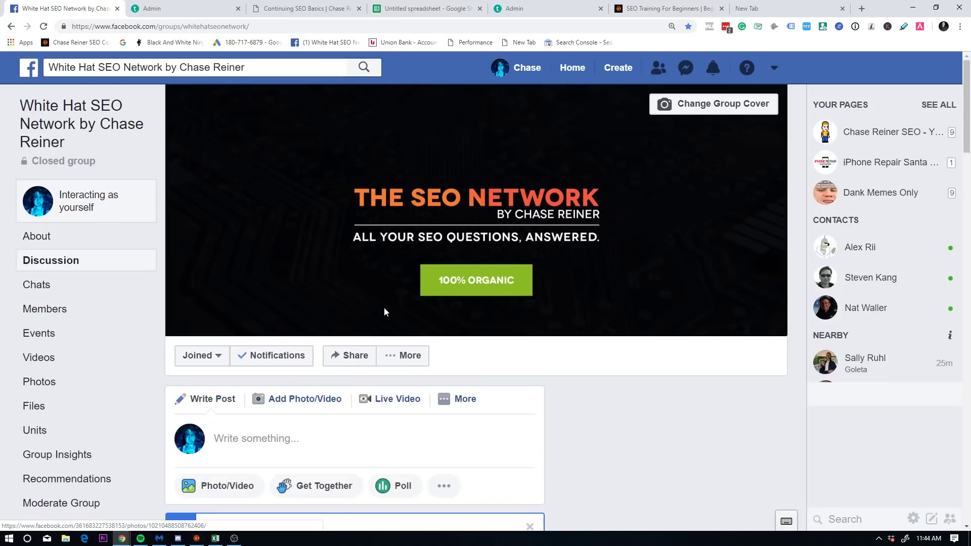
scroll(400, 309, "down", 3)
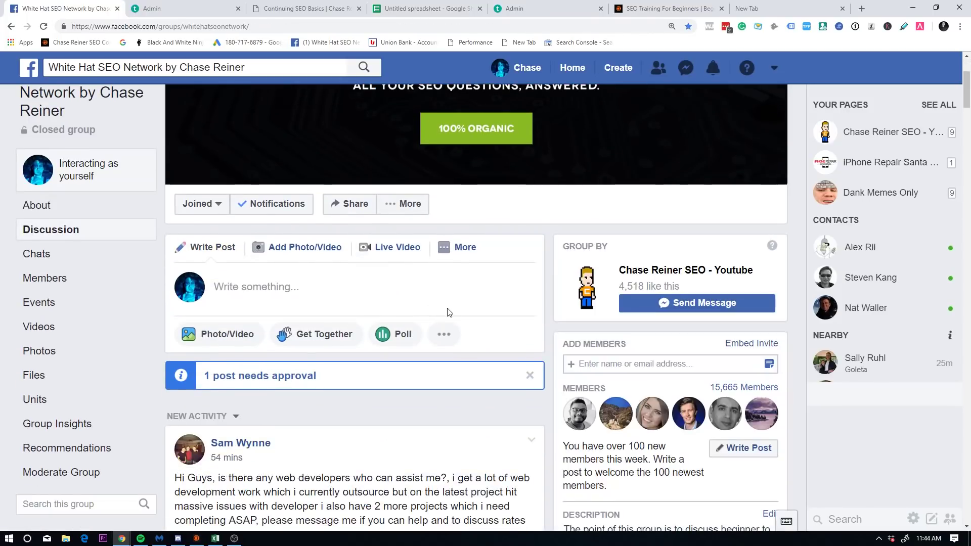
scroll(447, 312, "down", 10)
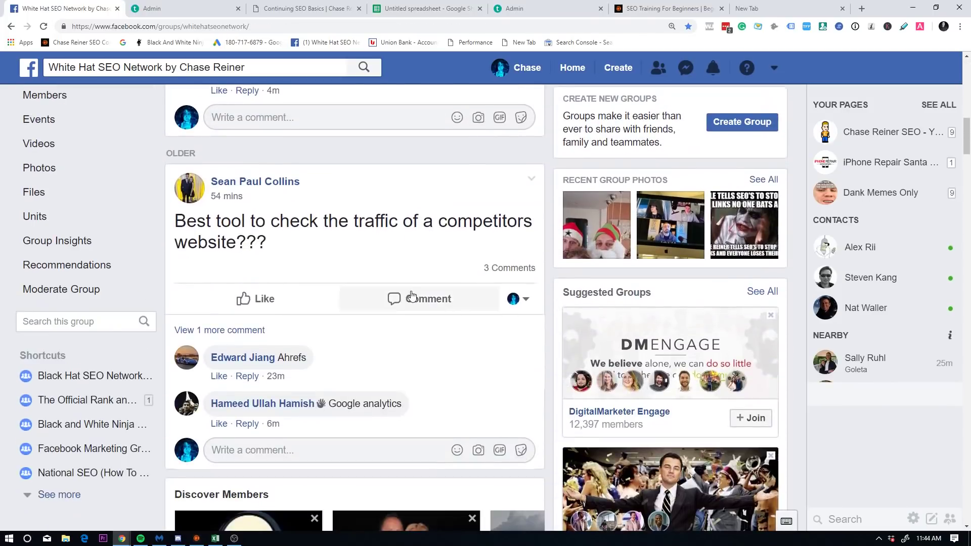
scroll(412, 295, "up", 14)
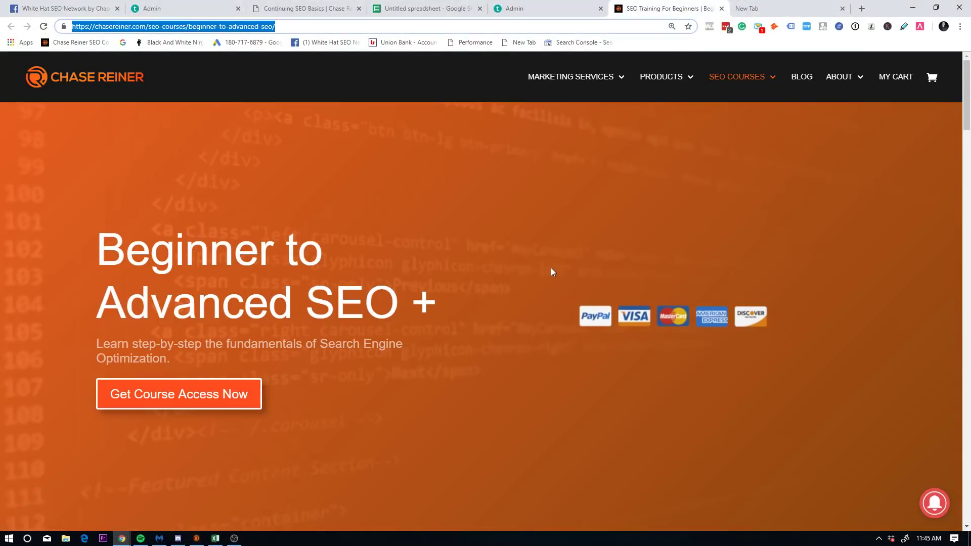
Step: Scroll up and down the Beginner to Advanced SEO + course page to review its content
left_click(926, 263)
scroll(925, 268, "down", 20)
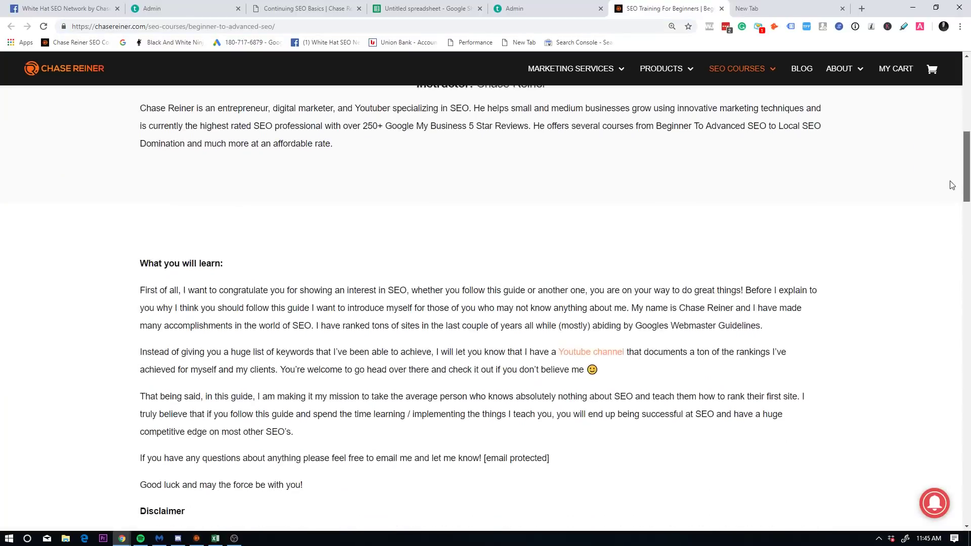
scroll(919, 282, "down", 10)
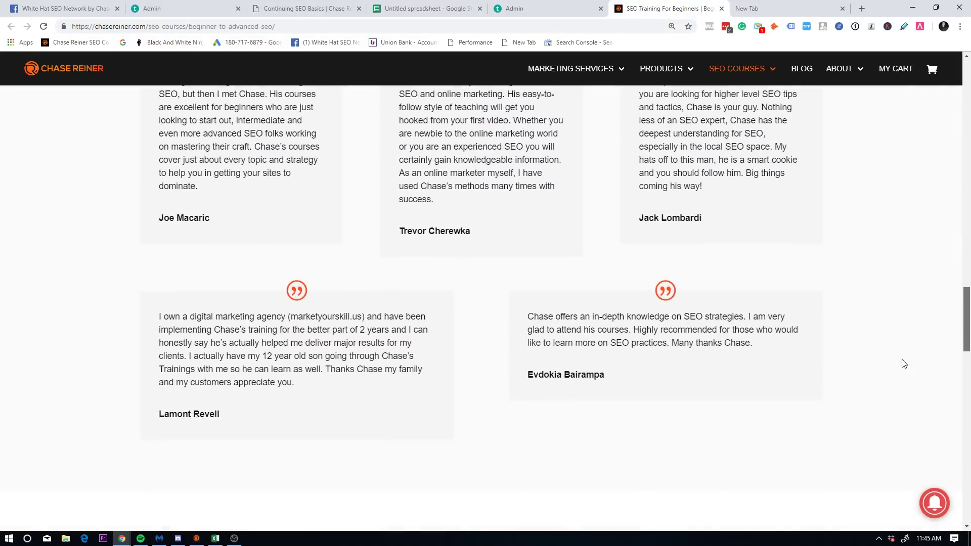
scroll(906, 405, "up", 20)
scroll(896, 405, "down", 20)
scroll(900, 357, "up", 20)
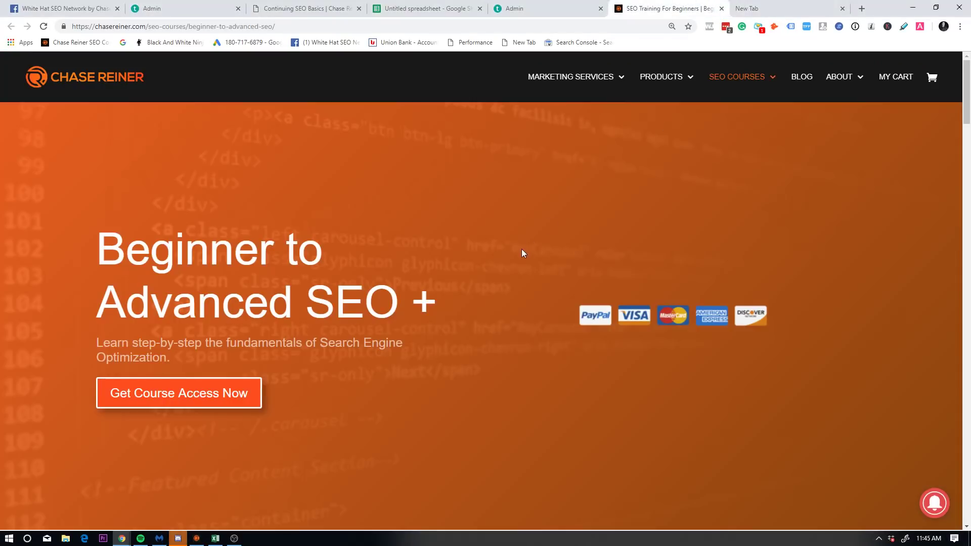
scroll(518, 248, "down", 15)
scroll(562, 264, "up", 4)
scroll(694, 146, "down", 15)
scroll(617, 260, "down", 4)
scroll(657, 222, "up", 9)
scroll(658, 121, "up", 8)
Step: Choose SEO PRO BUNDLE from the SEO COURSES menu and scroll through the bundle page
mouse_move(737, 68)
left_click(757, 111)
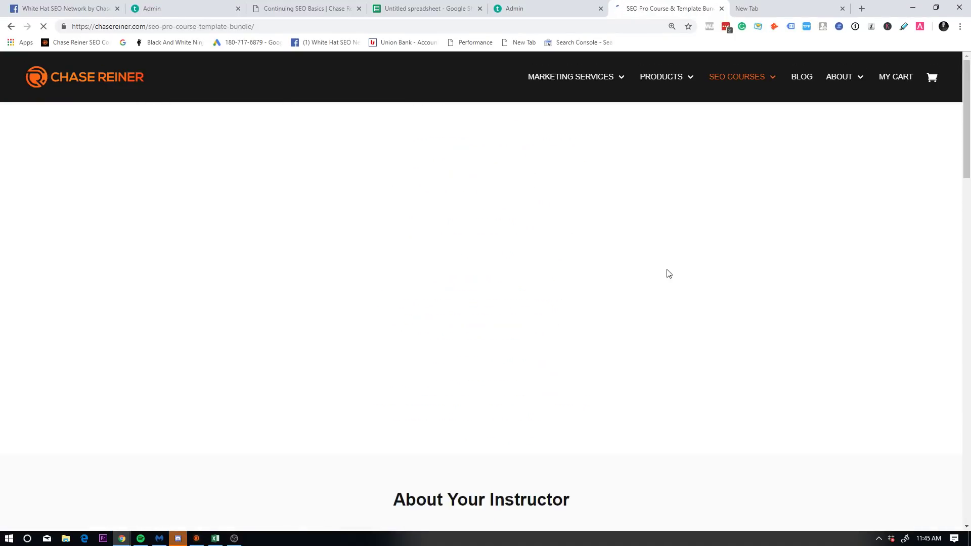
scroll(675, 265, "down", 10)
scroll(501, 253, "down", 15)
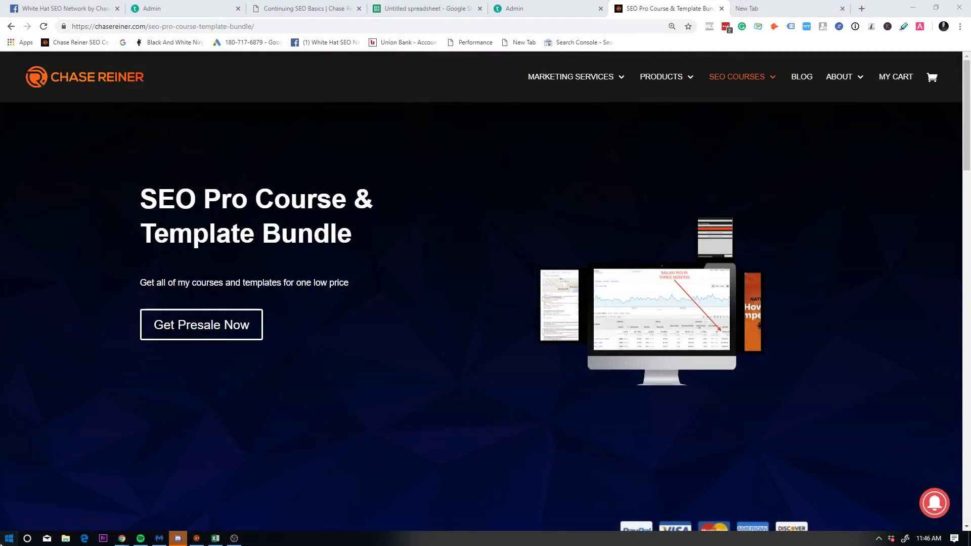
Step: Launch Microsoft Paint from the Start menu search
left_click(11, 537)
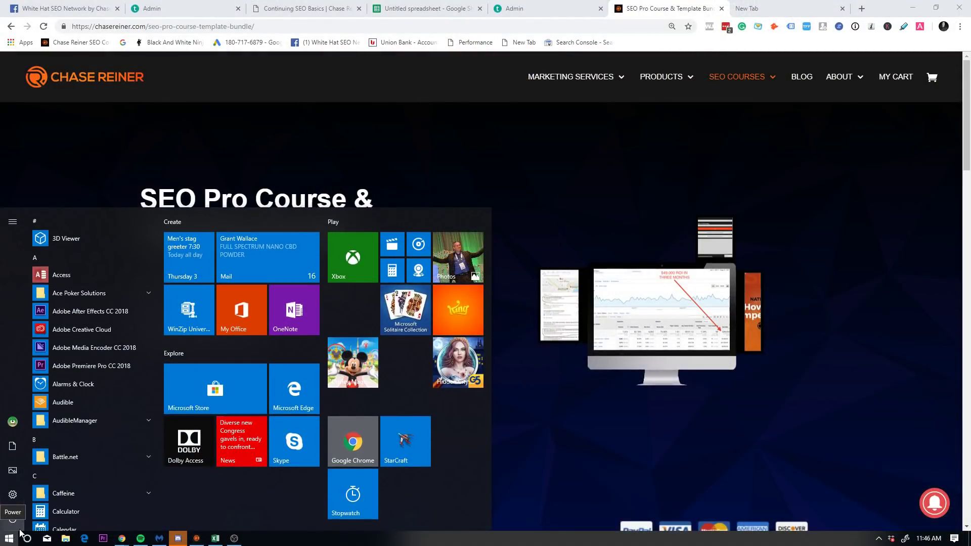
type("paint")
key("Return")
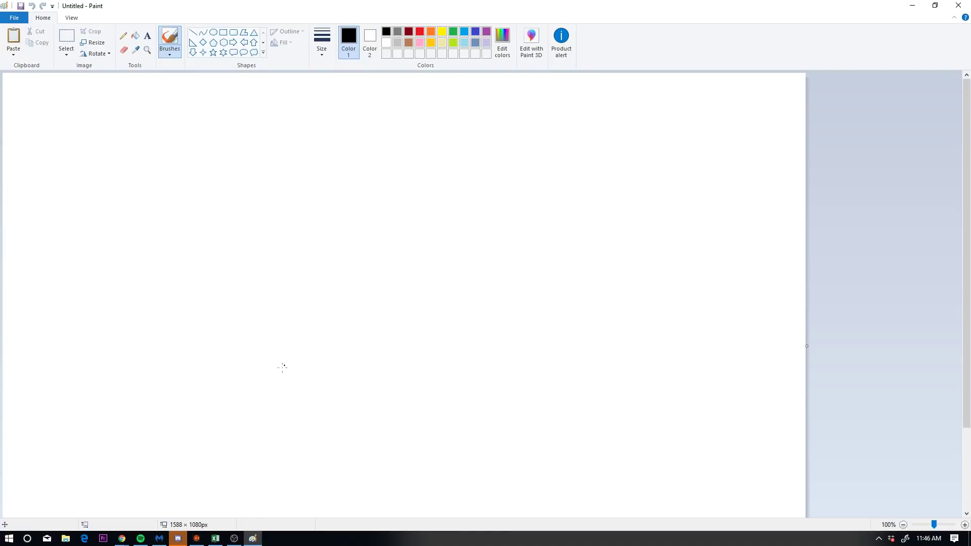
Step: Sketch the labelled triangle, circle it, add underline, curves and an arrow, then close Paint
left_click_drag(344, 204, 354, 362)
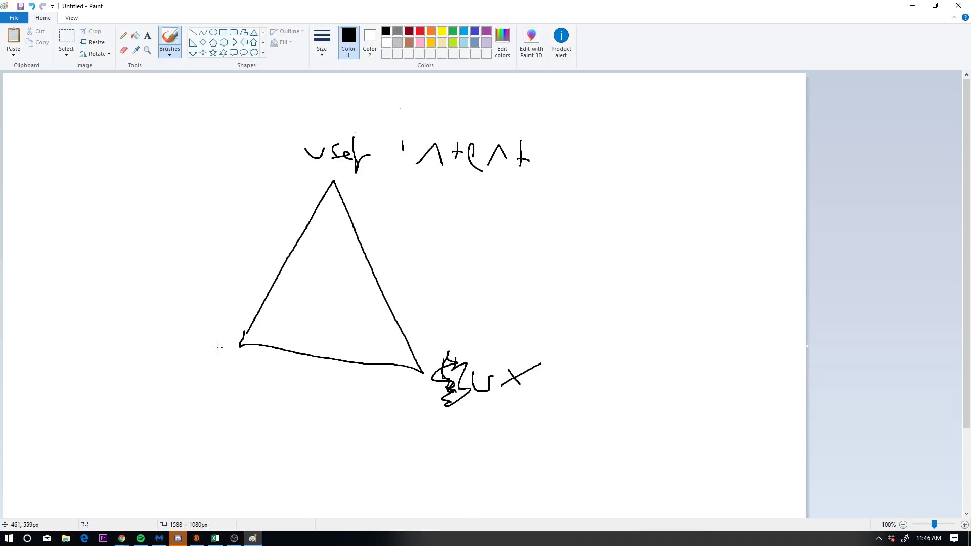
left_click_drag(178, 380, 207, 390)
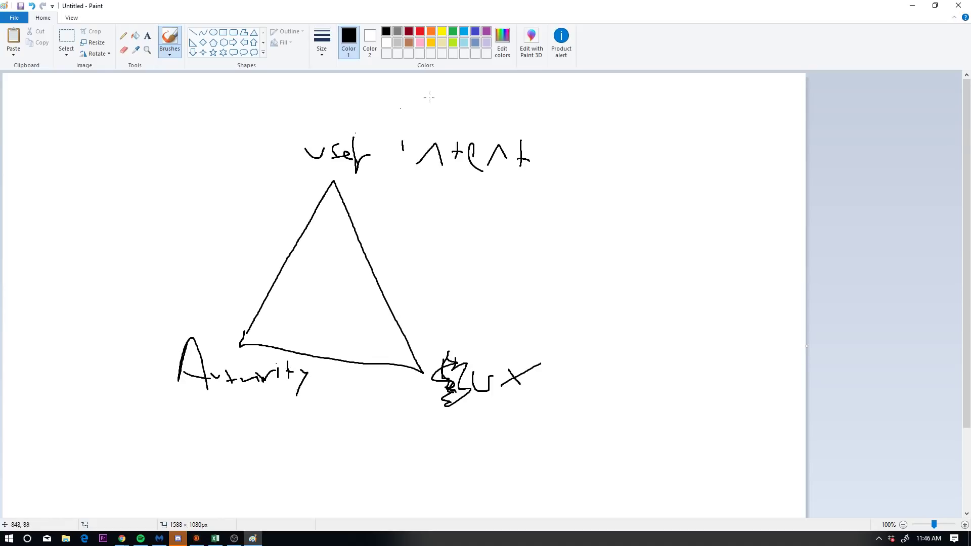
mouse_move(487, 85)
left_mouse_down()
mouse_move(65, 234)
mouse_move(333, 518)
mouse_move(595, 138)
mouse_move(460, 86)
left_mouse_up()
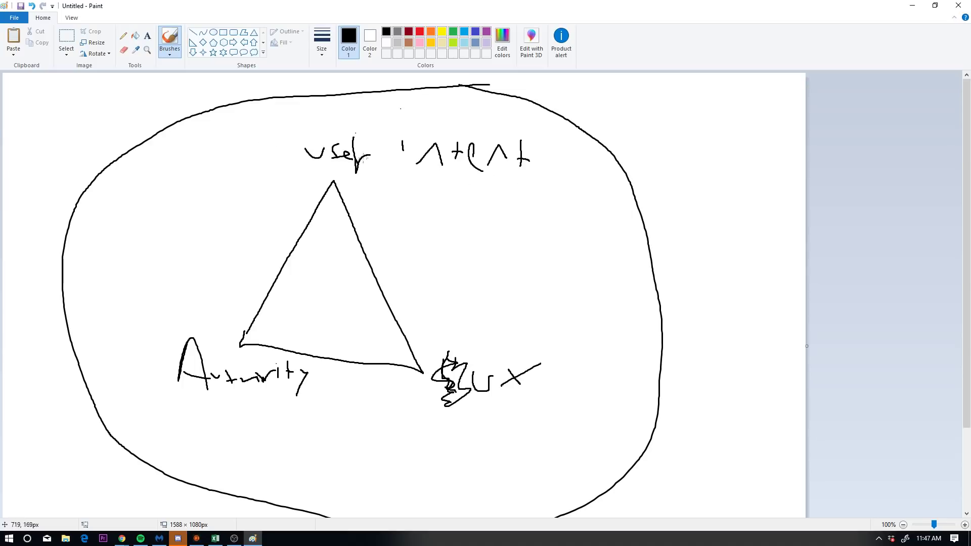
mouse_move(278, 165)
left_mouse_down()
mouse_move(308, 174)
mouse_move(558, 178)
left_mouse_up()
mouse_move(528, 274)
left_mouse_down()
mouse_move(597, 336)
mouse_move(522, 434)
left_mouse_up()
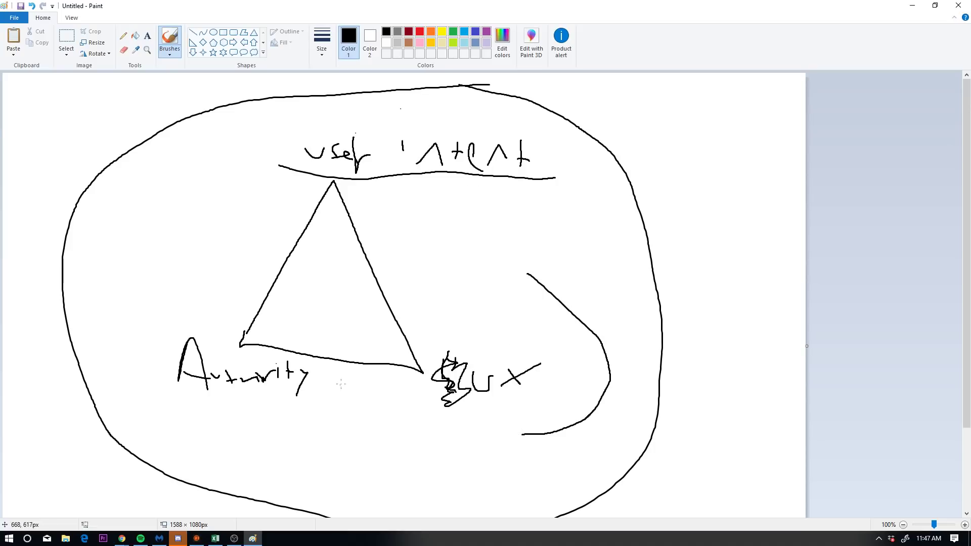
mouse_move(408, 438)
left_mouse_down()
mouse_move(263, 454)
mouse_move(160, 329)
mouse_move(287, 346)
mouse_move(359, 434)
left_mouse_up()
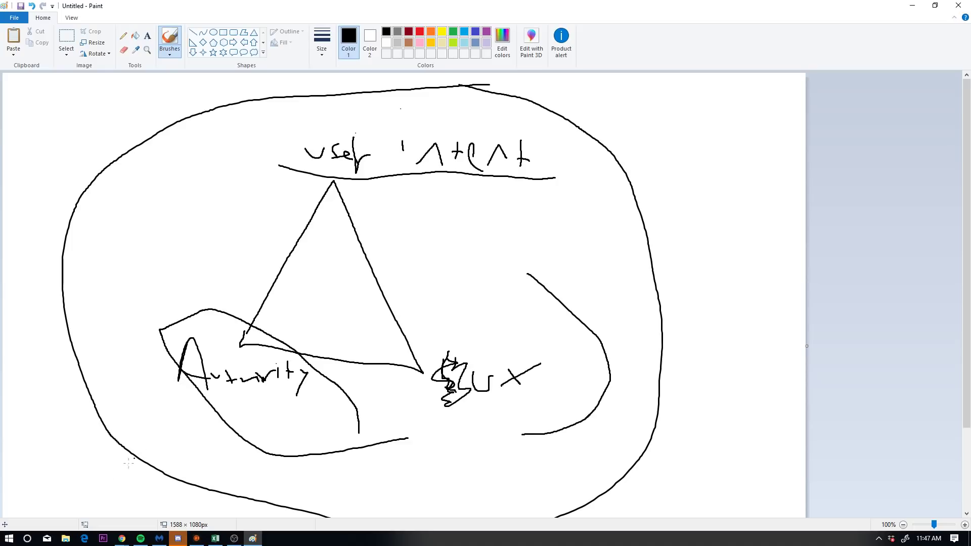
mouse_move(99, 481)
left_mouse_down()
mouse_move(149, 441)
mouse_move(138, 422)
mouse_move(176, 453)
left_mouse_up()
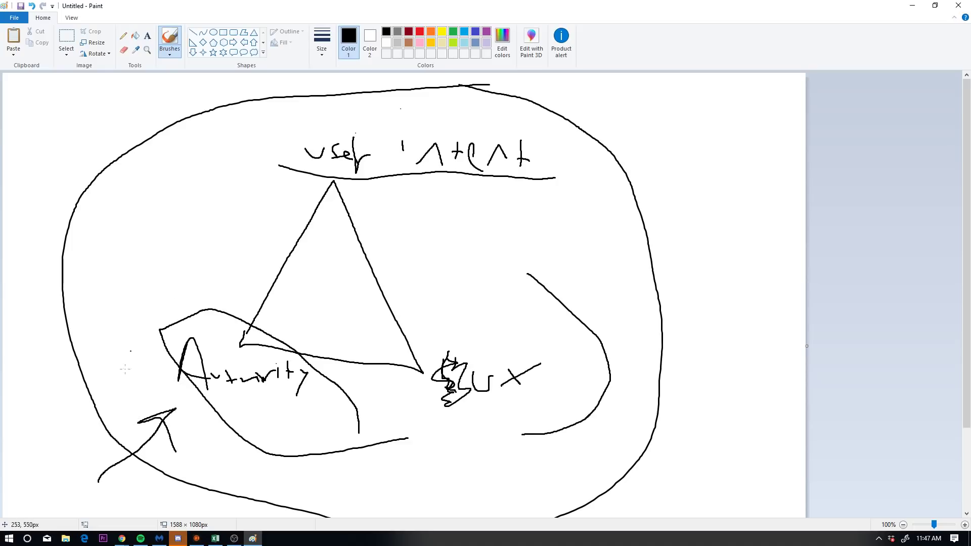
left_click(958, 5)
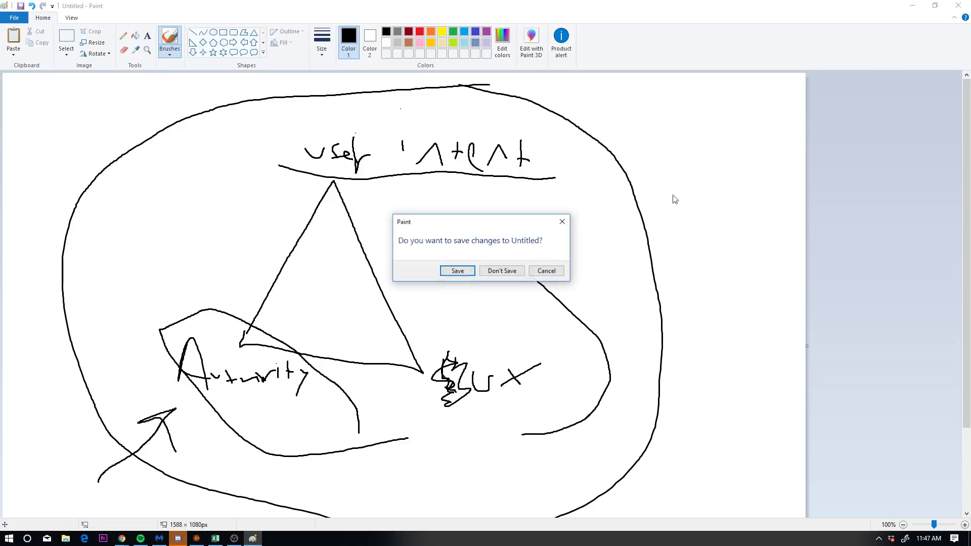
Step: Discard the Paint sketch without saving and switch back to the Chrome bundle page
left_click(508, 269)
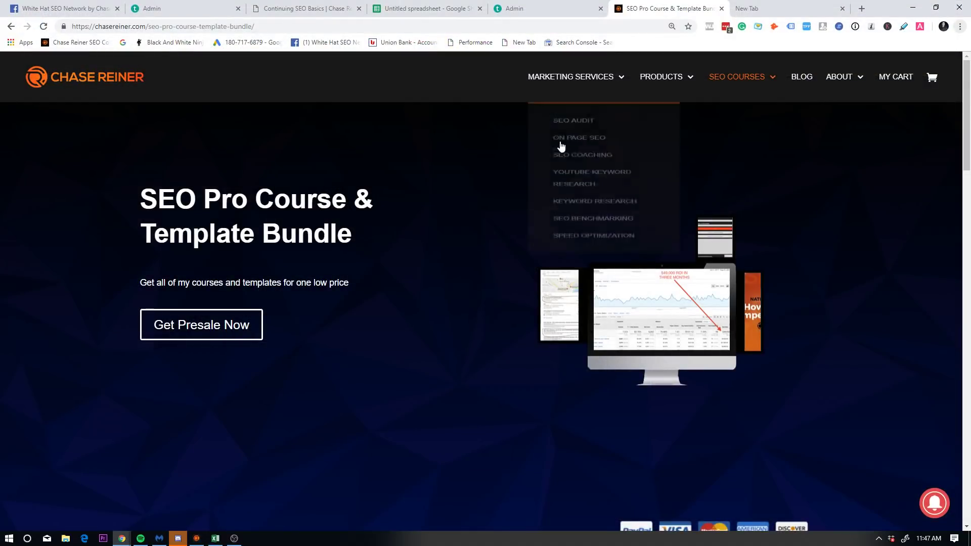
mouse_move(730, 114)
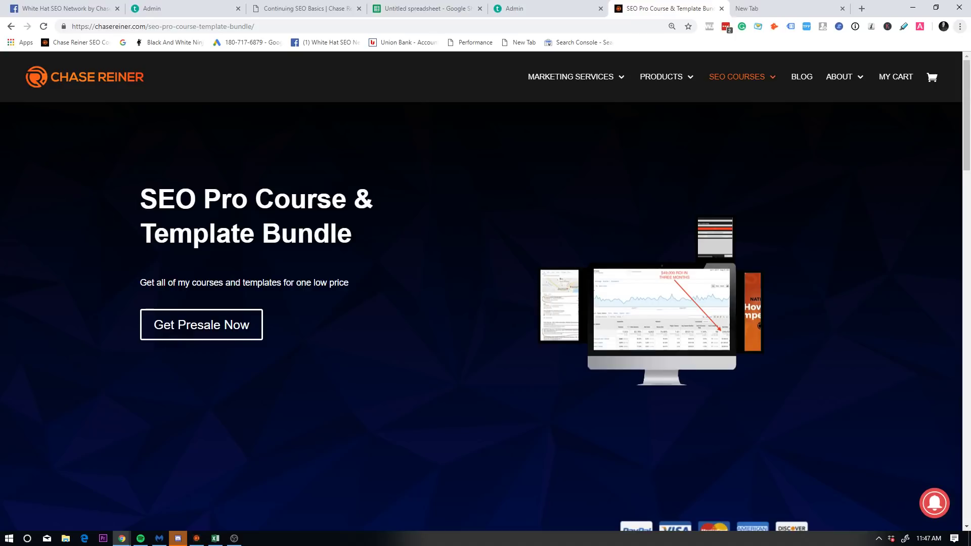
key("alt+Tab")
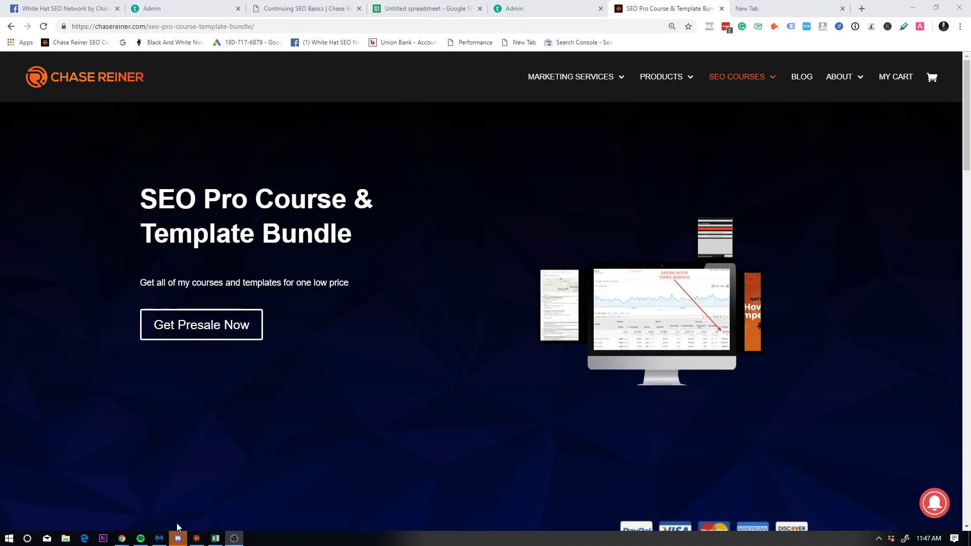
Step: Launch Sitebulb and search its projects for 'chas'
left_click(10, 538)
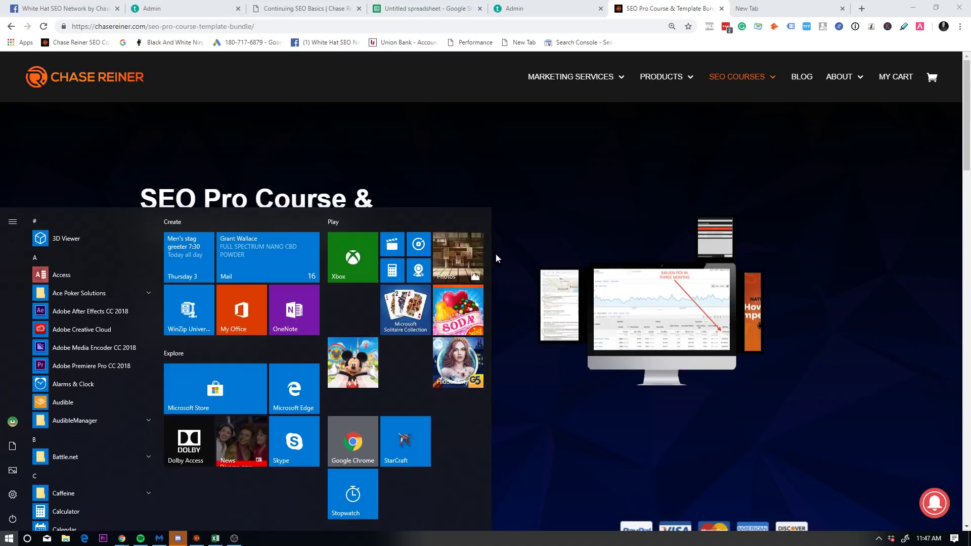
type("site")
key("Return")
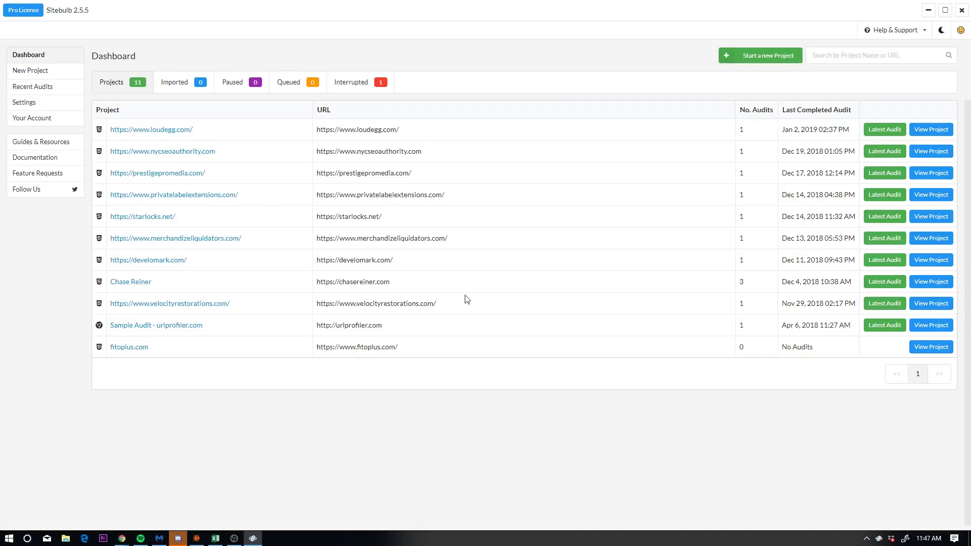
left_click(819, 65)
type("chasereiner.com")
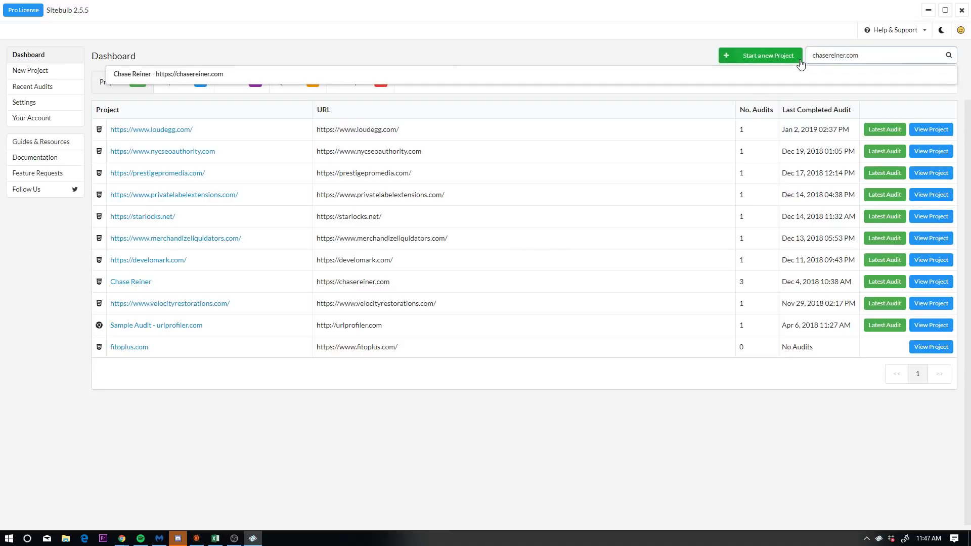
Step: Create a new project named chasereiner.com with start URL chasereiner.com and continue to setup
left_click(799, 59)
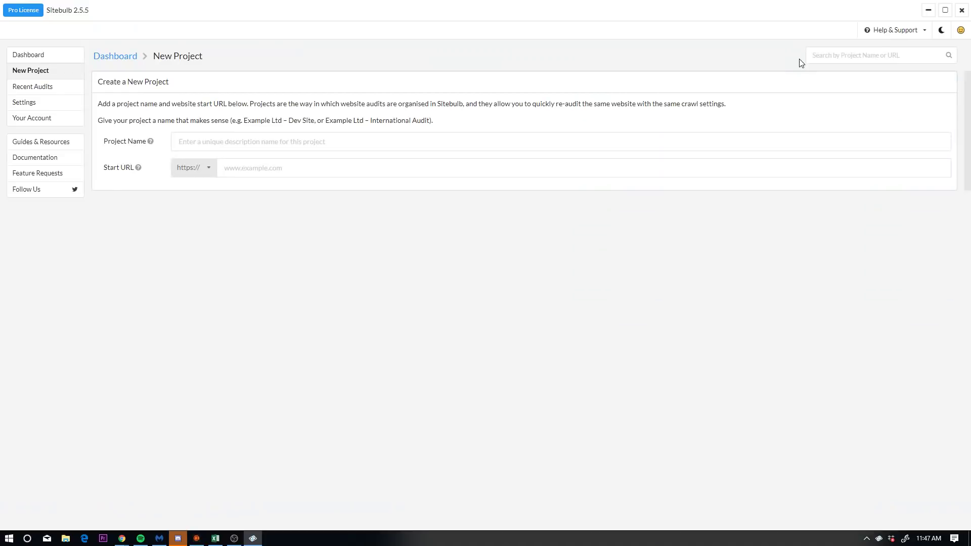
left_click(313, 150)
type("cha")
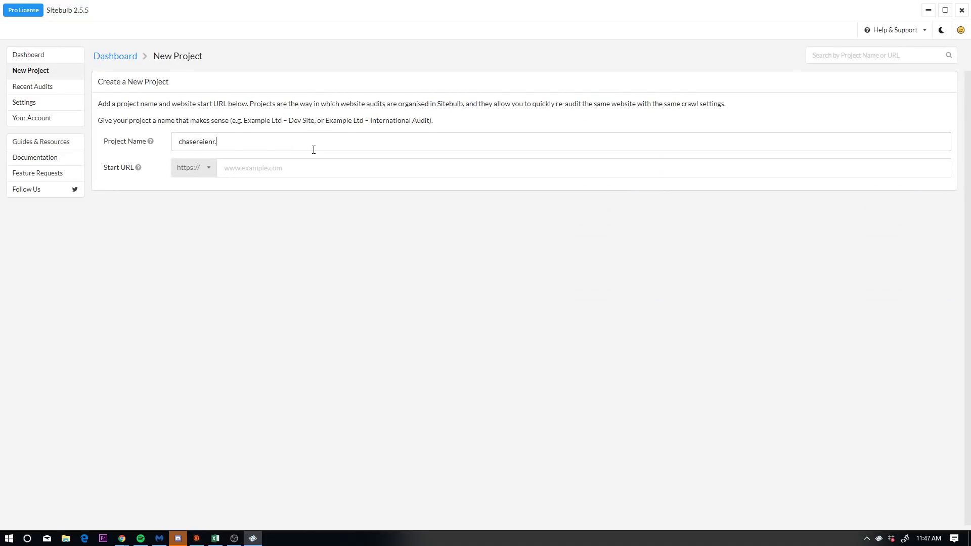
type("sereiner.com")
key("Tab")
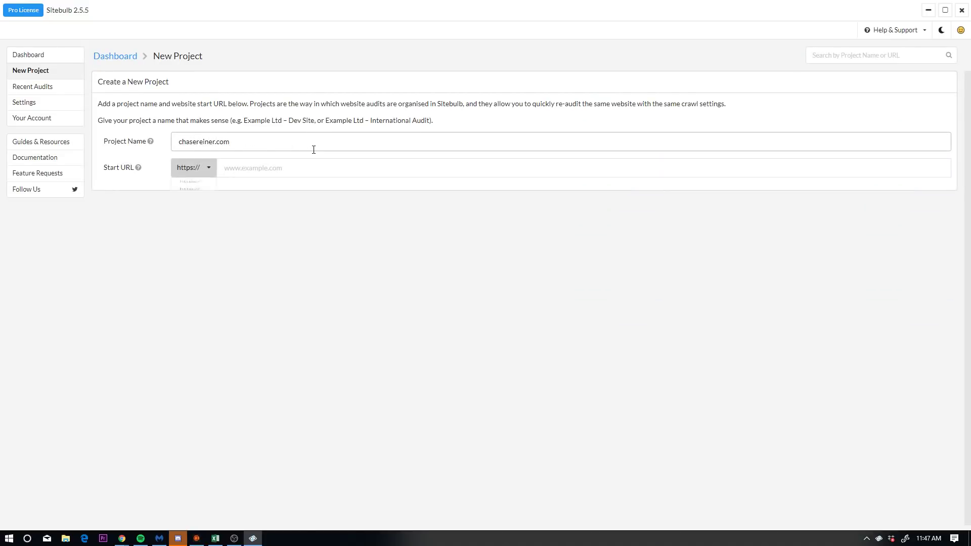
key("Tab")
type("c")
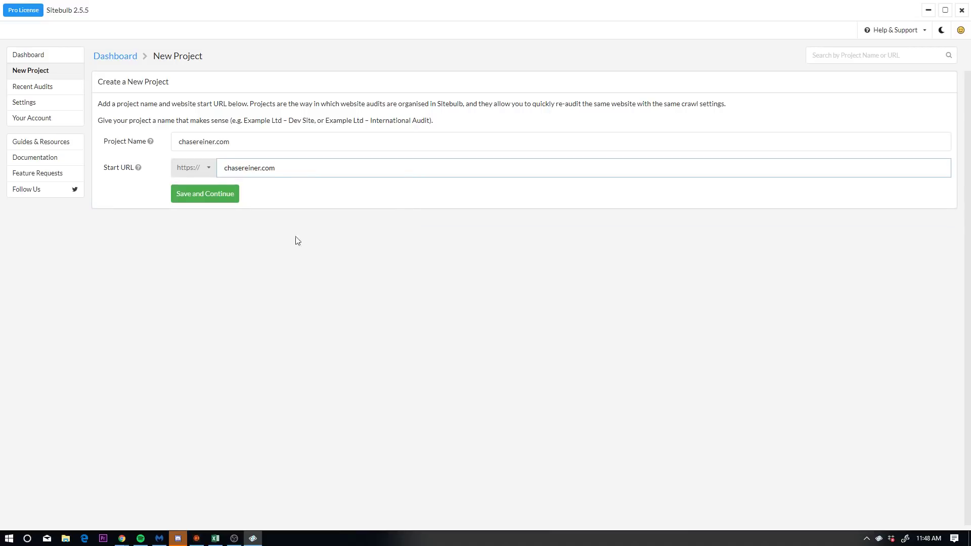
left_click(216, 194)
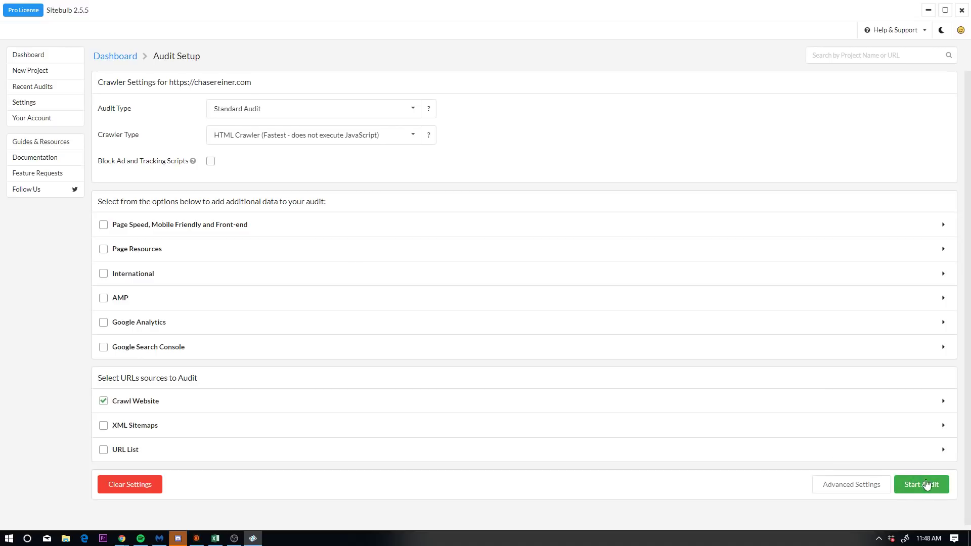
left_click(41, 53)
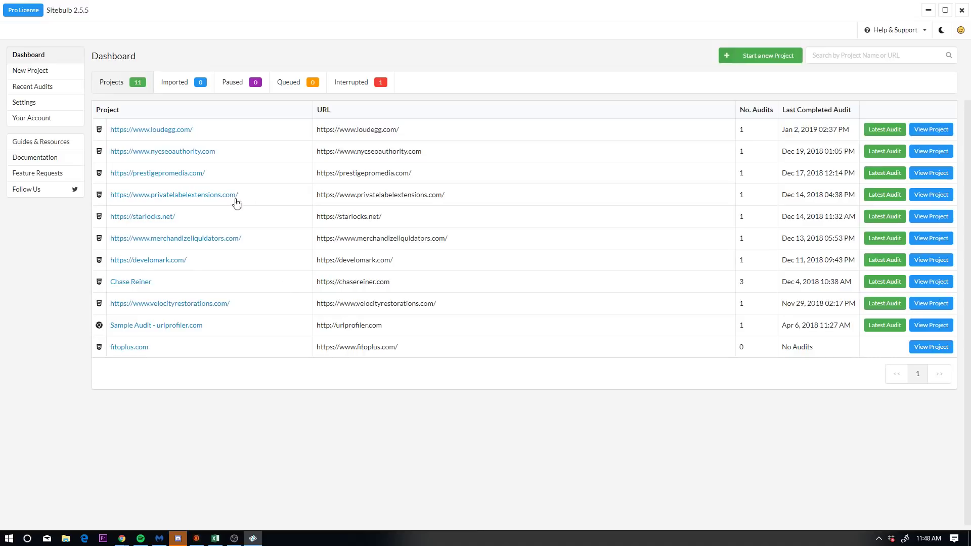
Step: Open the newest Chase Reiner audit, search URLs for chasereiner.com and open the homepage
left_click(931, 282)
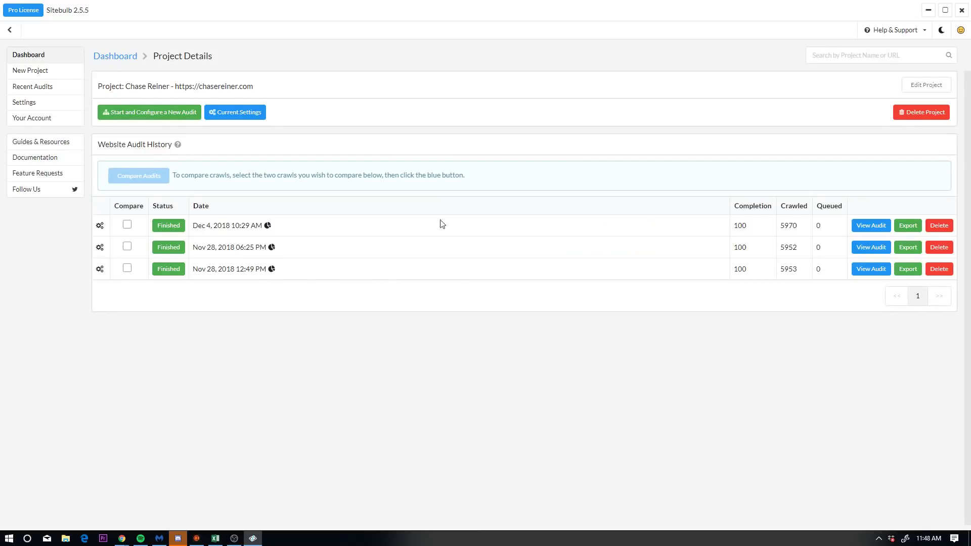
left_click(860, 228)
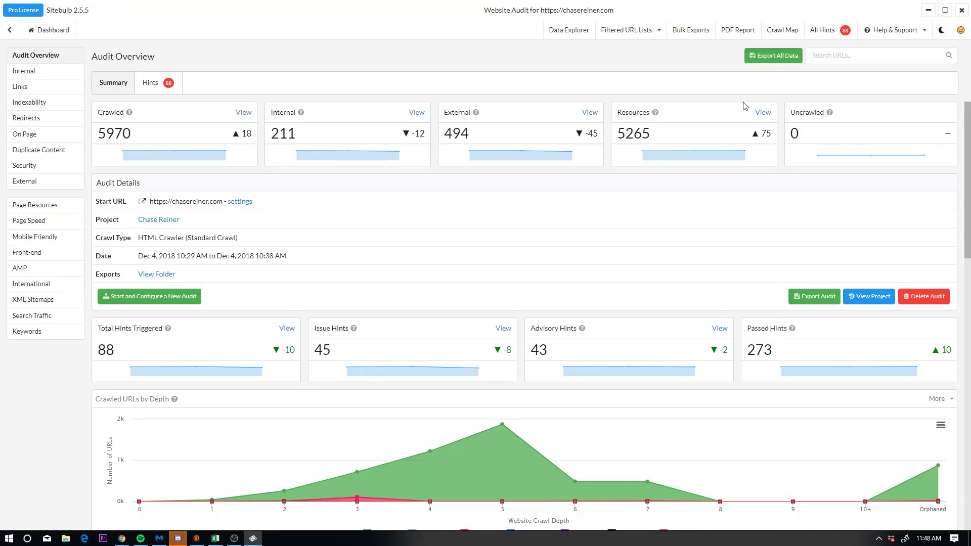
left_click(815, 63)
type("chasereiner.com")
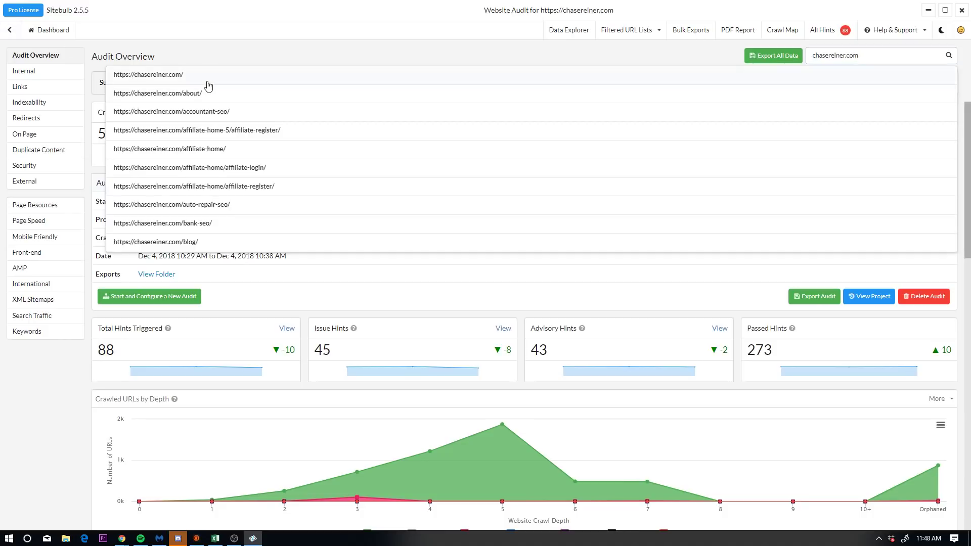
left_click(239, 79)
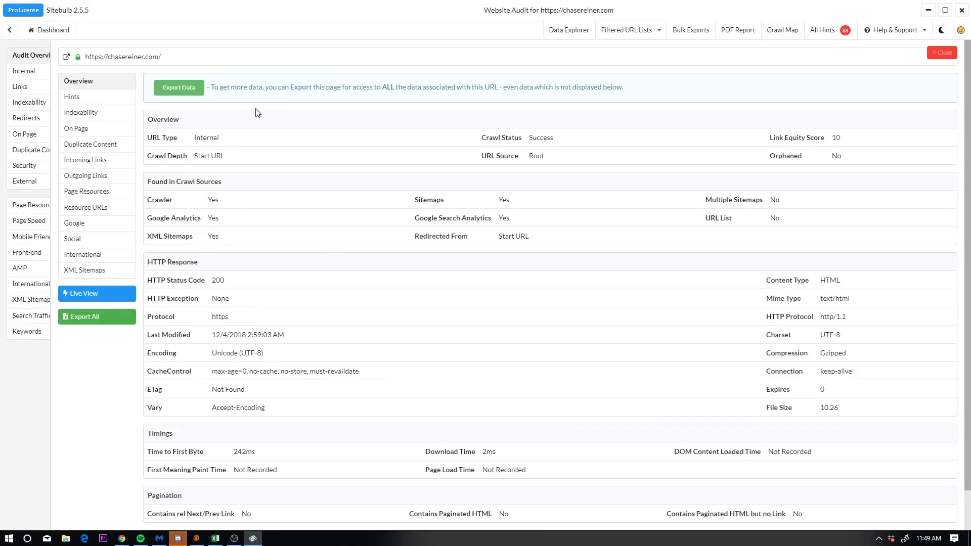
Step: Review the homepage's hints, expanding the noscript and missing alt text explanations
scroll(219, 123, "down", 1)
scroll(283, 164, "up", 1)
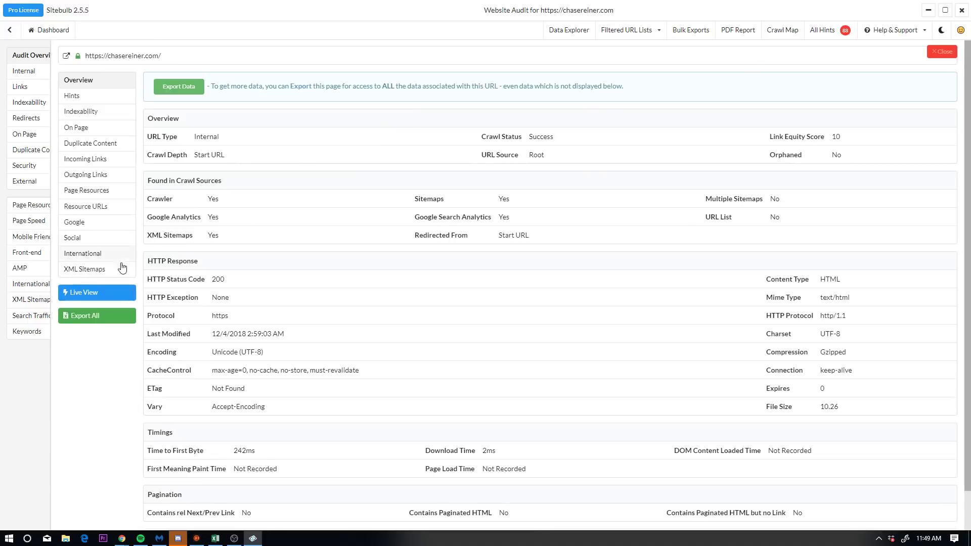
left_click(124, 97)
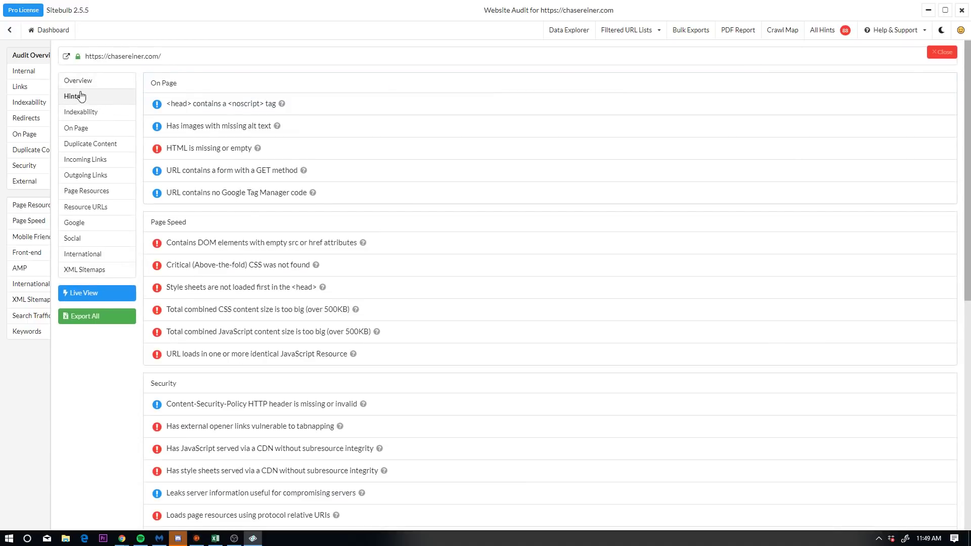
scroll(226, 126, "down", 8)
scroll(468, 145, "up", 9)
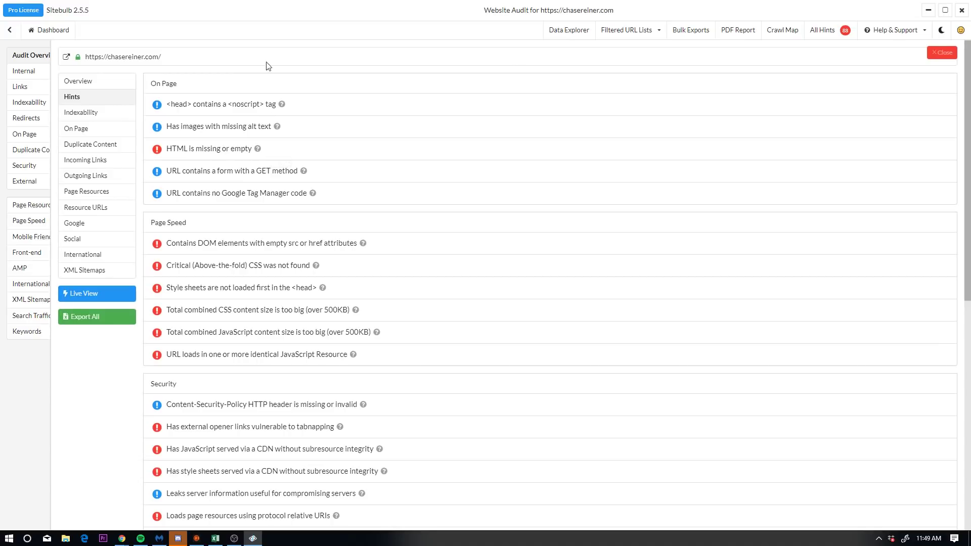
left_click(241, 103)
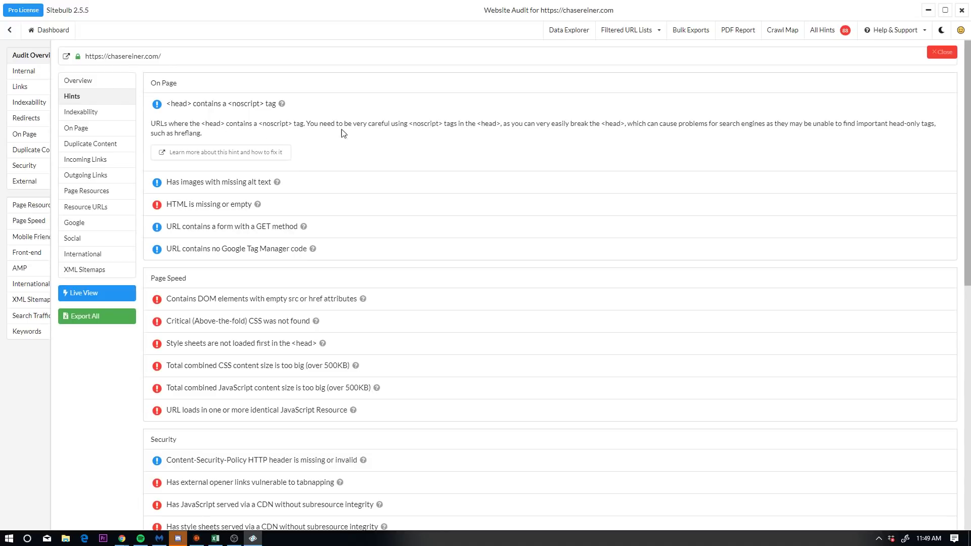
left_click(330, 182)
Step: Show the homepage's On Page details and highlight its page title
scroll(382, 224, "down", 10)
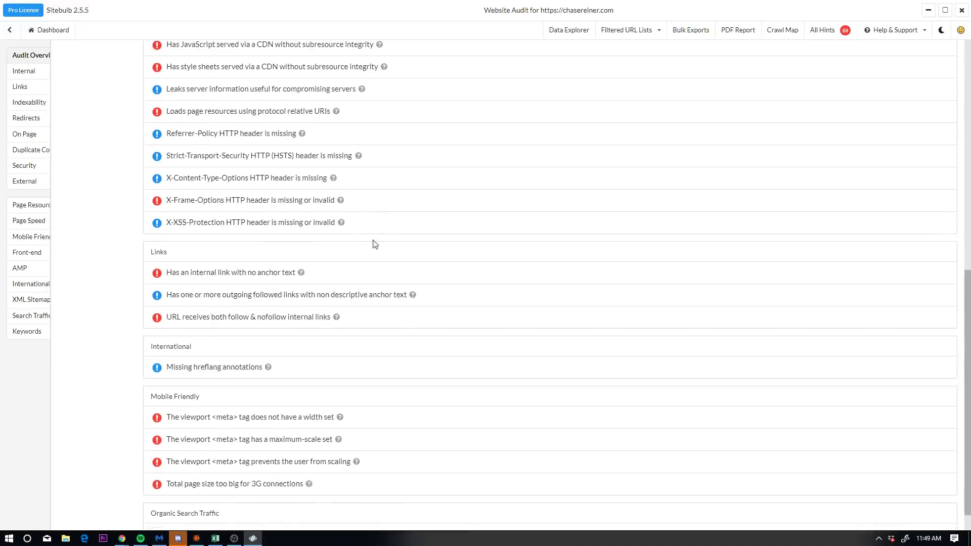
scroll(368, 254, "up", 6)
scroll(368, 254, "up", 4)
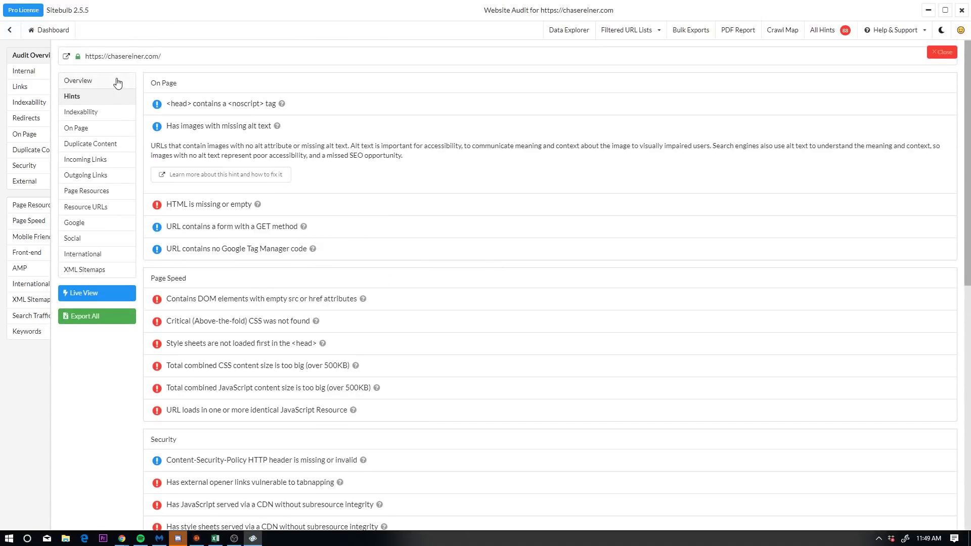
left_click(93, 130)
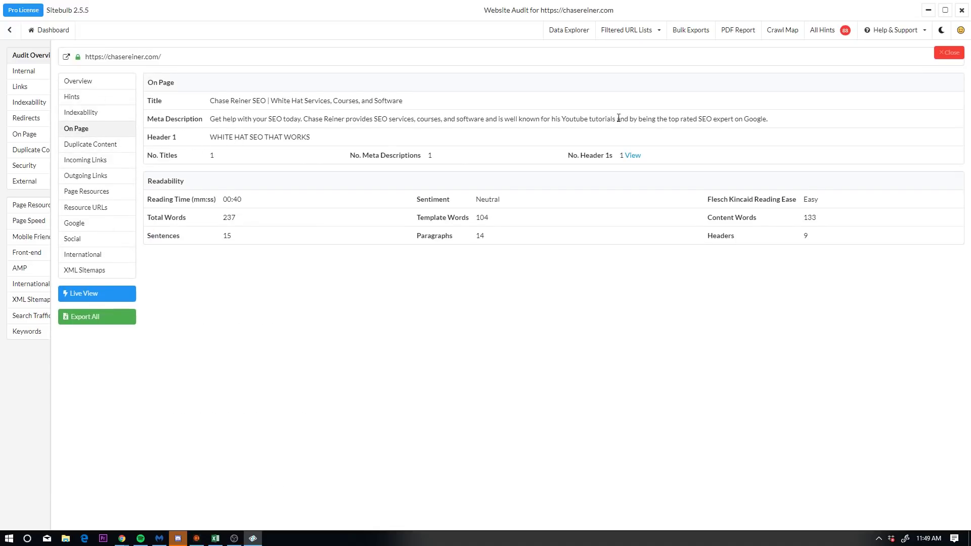
left_click_drag(439, 100, 210, 110)
Step: Minimize Sitebulb and go to chasereiner.com/wp-admin in Chrome
left_click(929, 9)
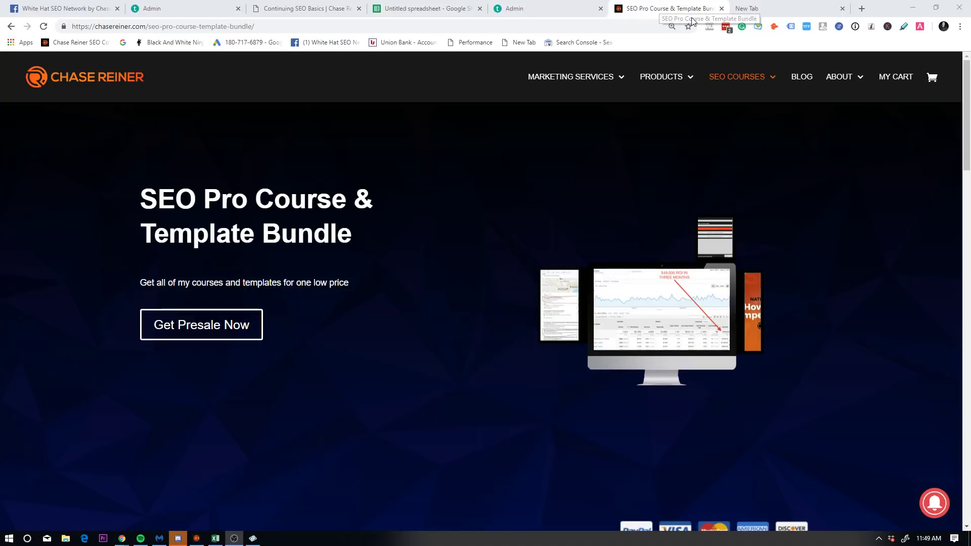
left_click(342, 27)
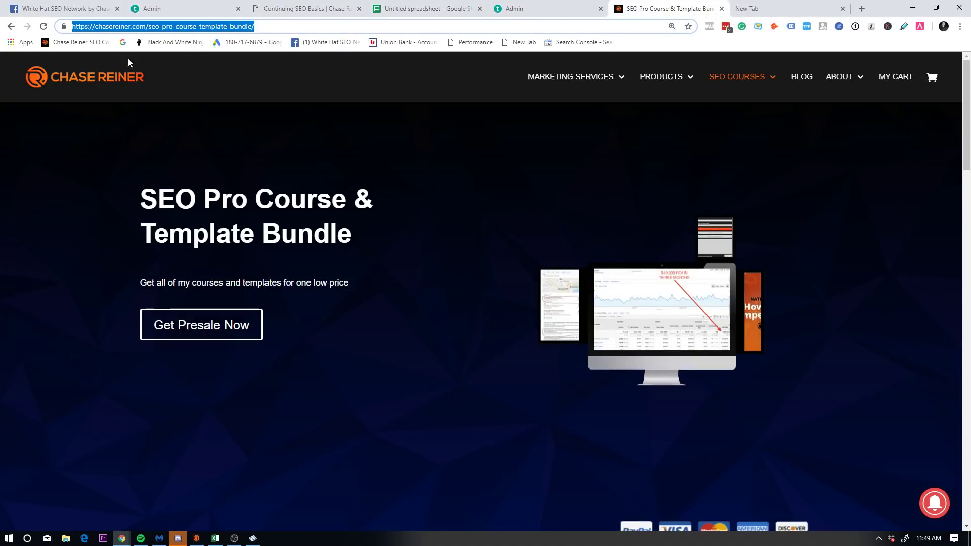
left_click(227, 27)
left_click_drag(152, 27, 477, 38)
type("wo-")
key("BackSpace")
key("BackSpace")
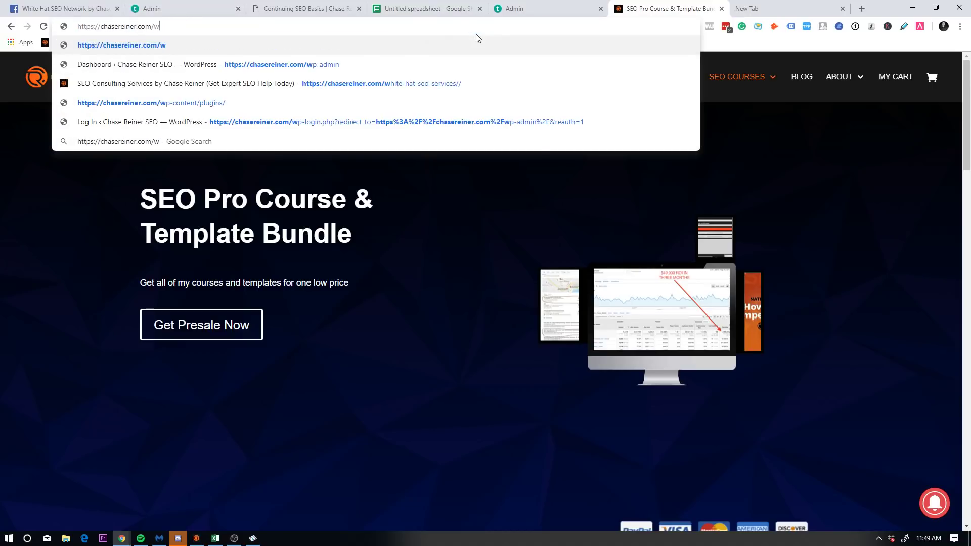
type("0")
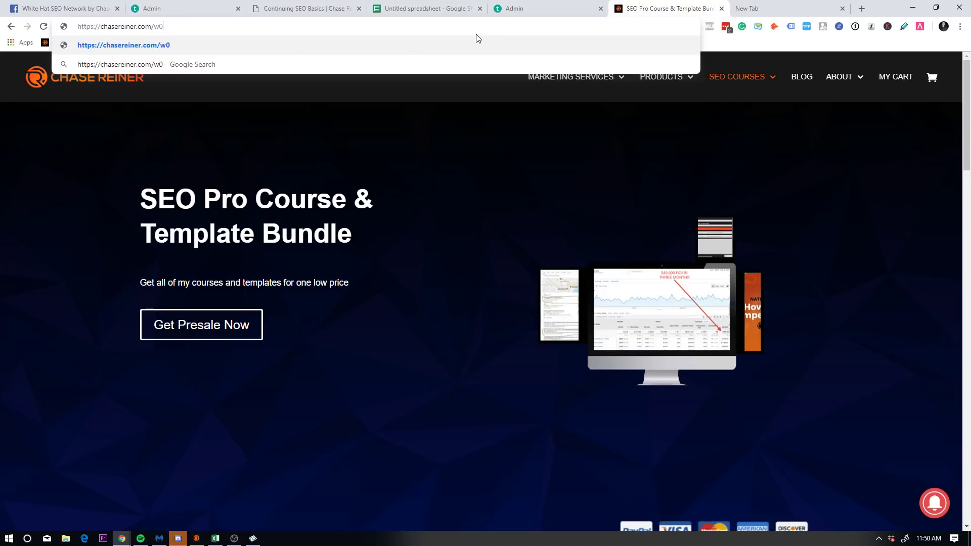
key("BackSpace")
type("p-adm")
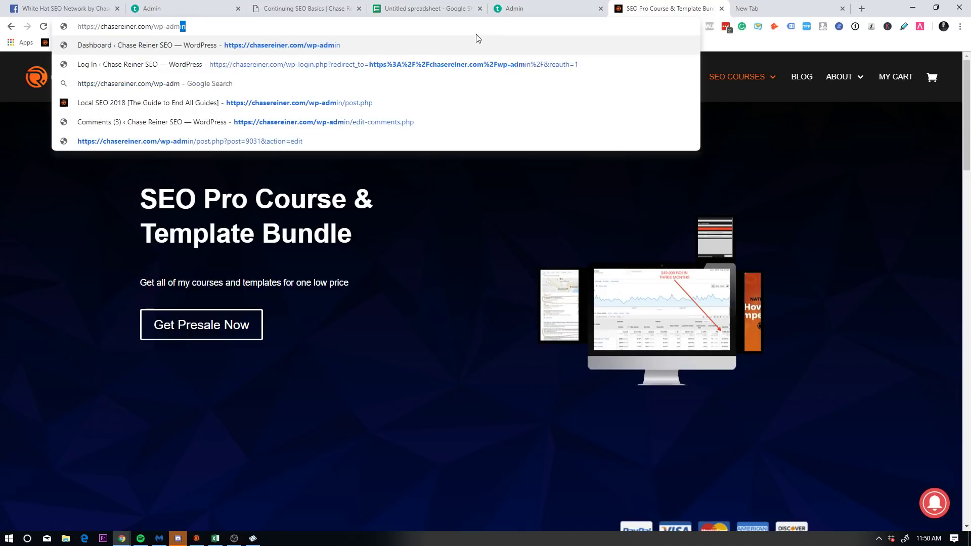
key("Return")
Step: Correct the WordPress login username after failed attempts and sign in to the dashboard
left_click(546, 326)
left_click(494, 248)
double_click(413, 248)
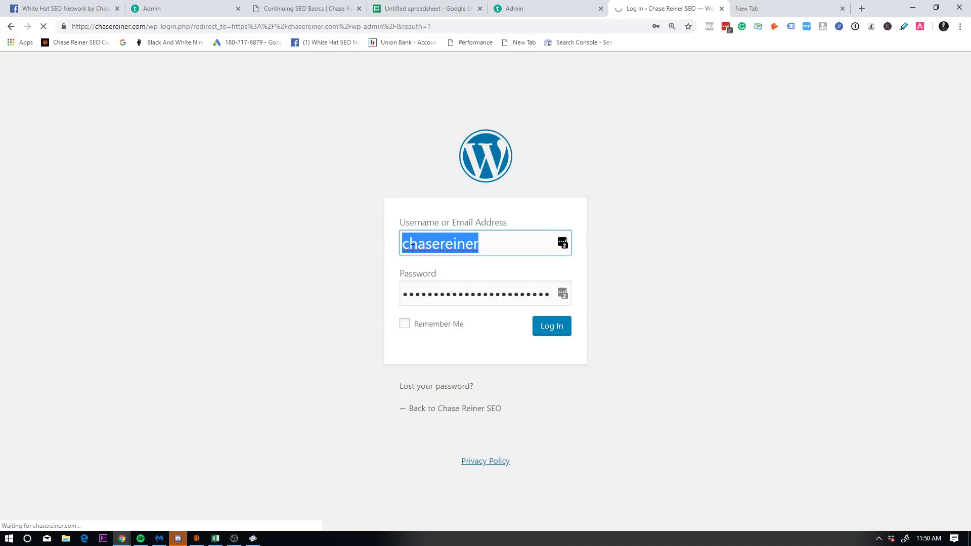
type("h")
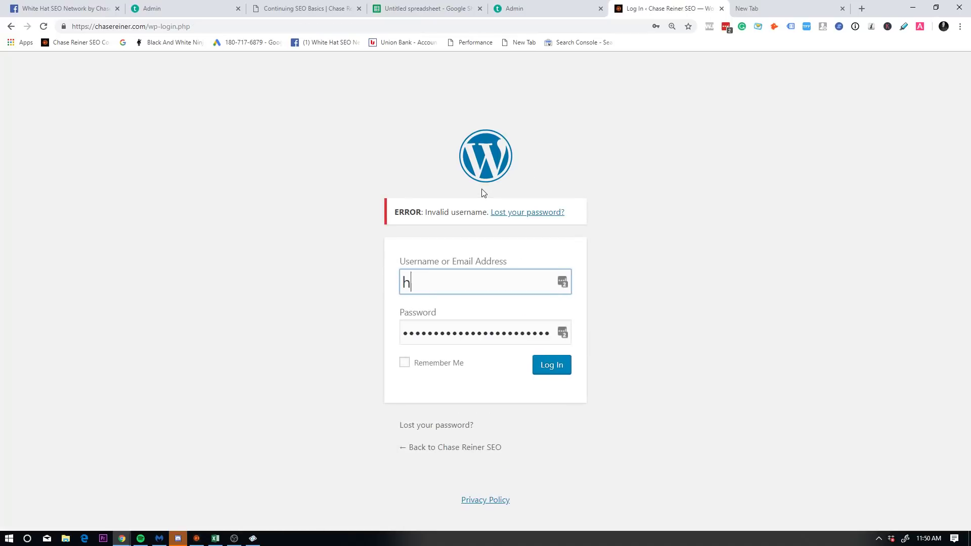
type("a")
key("BackSpace")
key("BackSpace")
type("chasereinerseo")
key("Return")
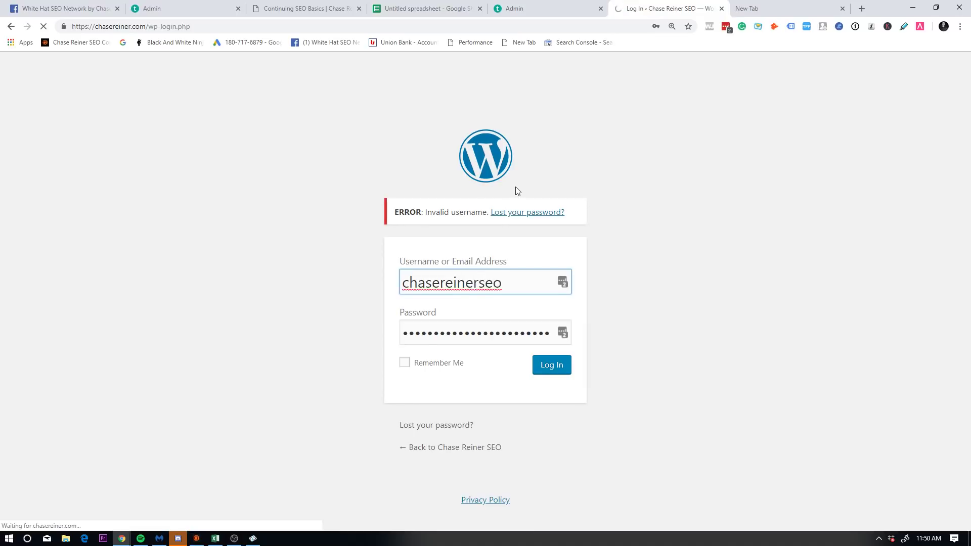
left_click(516, 313)
type("seo")
key("Tab")
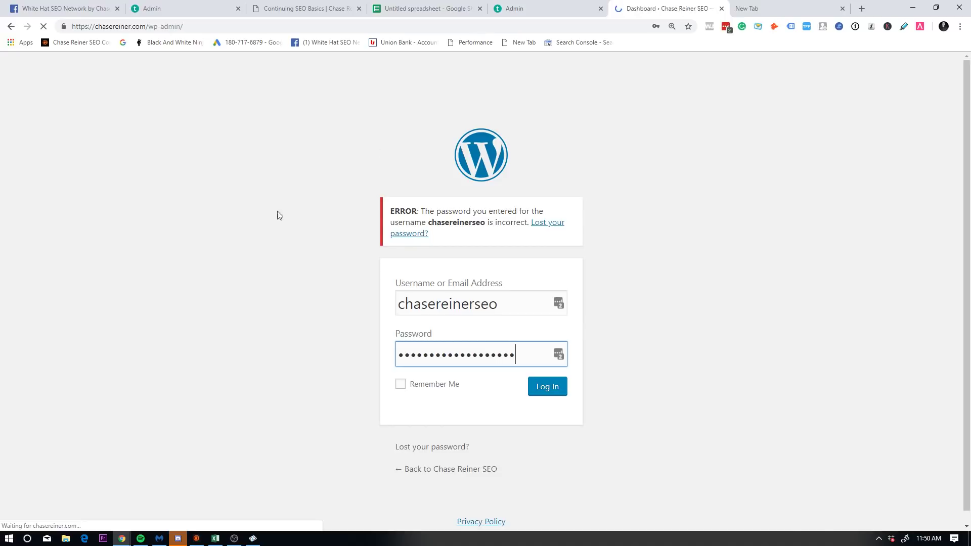
scroll(54, 228, "down", 8)
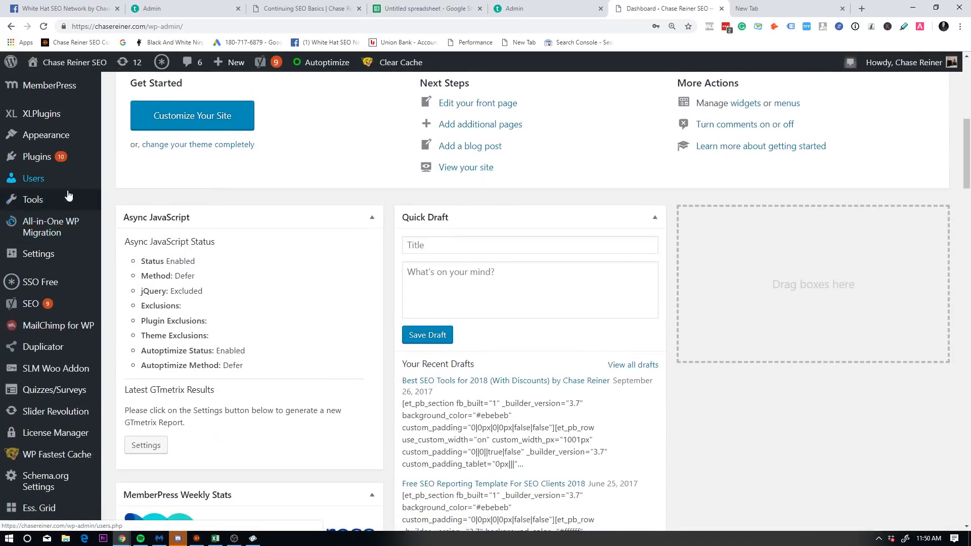
Step: Search Plugins > Add New for Yoast, then go to the site's Pages list
left_click(126, 176)
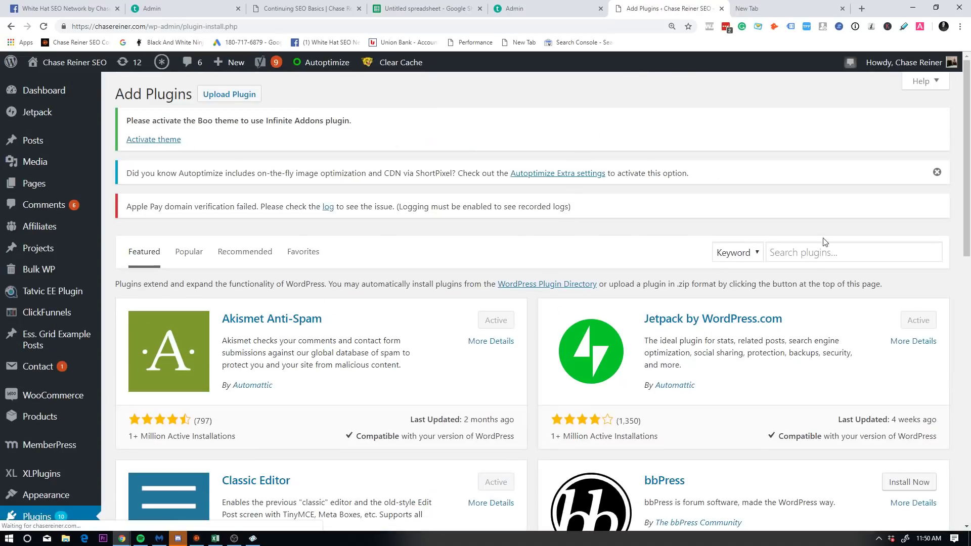
left_click(825, 244)
type("yoast")
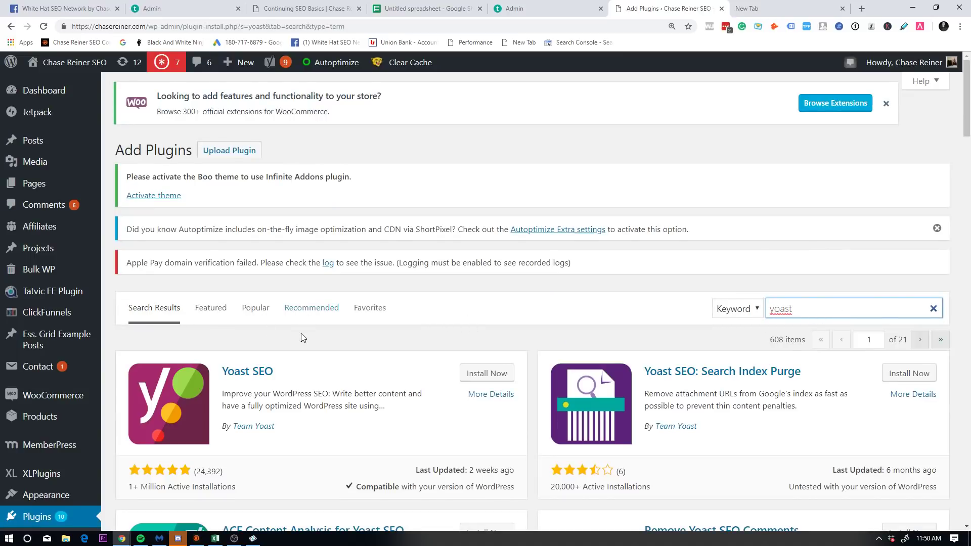
scroll(302, 333, "down", 3)
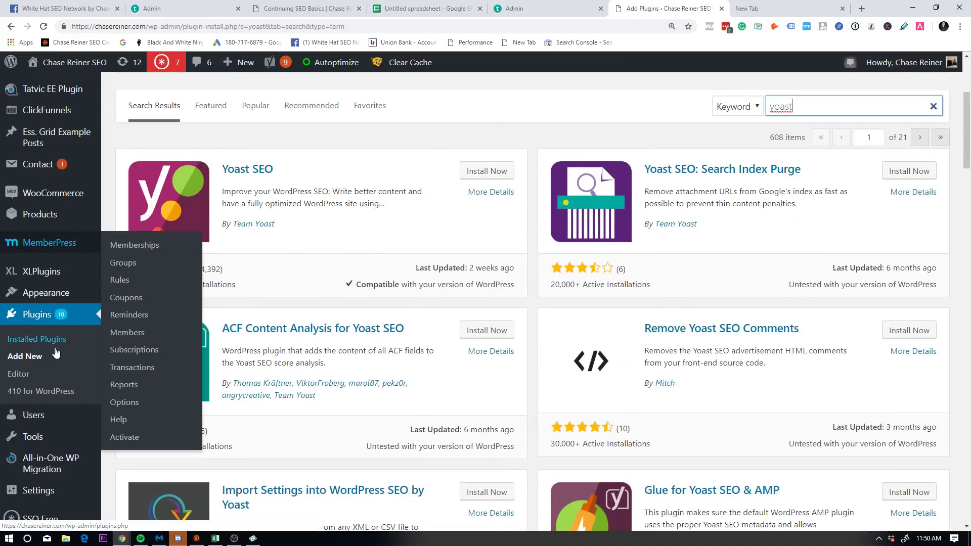
scroll(62, 317, "up", 2)
scroll(62, 317, "up", 2)
scroll(75, 256, "down", 2)
scroll(86, 224, "up", 2)
left_click(132, 185)
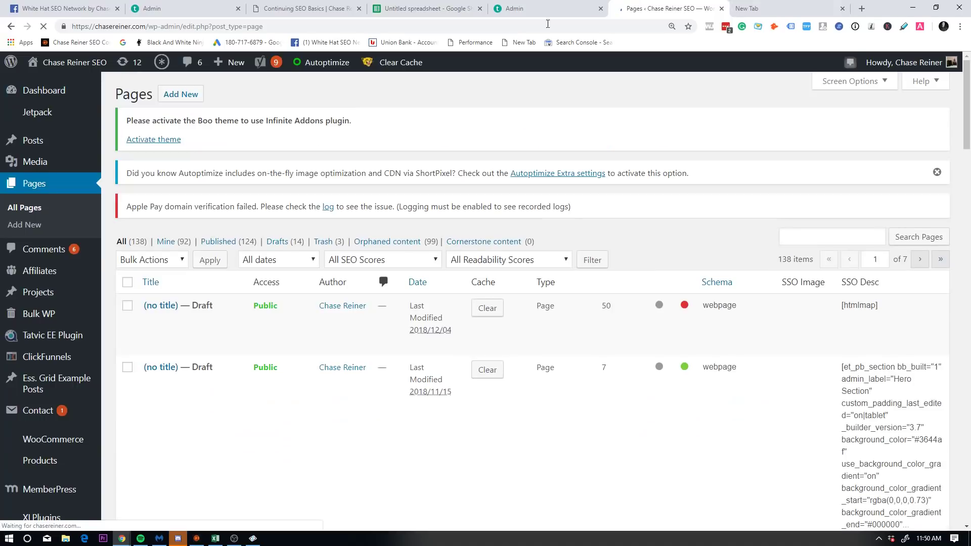
Step: Load the chasereiner.com page editor and open Yoast's snippet editor from the search preview
left_click(537, 27)
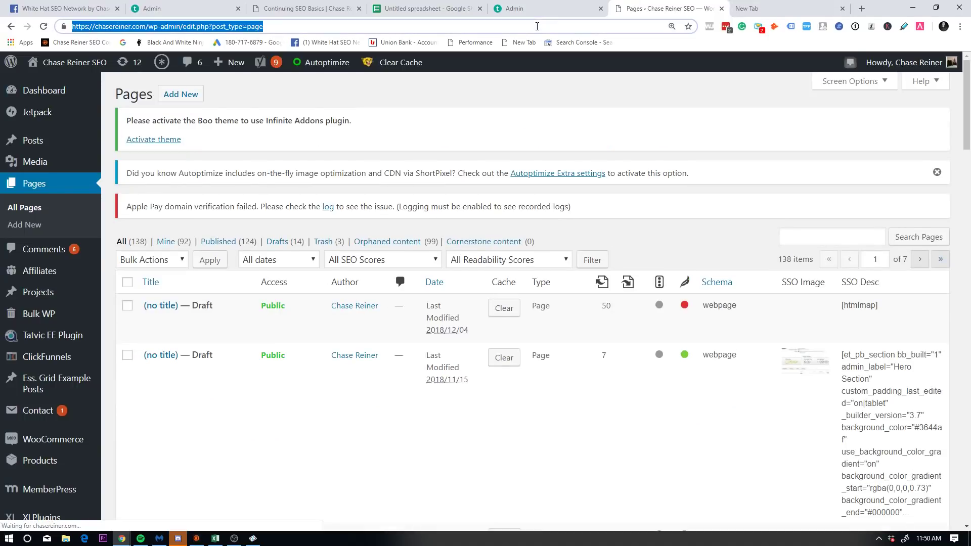
type("c")
key("Return")
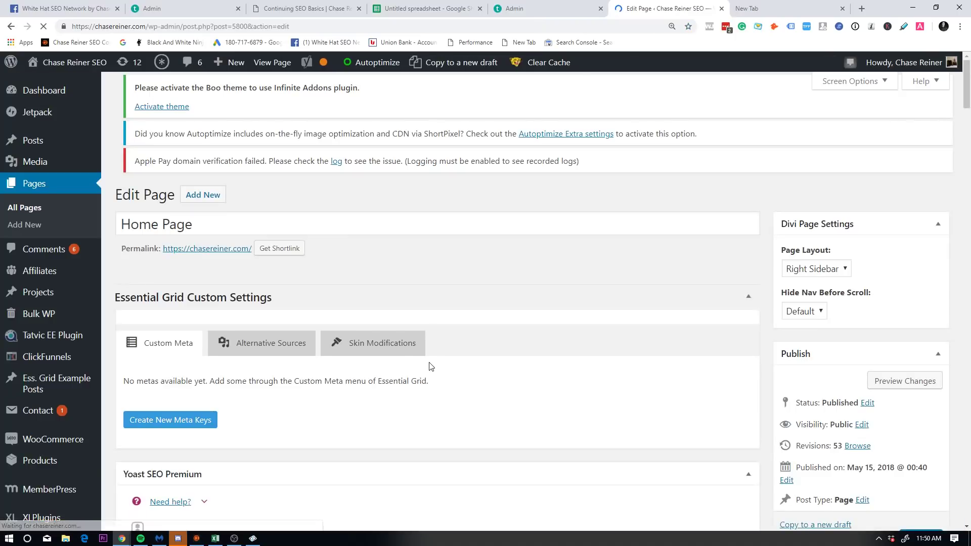
scroll(440, 359, "down", 9)
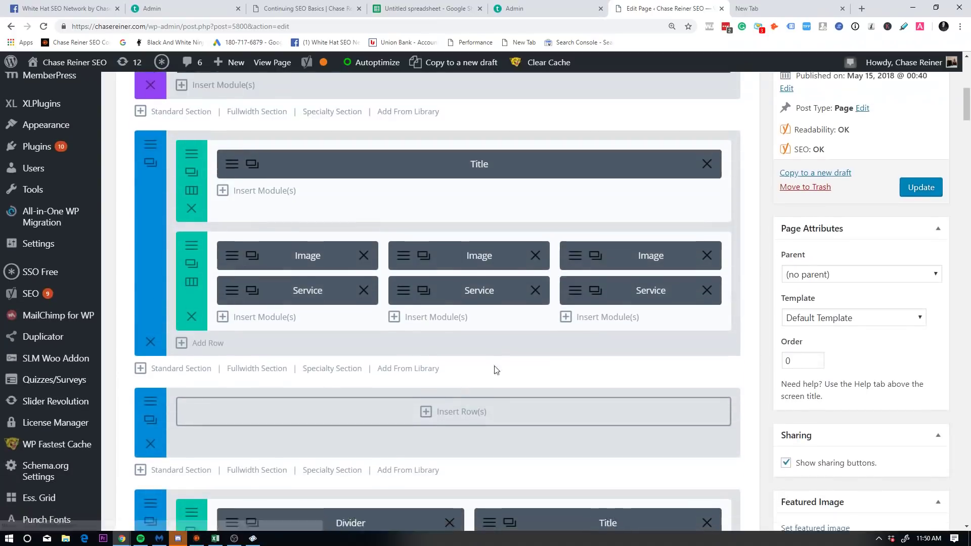
scroll(494, 366, "down", 20)
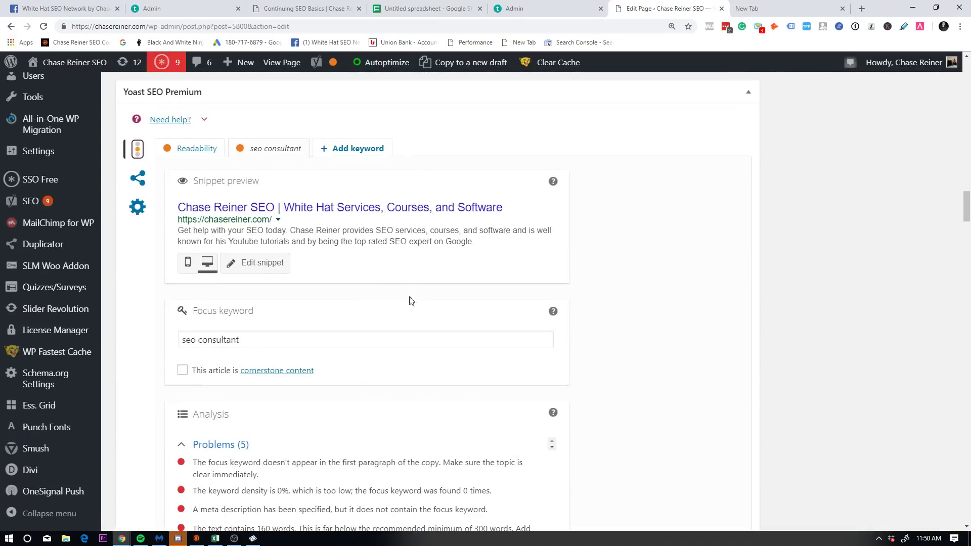
left_click(326, 213)
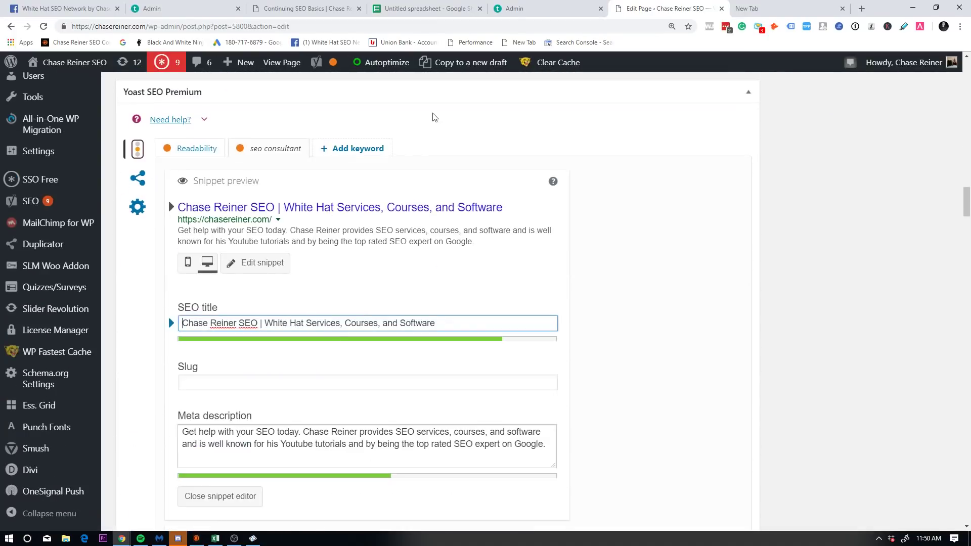
left_click(425, 9)
left_click(668, 9)
Step: Select the SEO title and meta description text, then return to the untitled spreadsheet
mouse_move(506, 211)
left_mouse_down()
mouse_move(226, 197)
mouse_move(191, 208)
mouse_move(511, 213)
mouse_move(499, 208)
left_mouse_up()
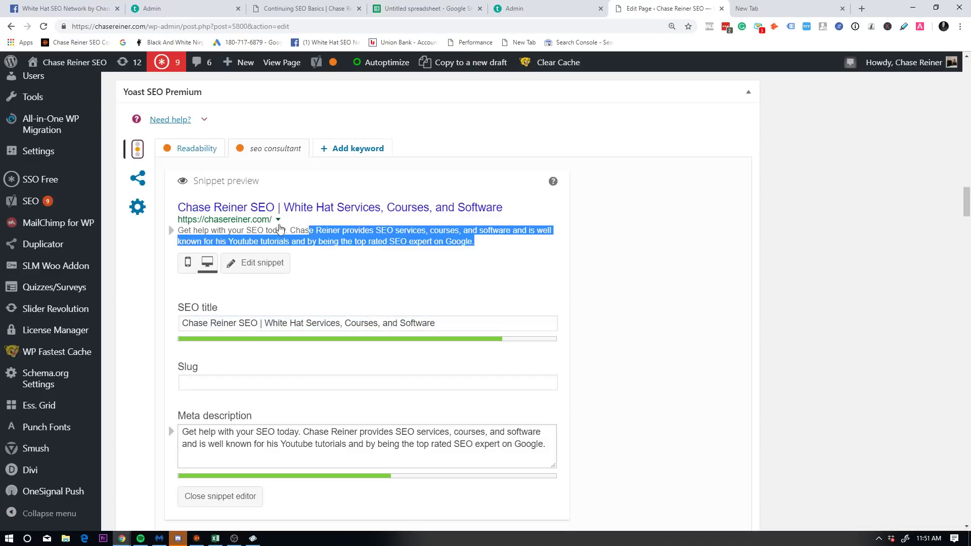
left_click_drag(493, 249, 178, 227)
left_click_drag(436, 324, 502, 318)
left_click(267, 324)
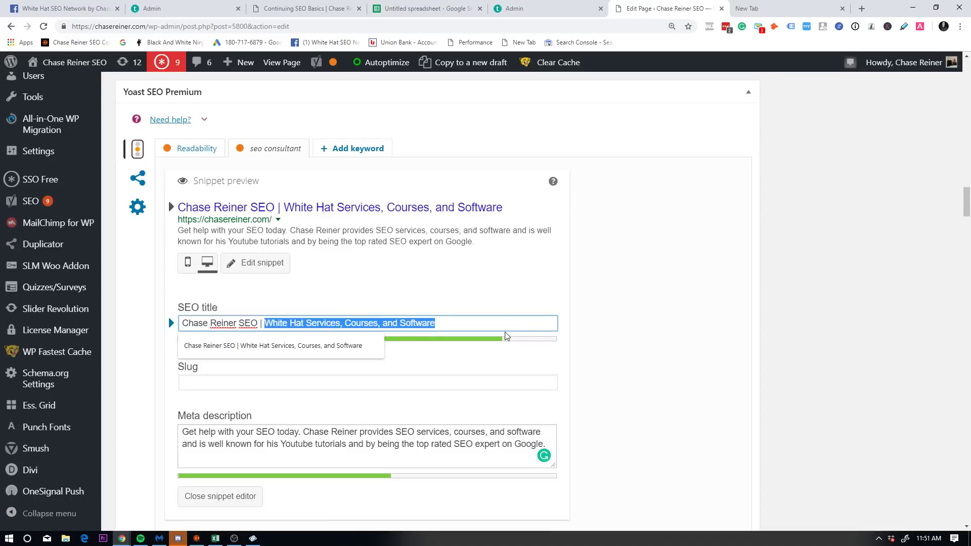
left_click(506, 336)
left_click_drag(436, 324, 264, 324)
left_click(260, 324)
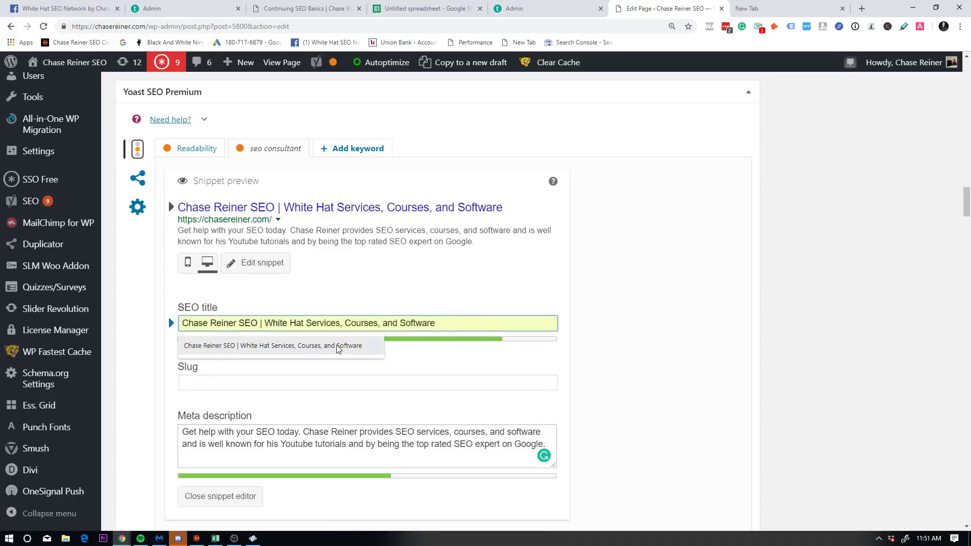
left_click(430, 8)
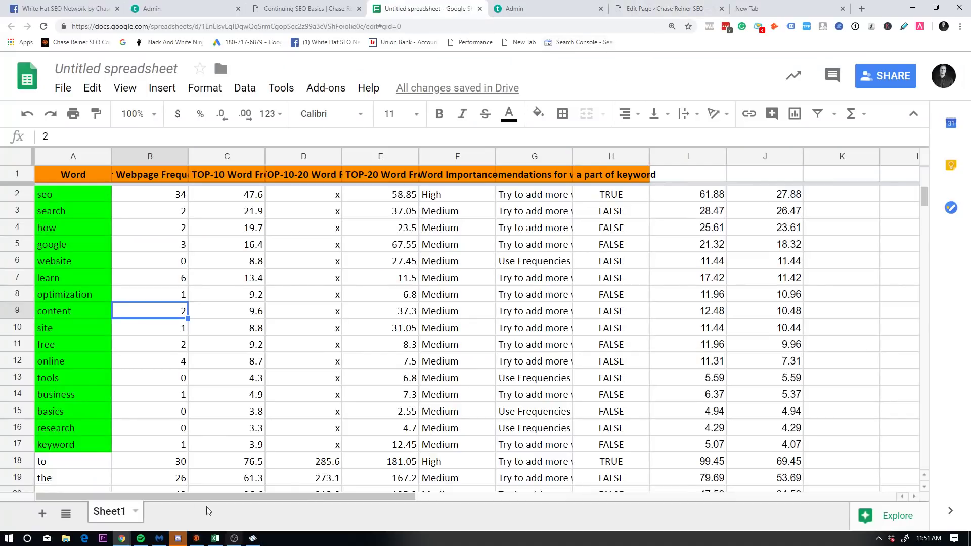
Step: In RankChasers, select the keyword 'Beginner To Advanced SEO Tutorial'
left_click(196, 539)
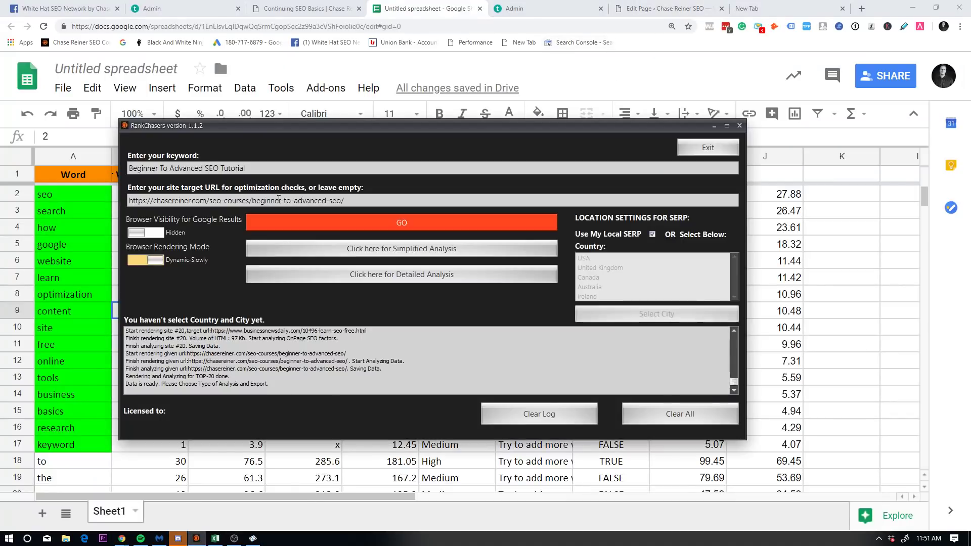
triple_click(280, 169)
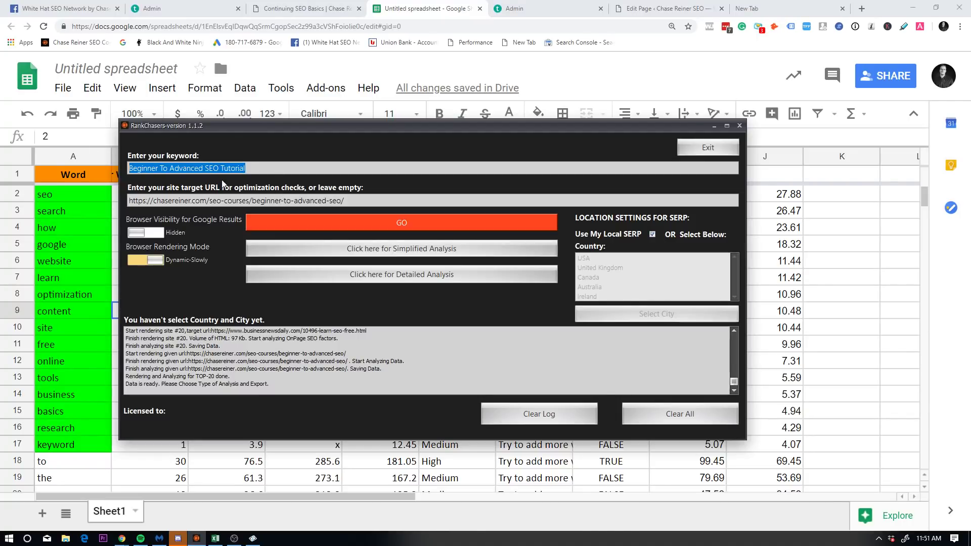
left_click(240, 168)
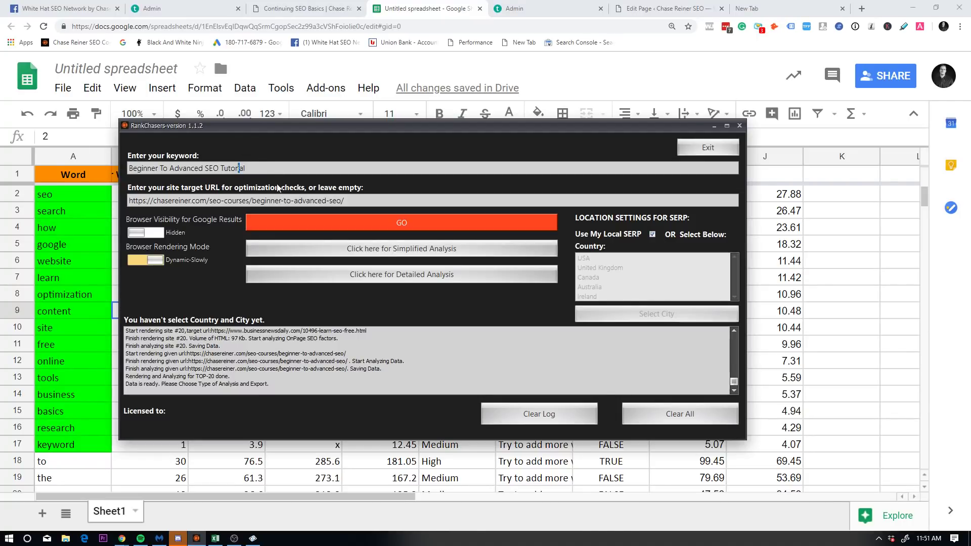
Step: Review the green-marked words in A2:A17, checking A17 and the 'tools' cell
left_click(841, 247)
left_click_drag(73, 194, 73, 445)
left_click(73, 445)
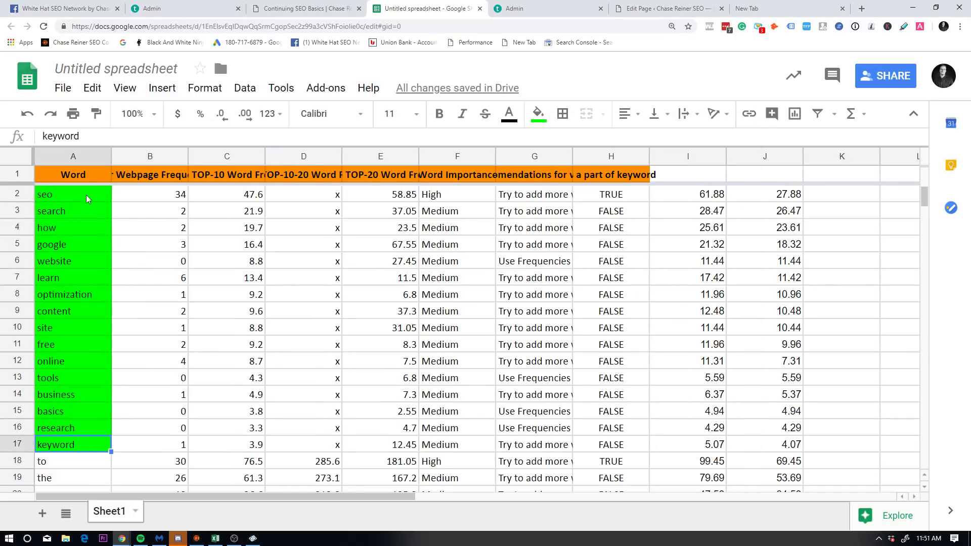
left_click(93, 383)
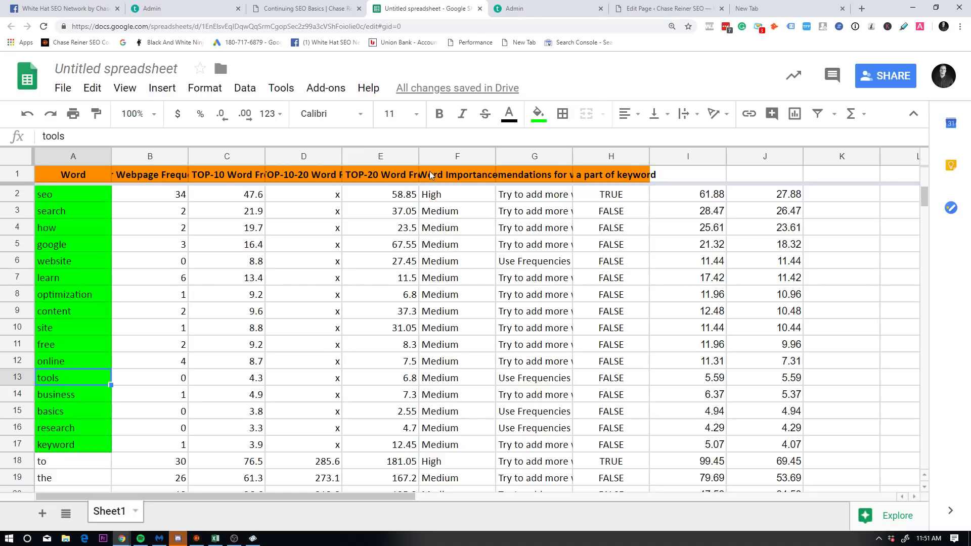
left_click(304, 8)
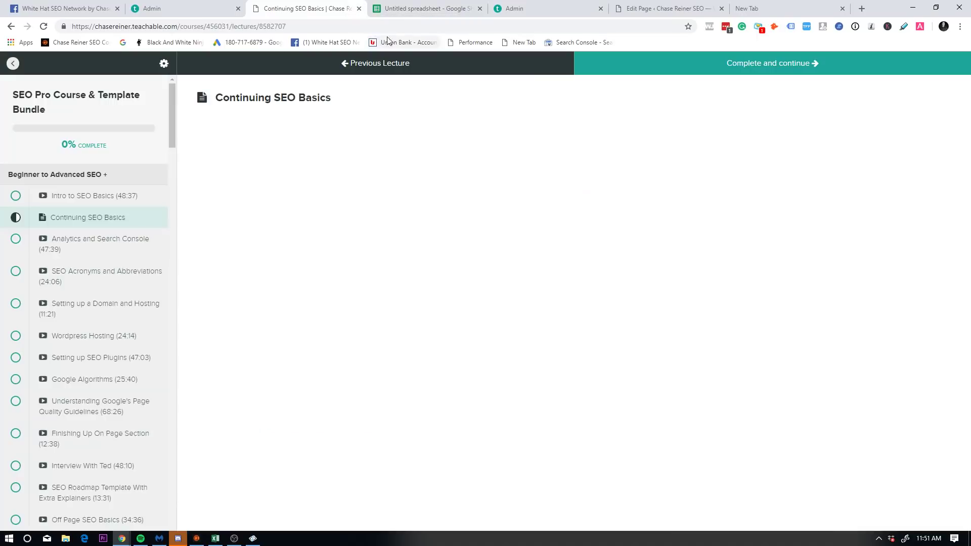
Step: In Sitebulb, view the Duplicate Content, Incoming and Outgoing Links, and Resource URLs reports
left_click(474, 16)
left_click(663, 8)
key("alt+Tab")
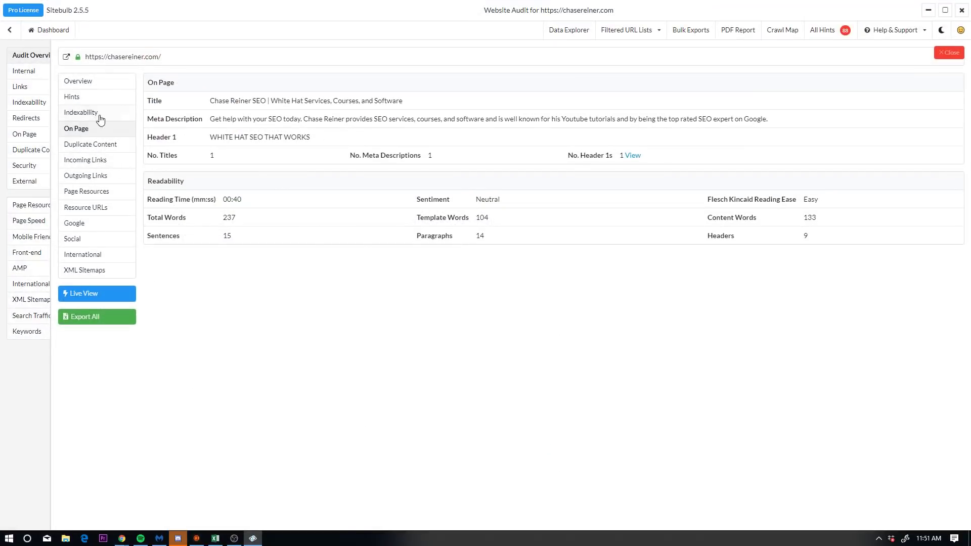
left_click(95, 145)
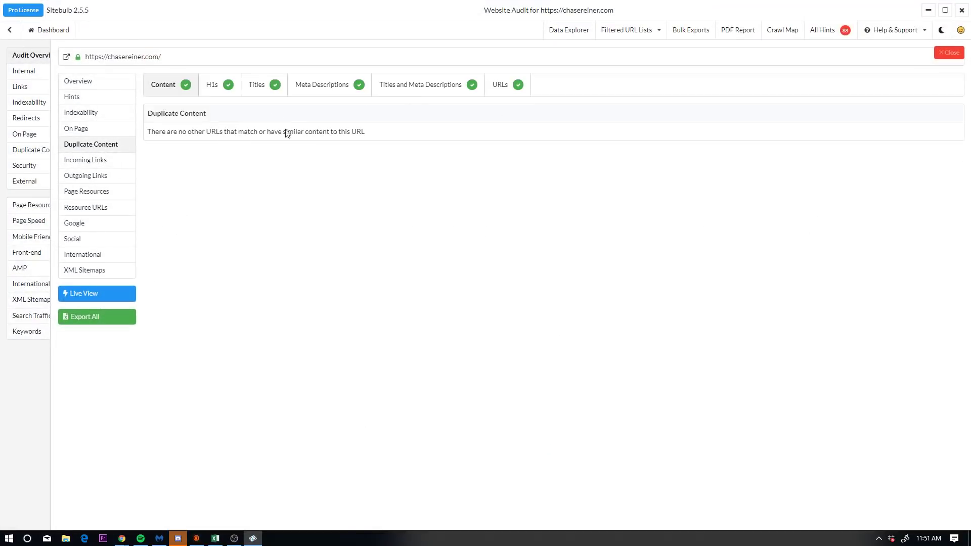
left_click(107, 161)
left_click(107, 177)
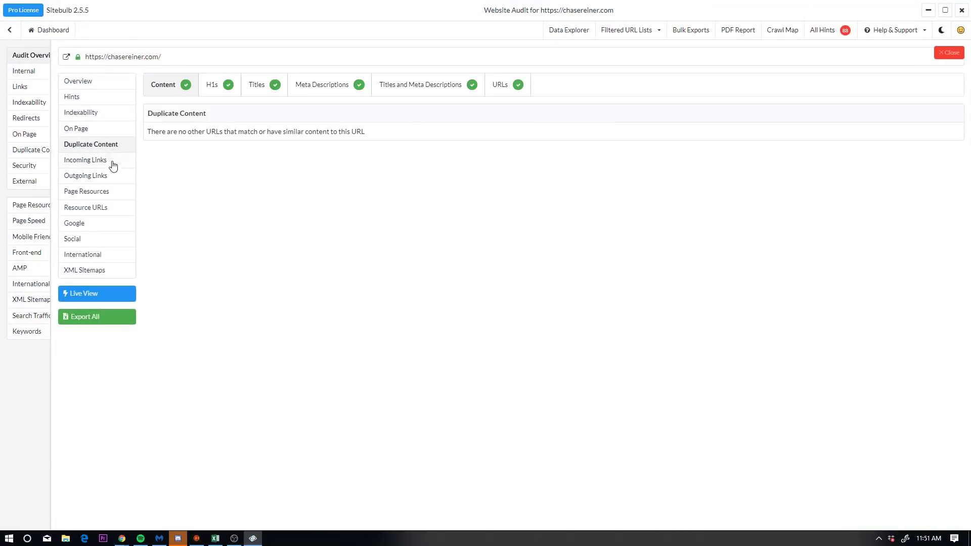
left_click(112, 161)
left_click(110, 177)
left_click(112, 208)
Step: Browse the Google data, social data, XML sitemaps and page resources reports, then switch to dark theme
left_click(105, 224)
left_click(104, 238)
left_click(101, 270)
left_click(101, 223)
left_click(111, 191)
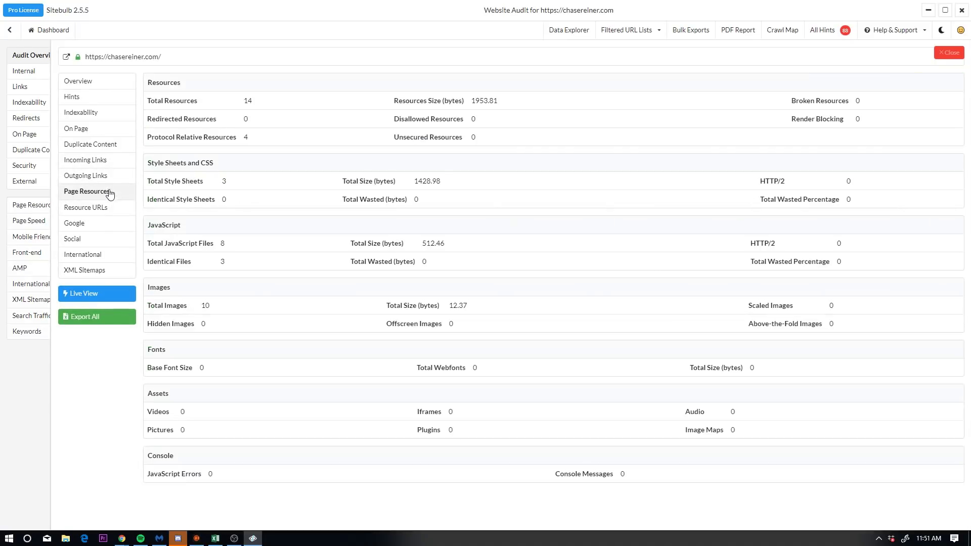
left_click(108, 177)
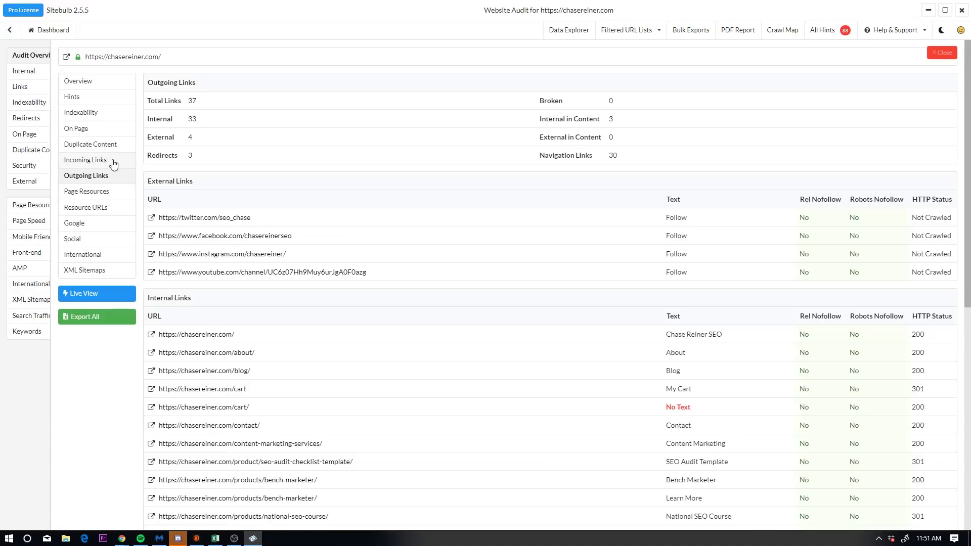
left_click(113, 162)
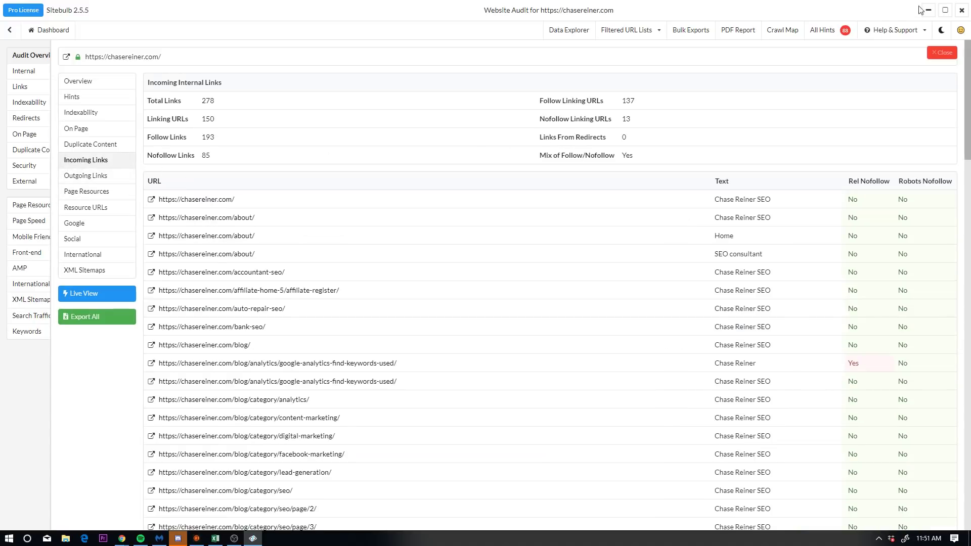
left_click(941, 30)
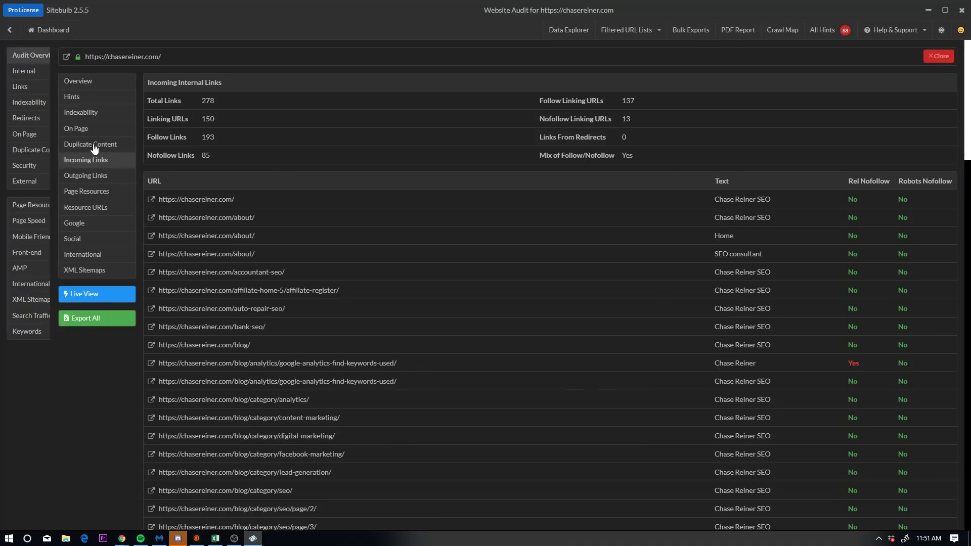
left_click(71, 144)
Step: Hide Sitebulb, scroll to the top of the Home Page editor, and dismiss RankChasers and the Start menu
left_click(928, 12)
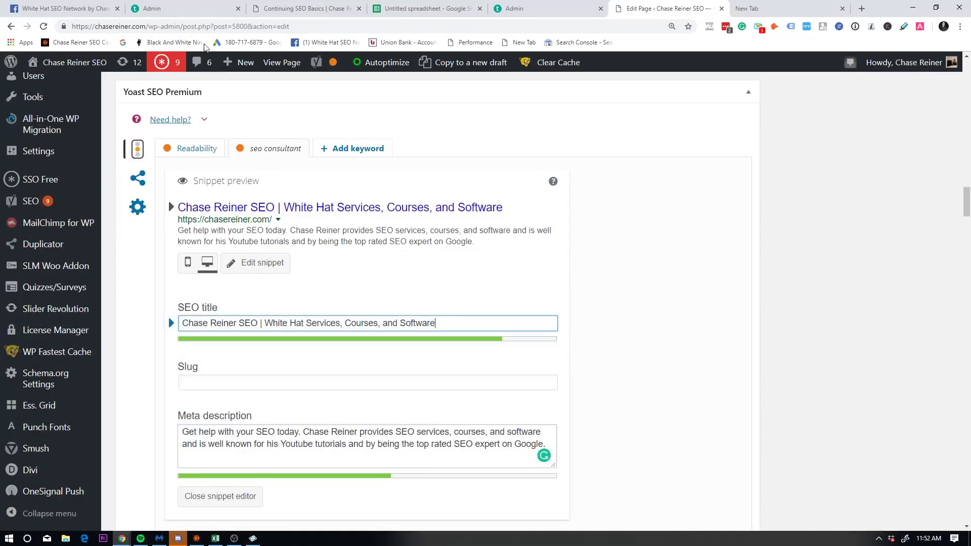
scroll(499, 182, "up", 20)
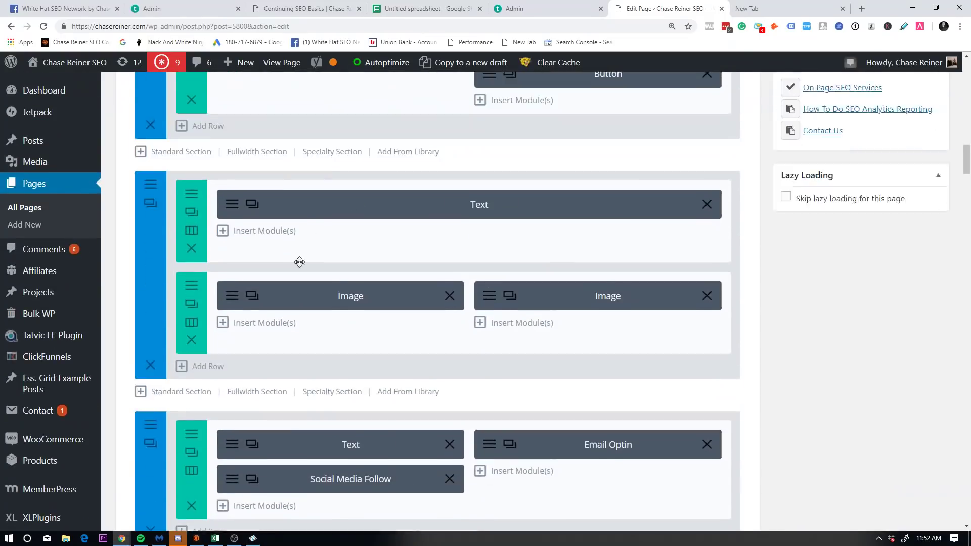
scroll(501, 292, "up", 15)
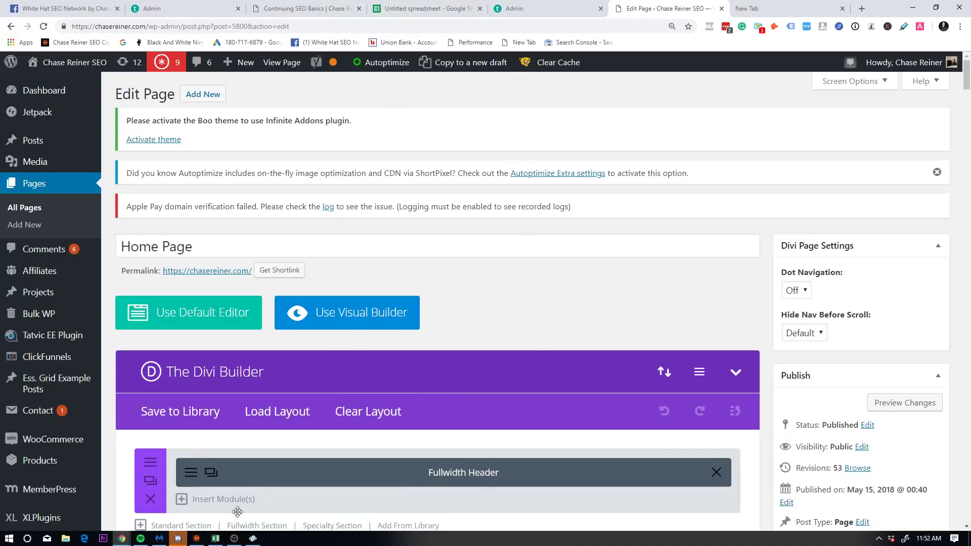
left_click(197, 538)
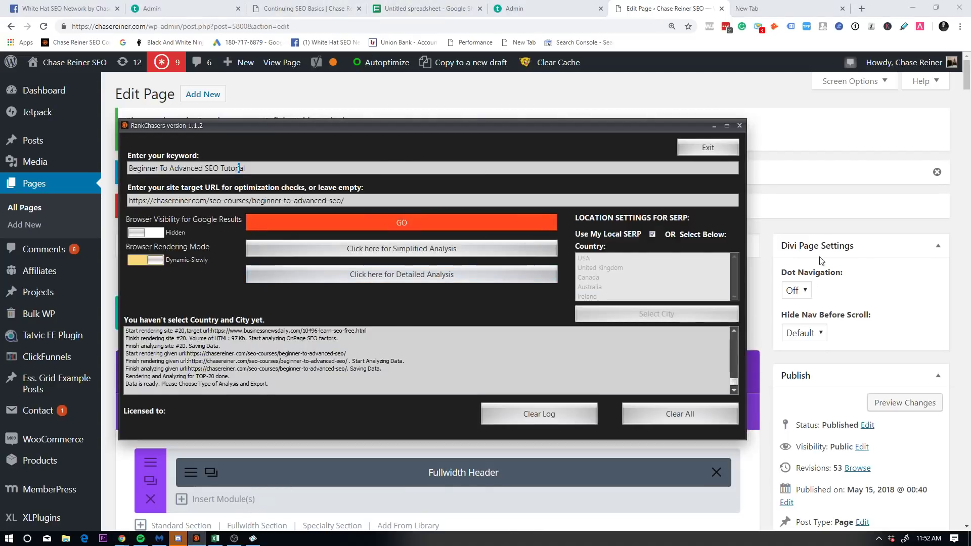
key("super+Down")
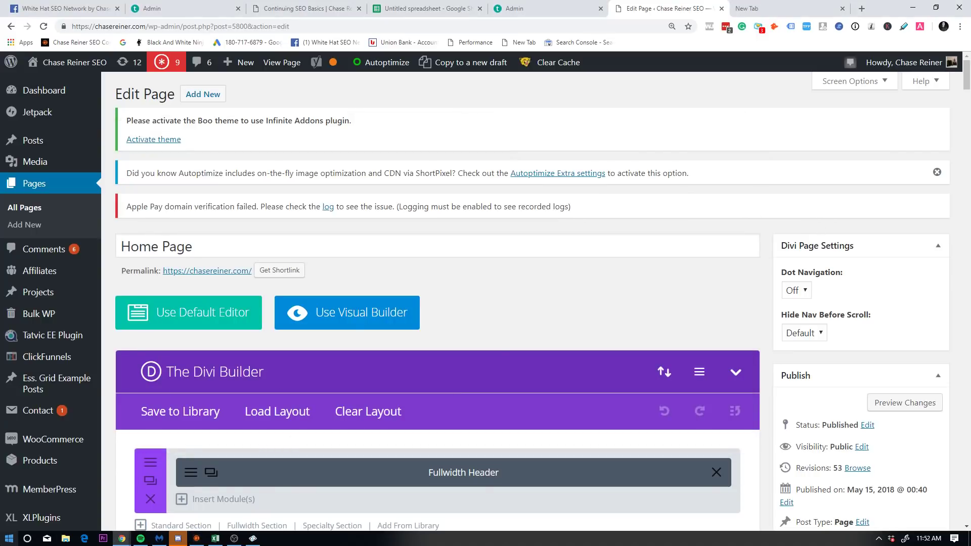
key("super")
left_click(631, 146)
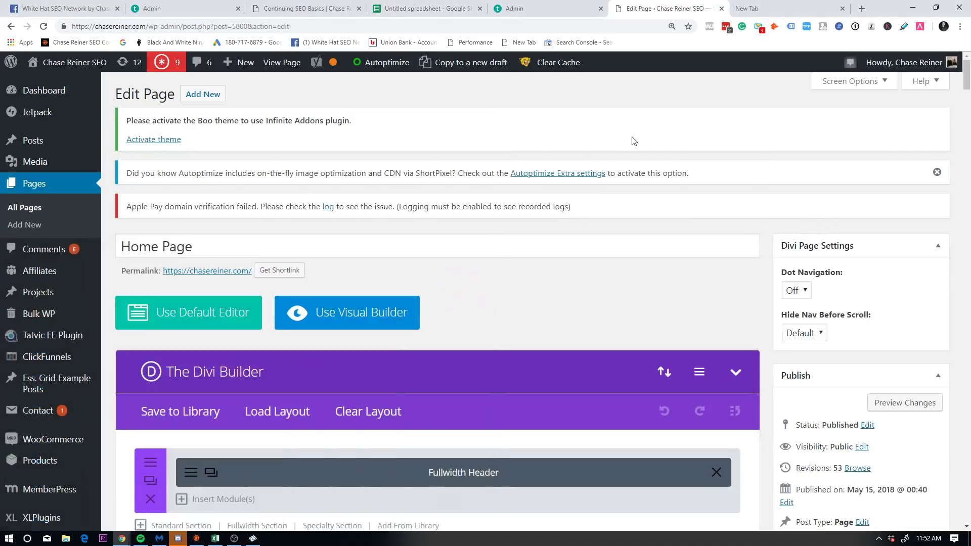
Step: On the Recommendations sheet, compare Images Count B3 with the TOP-10 counts in C2, C3 and C5
left_click(216, 538)
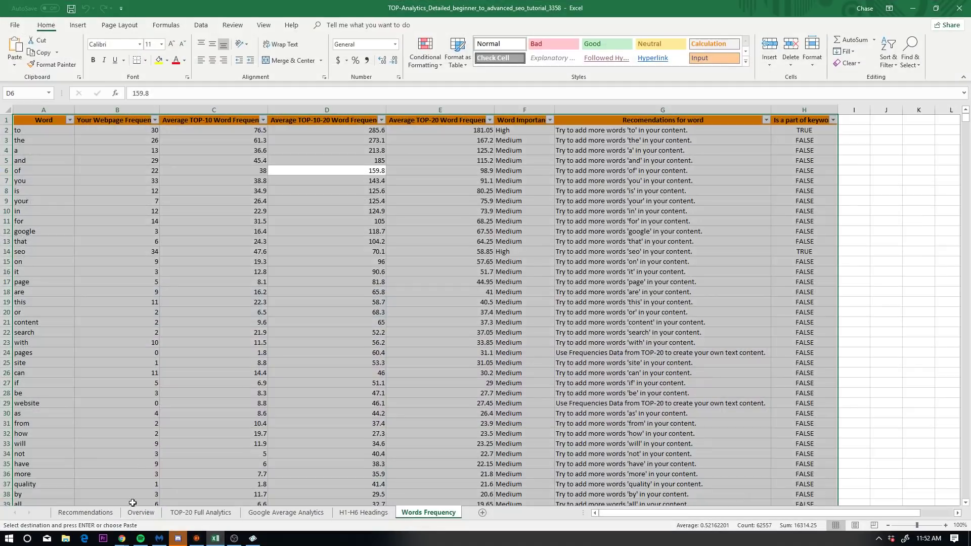
left_click(86, 512)
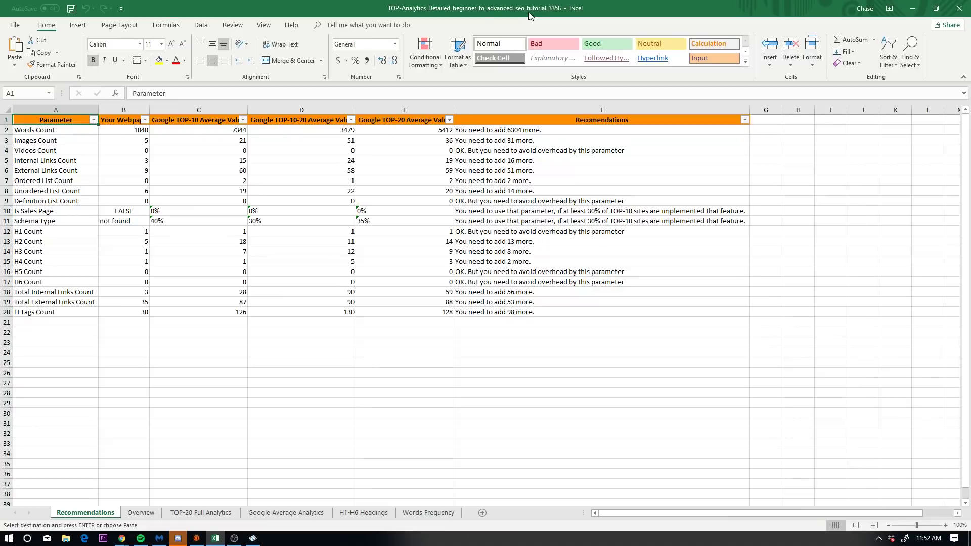
left_click(112, 137)
key("Return")
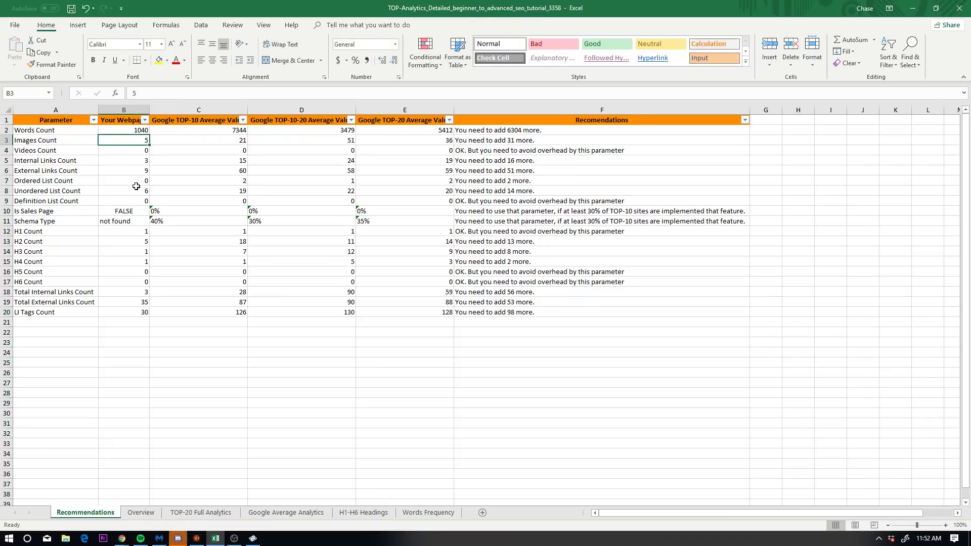
key("alt")
key("alt")
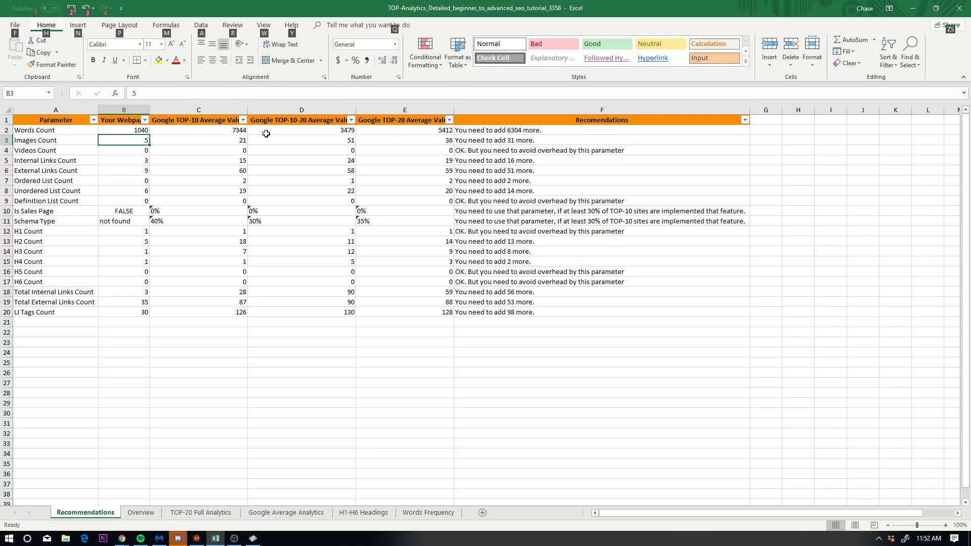
left_click(241, 133)
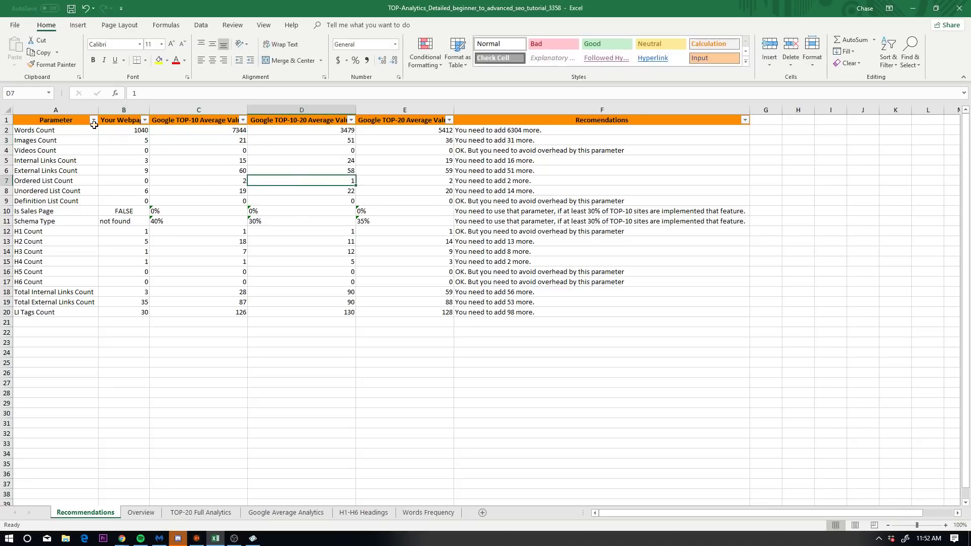
left_click_drag(126, 161, 146, 196)
left_click(136, 140)
left_click(193, 138)
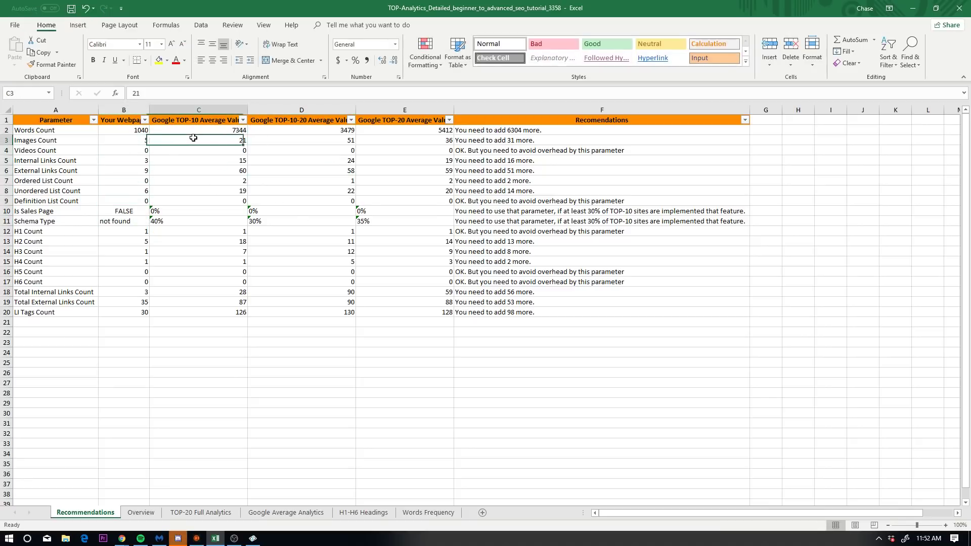
left_click(187, 162)
Step: On the Words Frequency sheet, review the frequency figures, including the TOP-20 average 80.25 for 'is'
left_click(429, 513)
left_click_drag(166, 178, 354, 360)
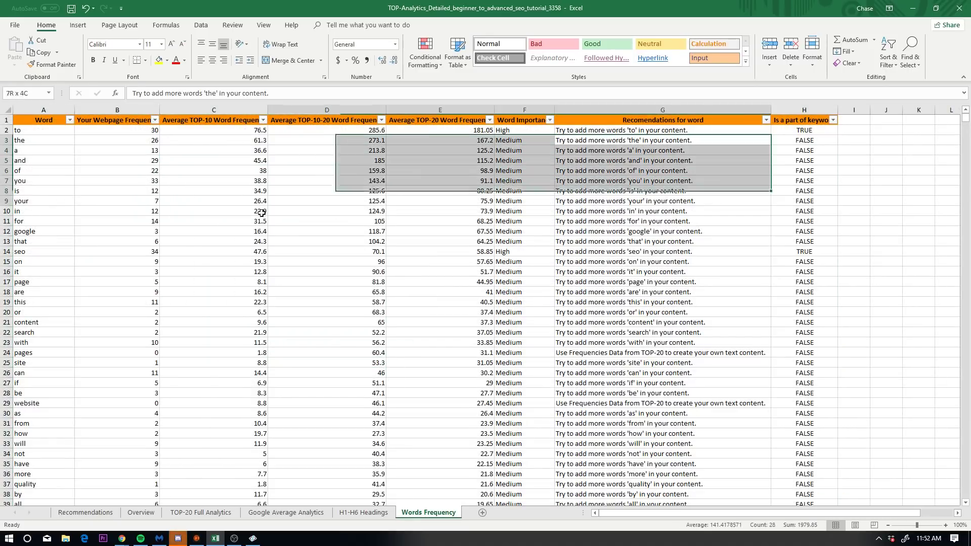
left_click(441, 242)
left_click(852, 151)
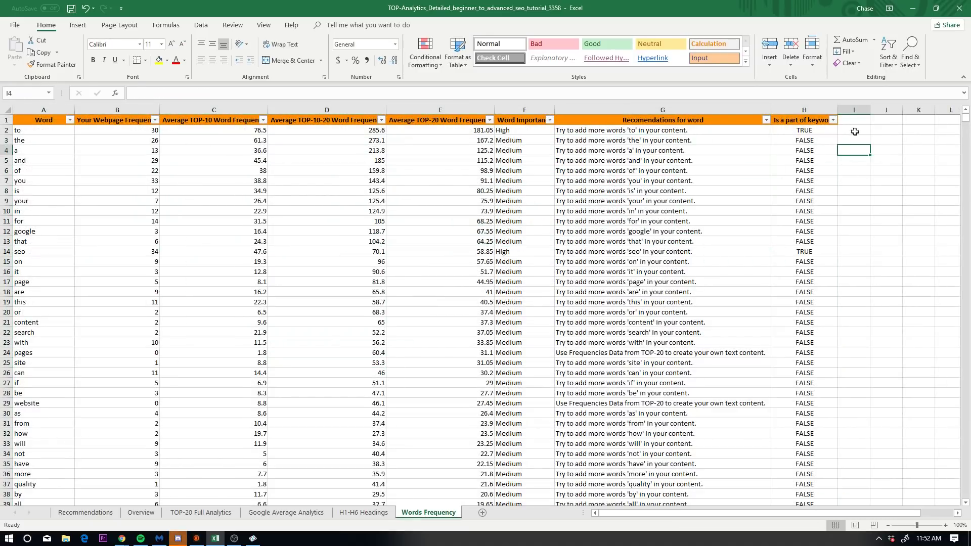
left_click(440, 190)
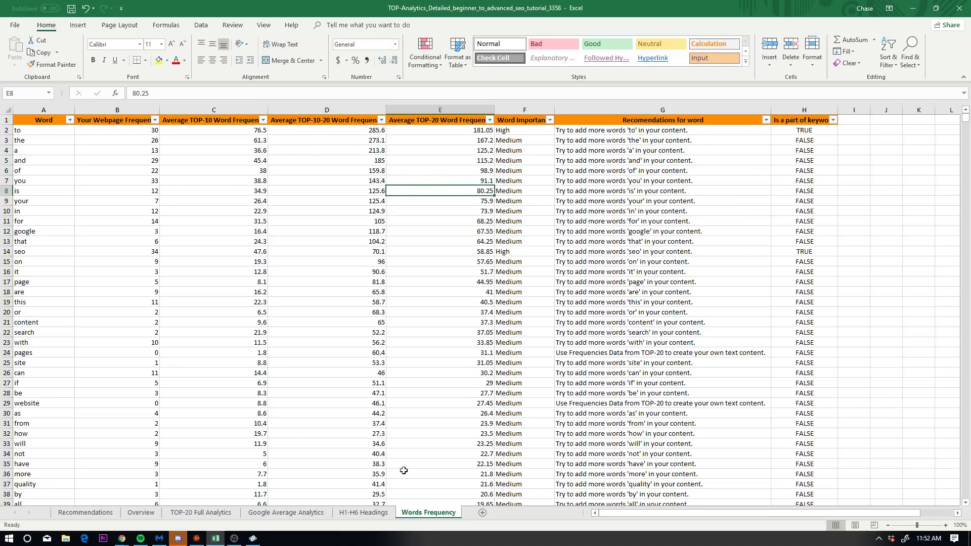
Step: Check Recommendations' TOP-10 average word count 7344 and TOP-20 Is Sales Page percentage, then minimize Excel
left_click(85, 512)
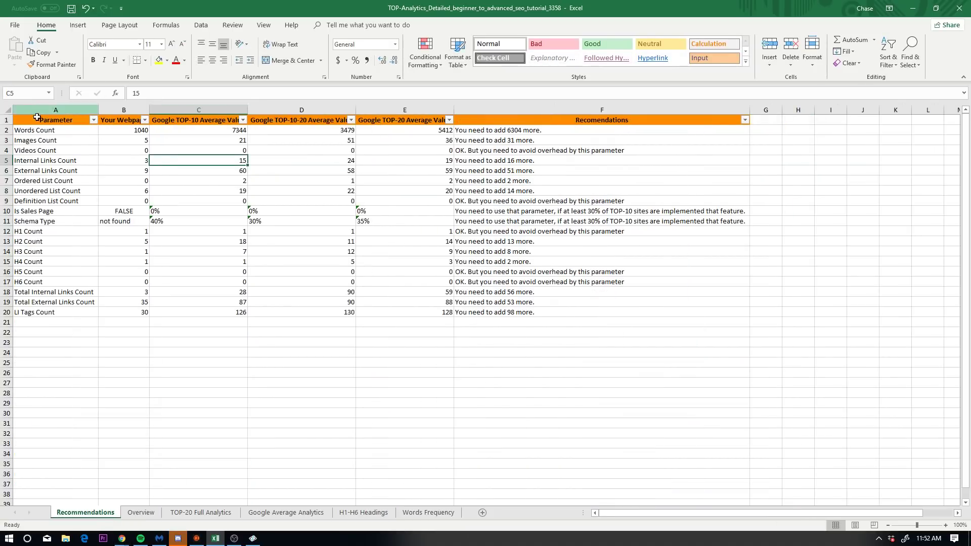
left_click(38, 129)
left_click(193, 131)
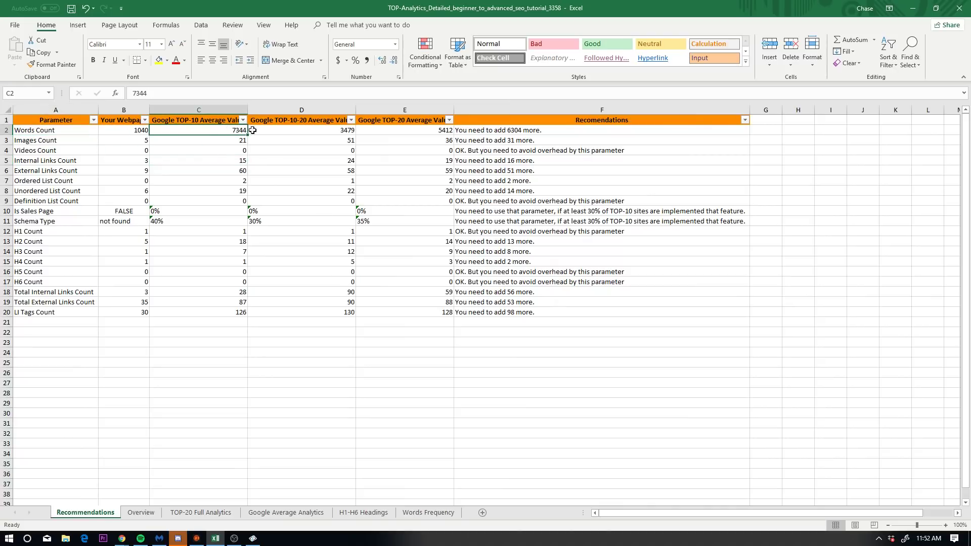
left_click(440, 212)
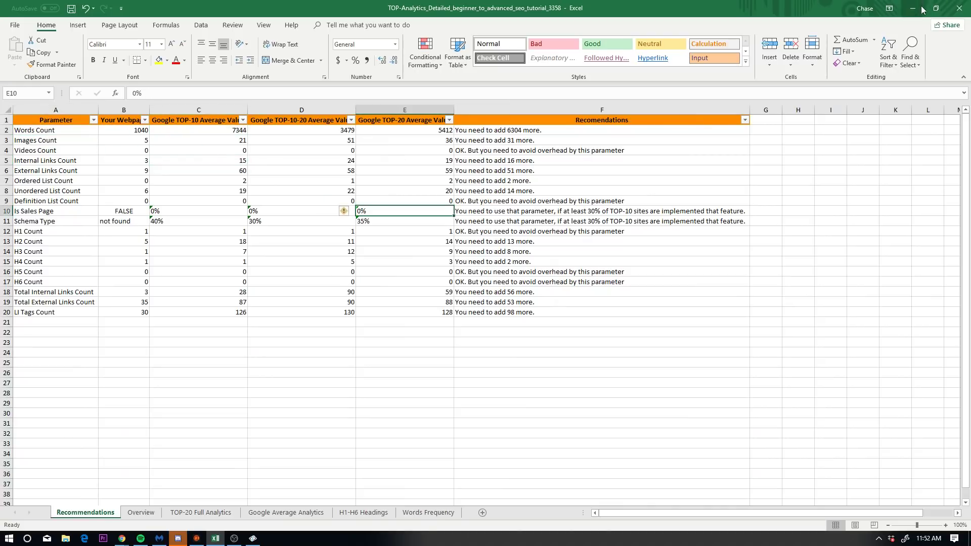
left_click(913, 8)
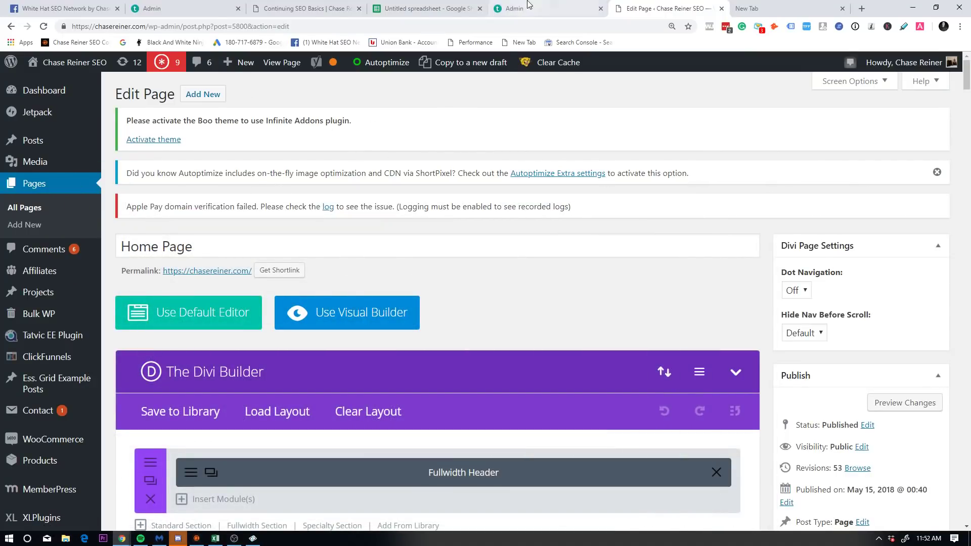
Step: Close the blank new tab after checking the spreadsheet, Teachable and Home Page editor tabs
left_click(754, 8)
left_click(678, 8)
left_click(764, 8)
left_click(688, 8)
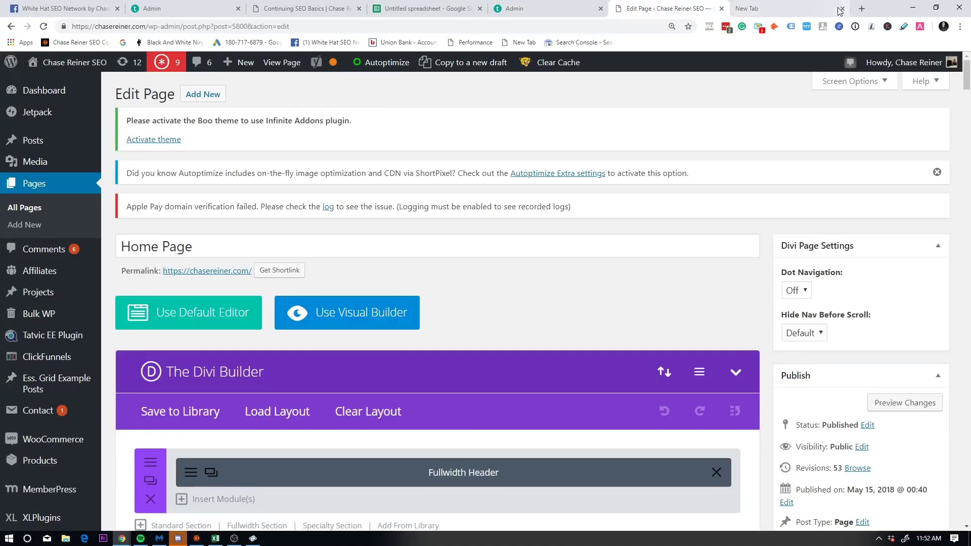
left_click(830, 9)
left_click(842, 8)
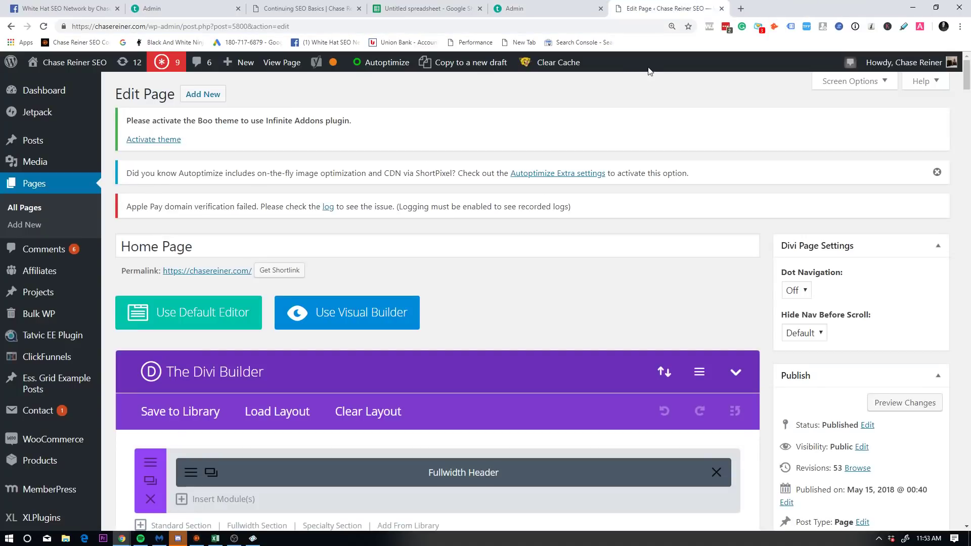
left_click(427, 8)
left_click(556, 8)
left_click(663, 8)
Step: Scroll the Home Page editor, then open YouTube in a new tab
scroll(666, 313, "down", 9)
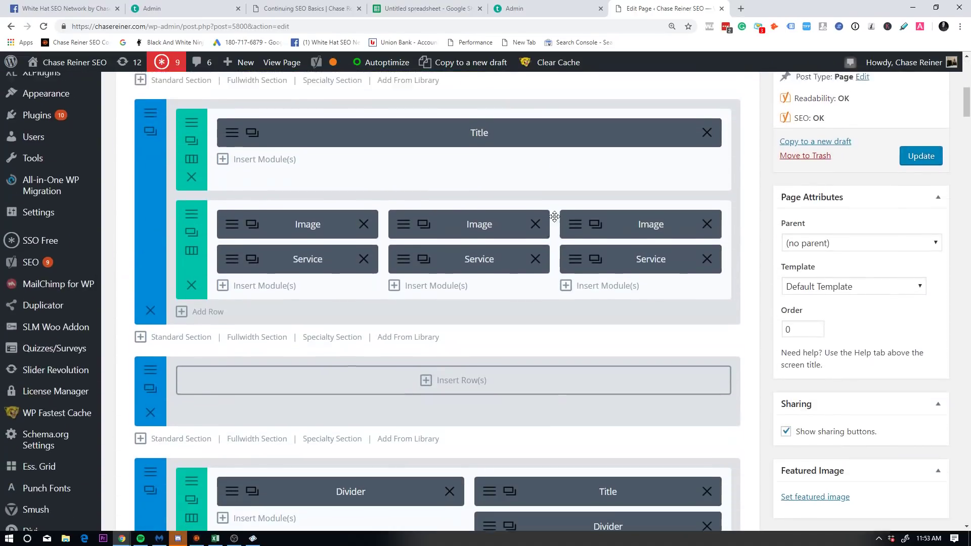
scroll(555, 217, "up", 10)
left_click(741, 9)
type("ch")
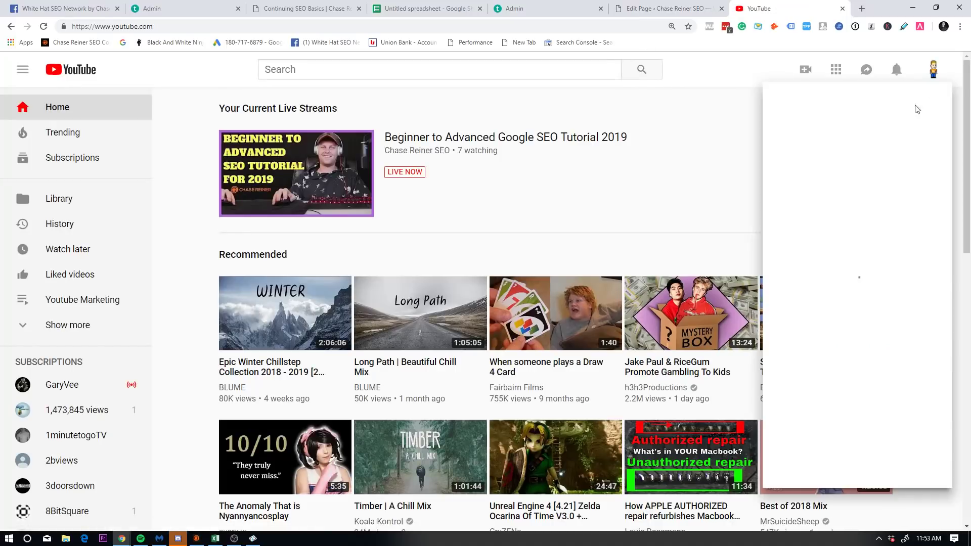
Step: Browse your YouTube channel's Videos list and notifications, then close the YouTube tab
left_click(789, 143)
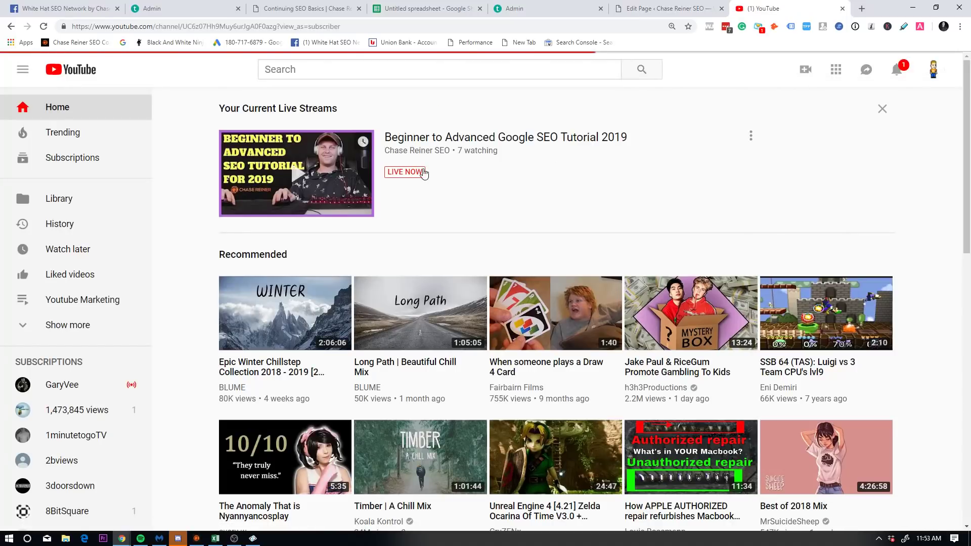
scroll(411, 302, "down", 4)
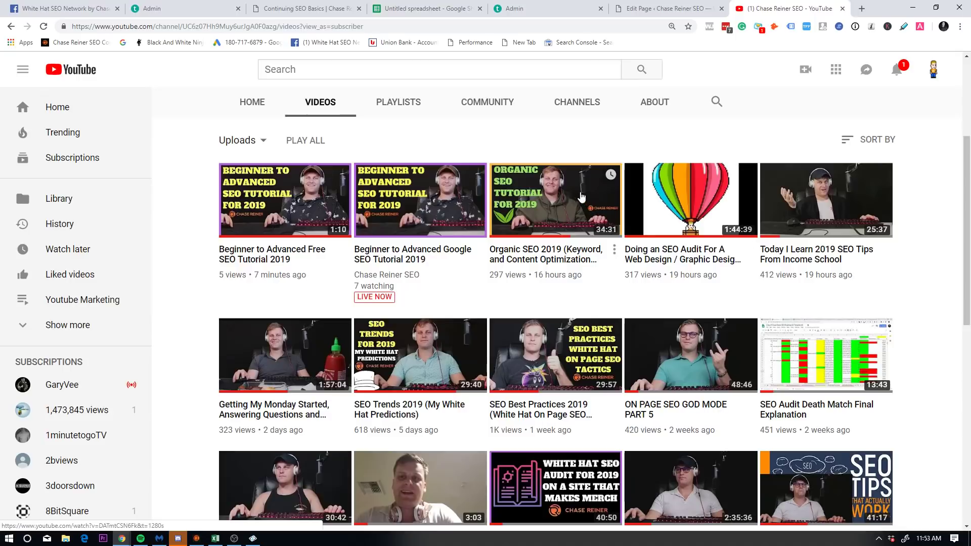
left_click(710, 4)
left_click(789, 9)
left_click(898, 69)
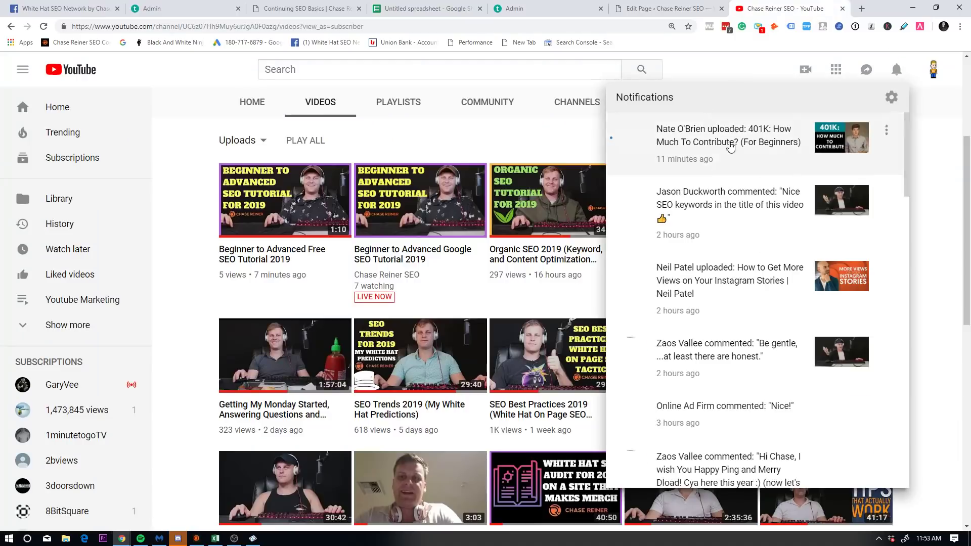
left_click(187, 98)
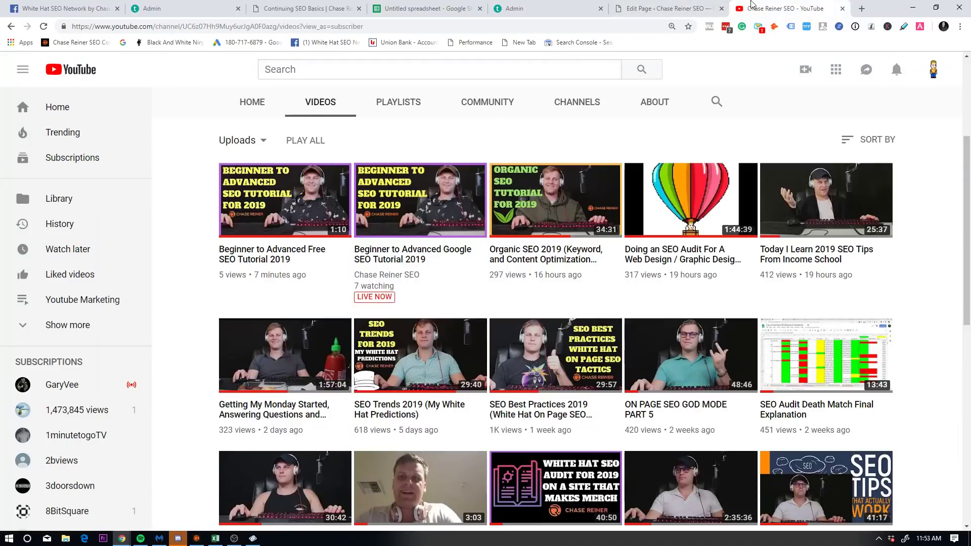
left_click(843, 9)
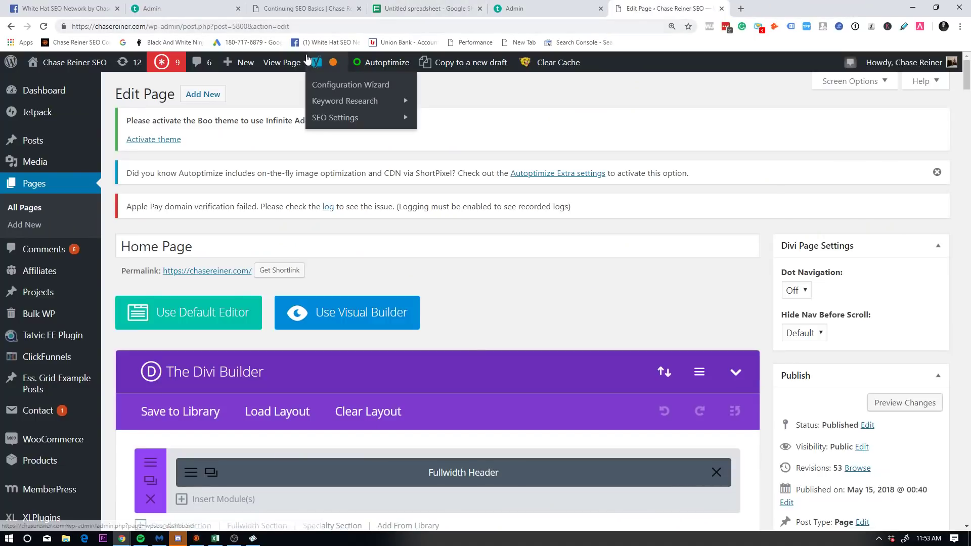
Step: Scroll through the Home Page's Divi Builder sections on the Edit Page
scroll(583, 253, "down", 10)
scroll(739, 172, "up", 1)
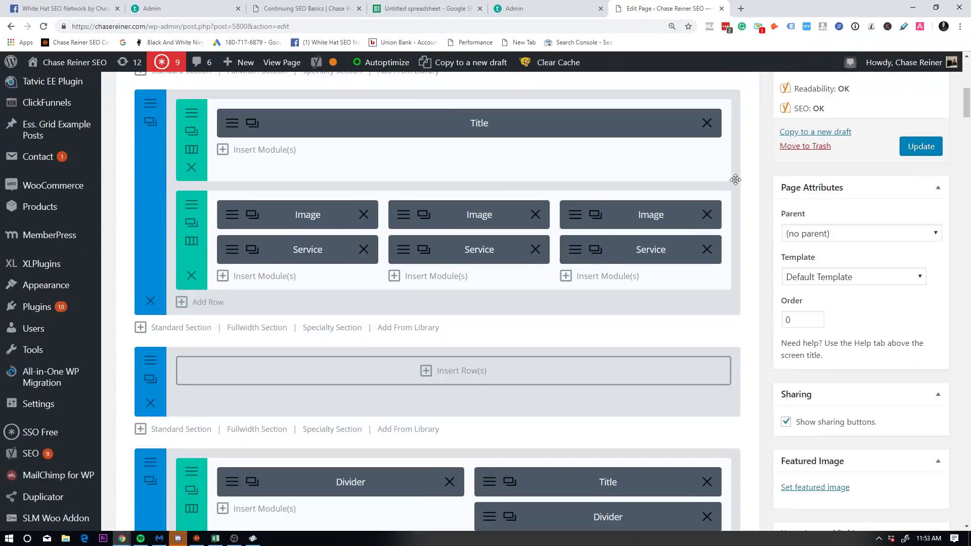
scroll(651, 321, "down", 15)
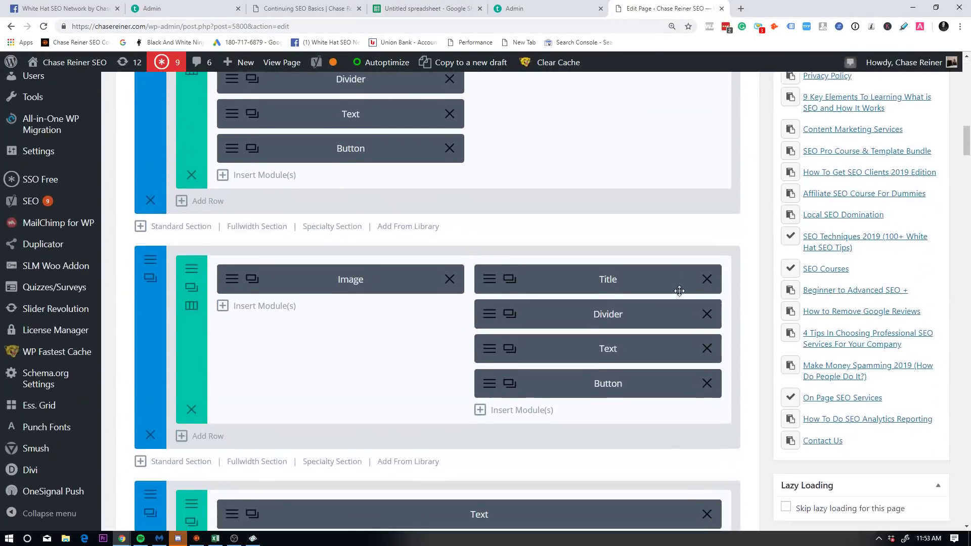
scroll(670, 292, "down", 9)
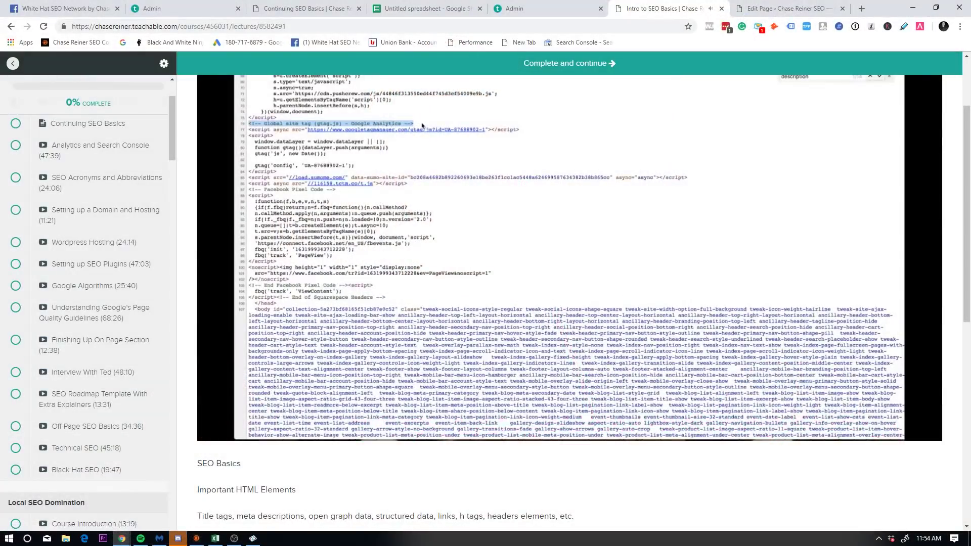
Step: Pause the lecture and skim it full screen, jumping to 36:47, 30:22 and 25:57
left_click(325, 377)
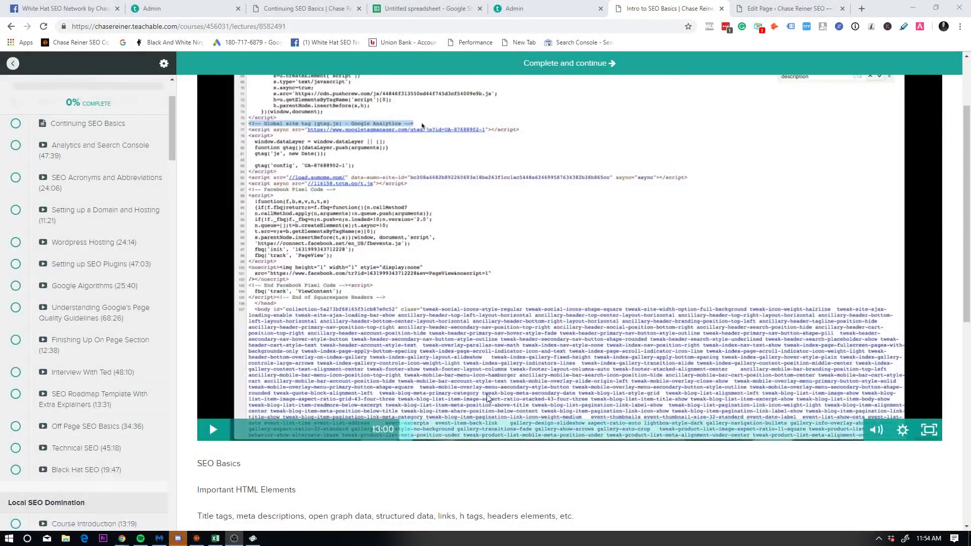
left_click(929, 430)
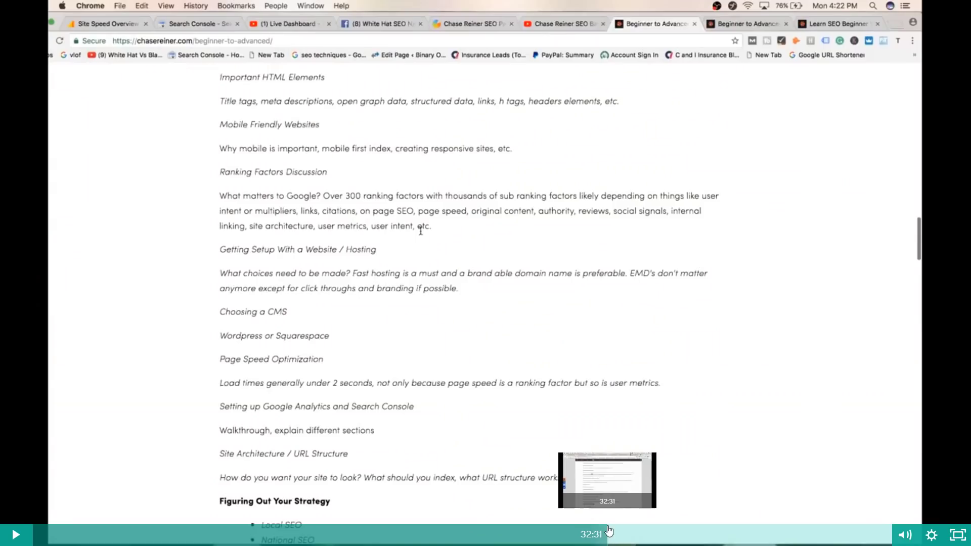
left_click(684, 534)
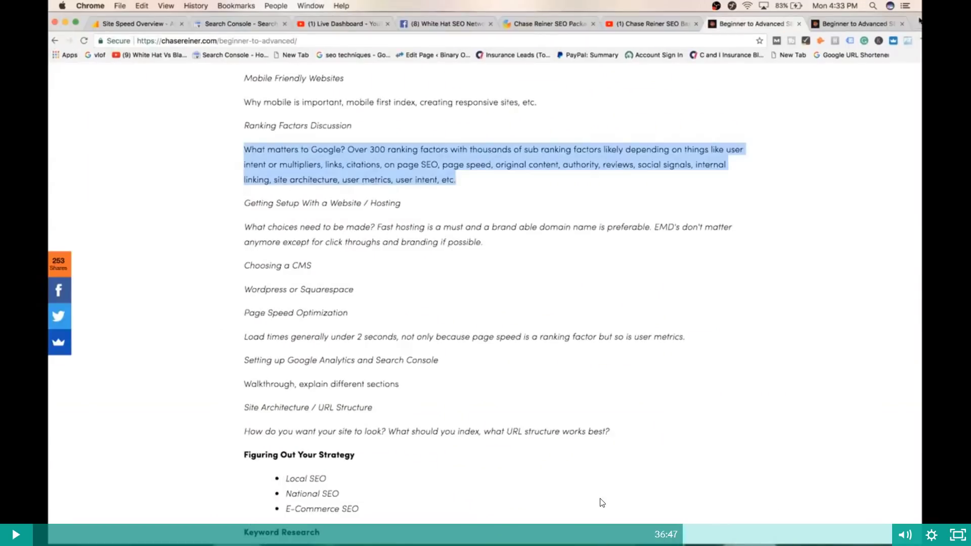
left_click(570, 529)
left_click(492, 535)
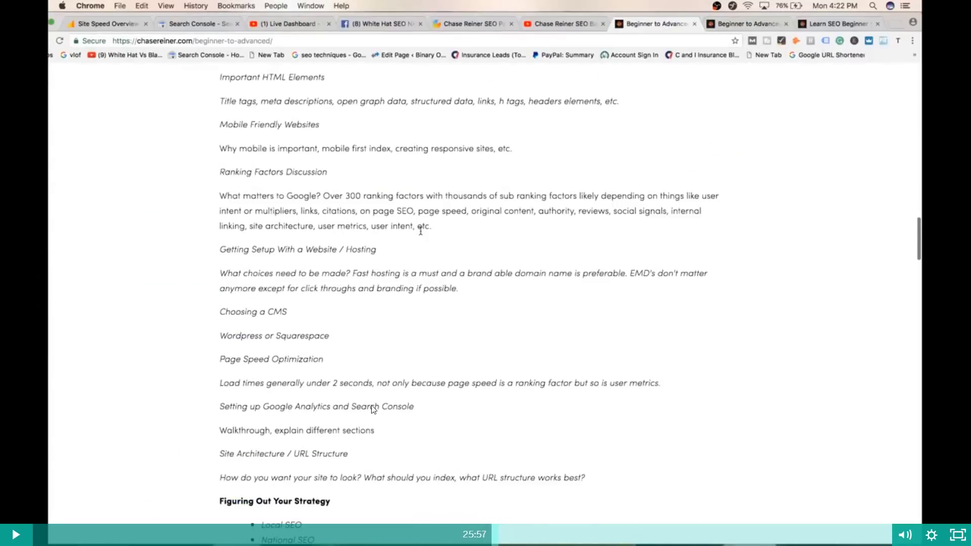
left_click(957, 536)
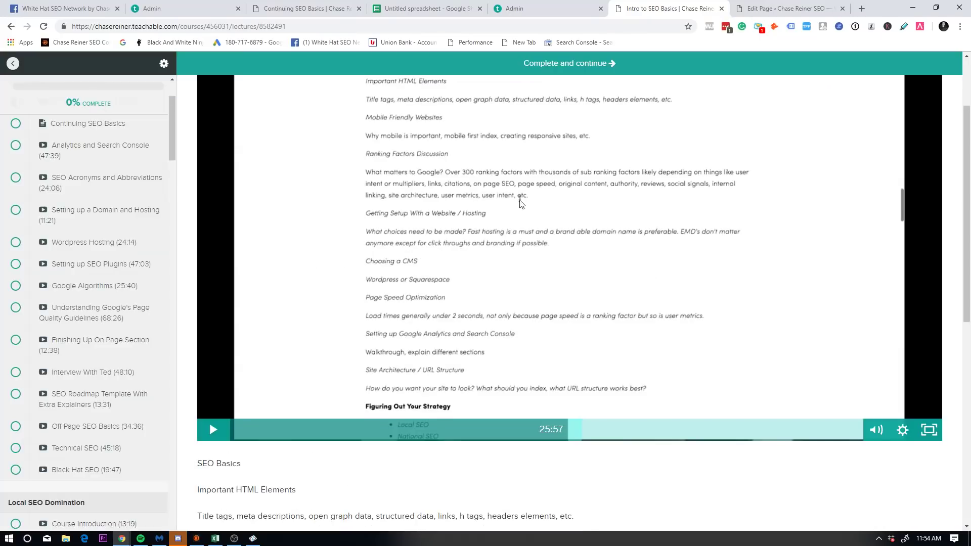
Step: Scroll through the lecture page, then close the Intro to SEO Basics tab
scroll(329, 201, "up", 2)
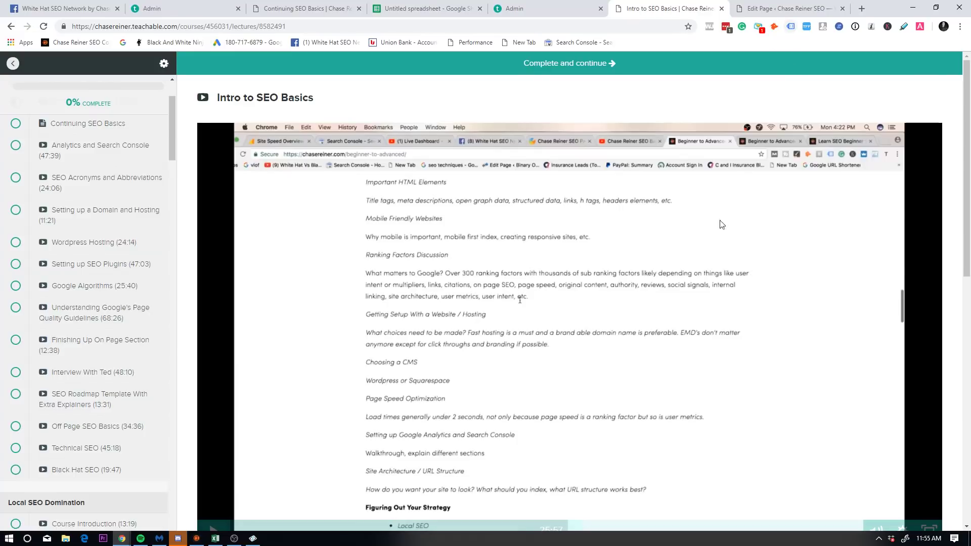
scroll(652, 304, "down", 5)
scroll(614, 312, "up", 5)
scroll(613, 312, "down", 5)
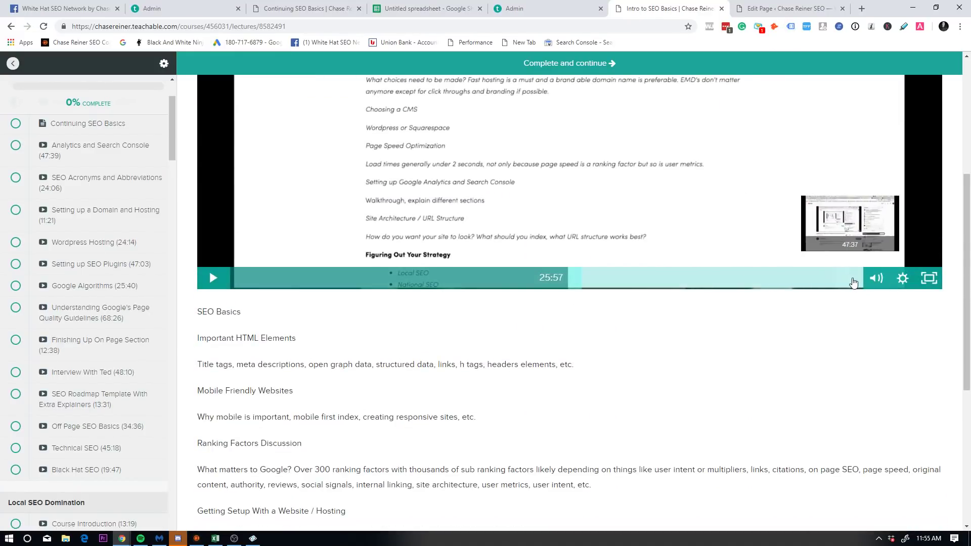
scroll(684, 339, "up", 5)
scroll(684, 339, "up", 1)
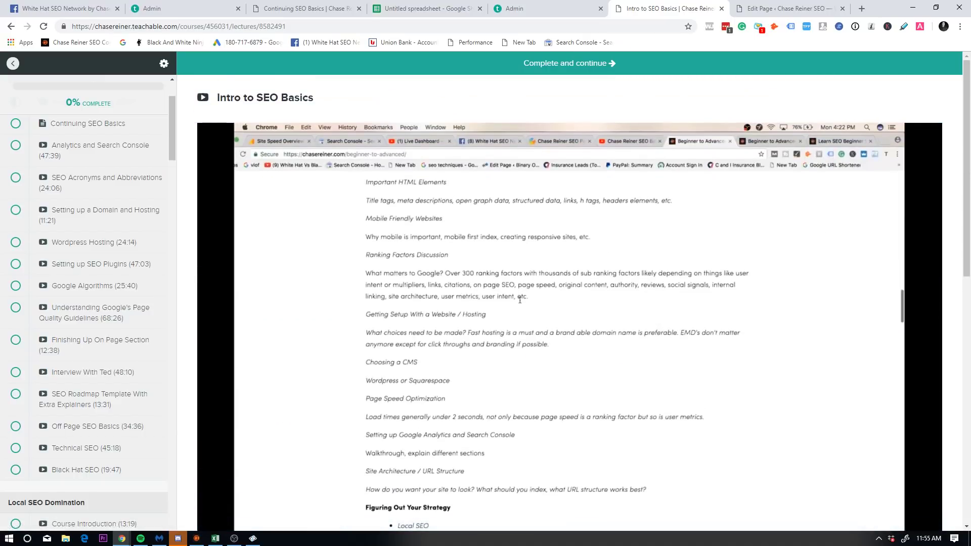
scroll(405, 303, "down", 5)
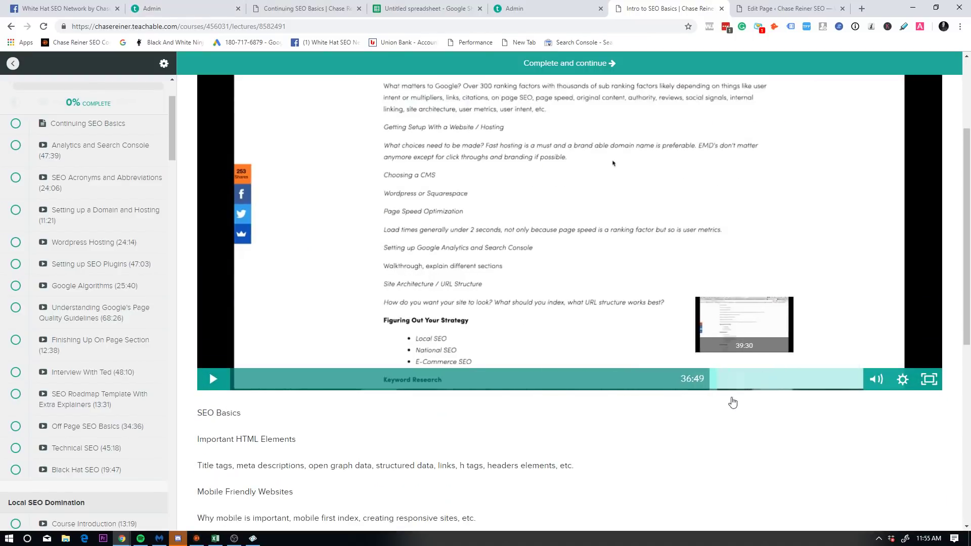
scroll(708, 354, "up", 1)
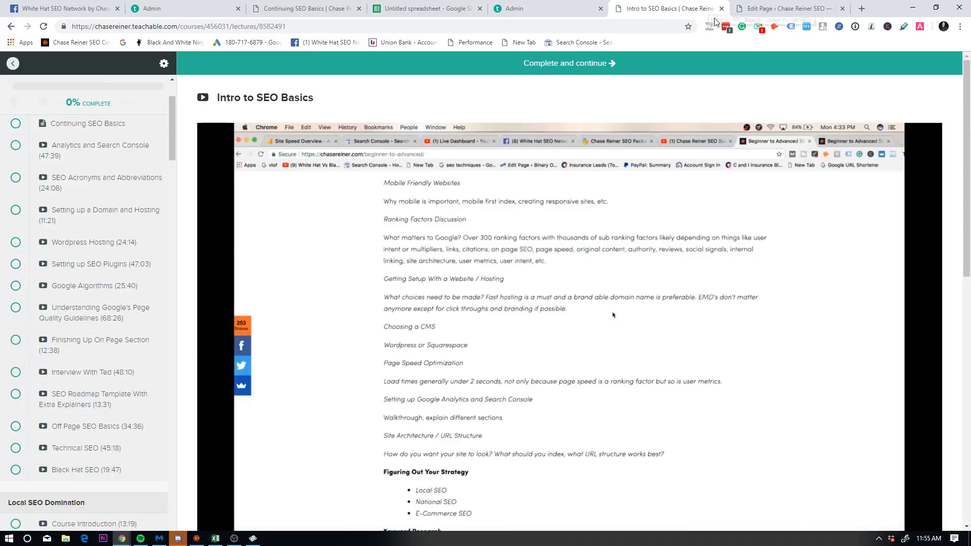
left_click(720, 9)
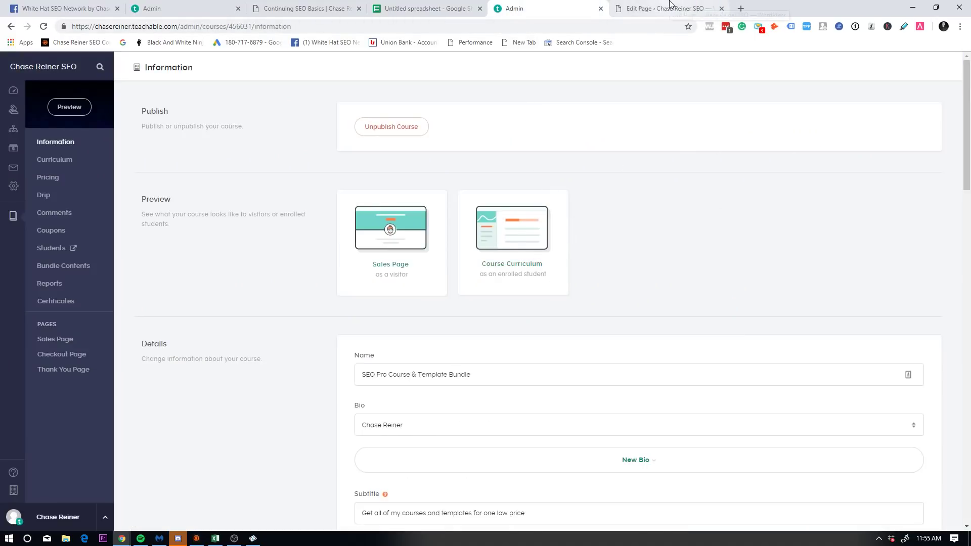
Step: Glance at the word-frequency spreadsheet, return to a blank new tab, and open the Start menu
left_click(634, 4)
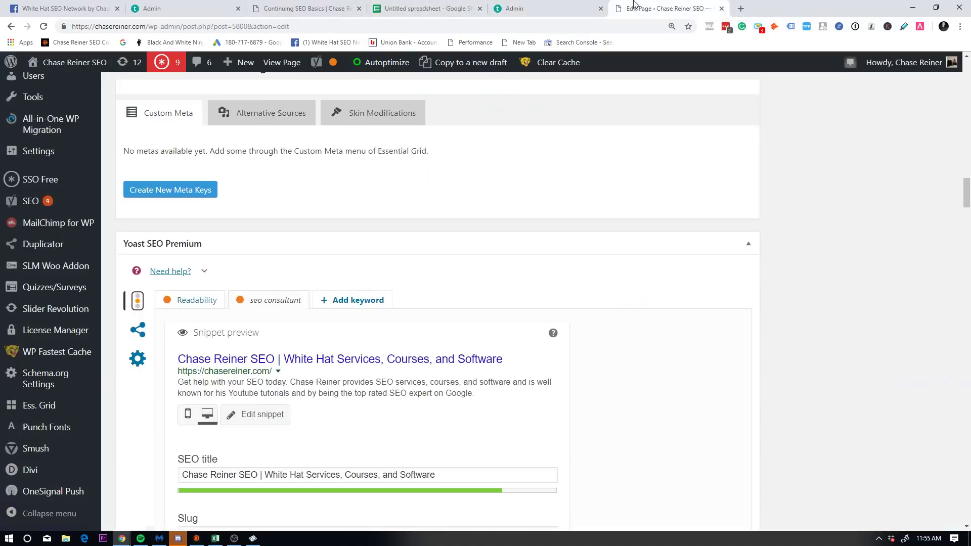
left_click(742, 8)
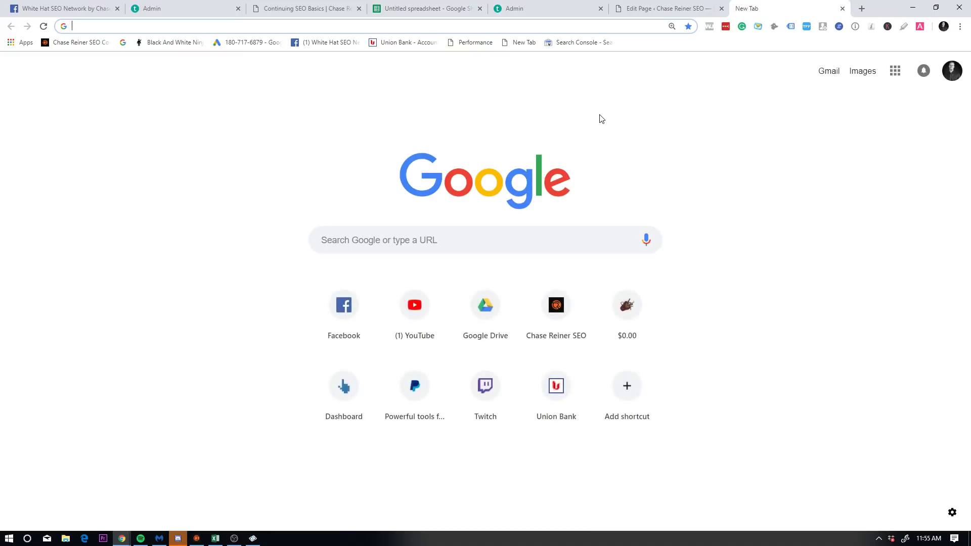
left_click(432, 8)
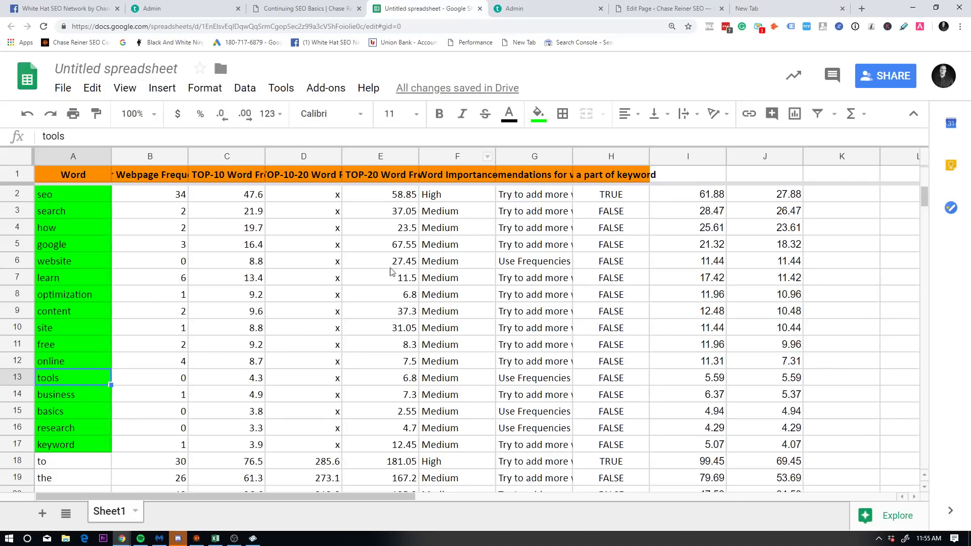
left_click(769, 9)
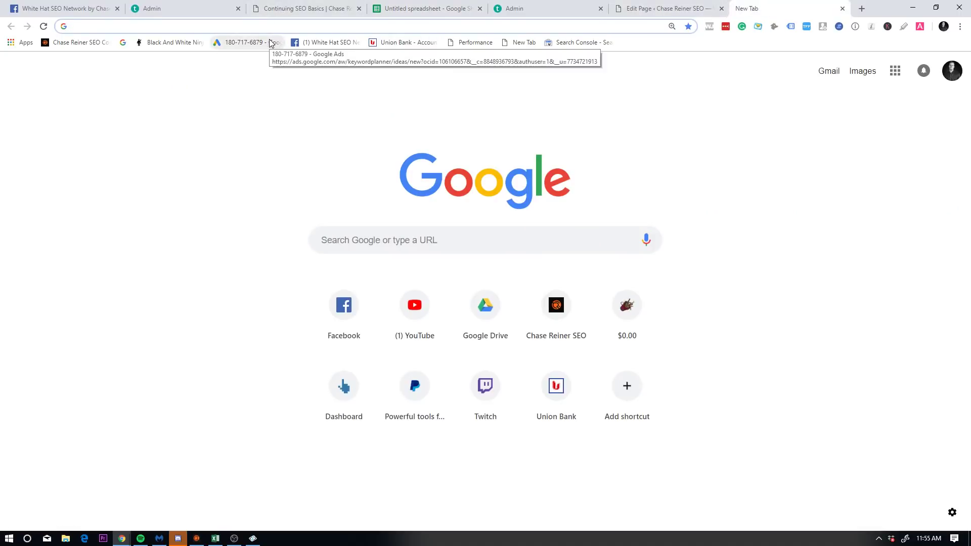
key("super")
Step: In Paint, freehand-draw a large curve, a central scribble, a lower-right curve and a left-pointing arrow
left_click(22, 452)
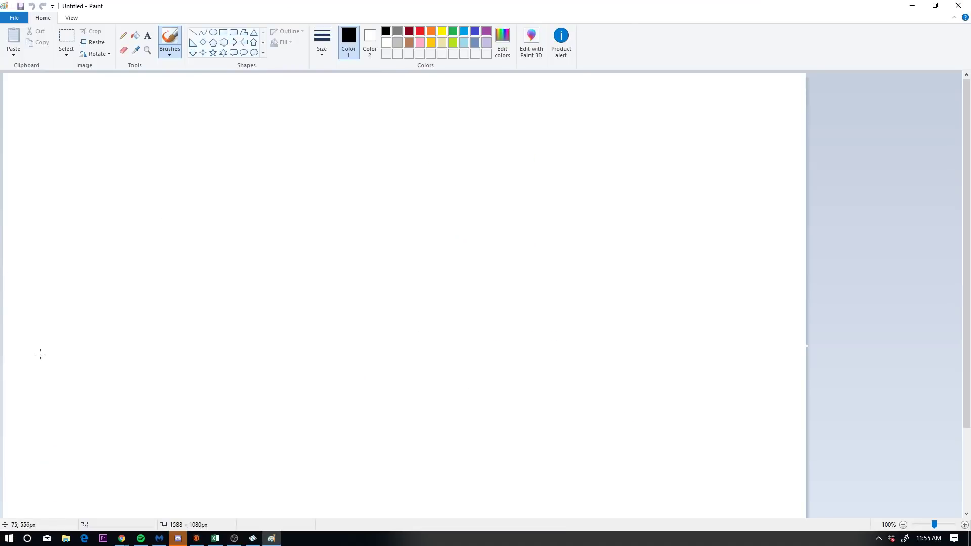
mouse_move(17, 371)
left_mouse_down()
mouse_move(245, 239)
mouse_move(278, 70)
left_mouse_up()
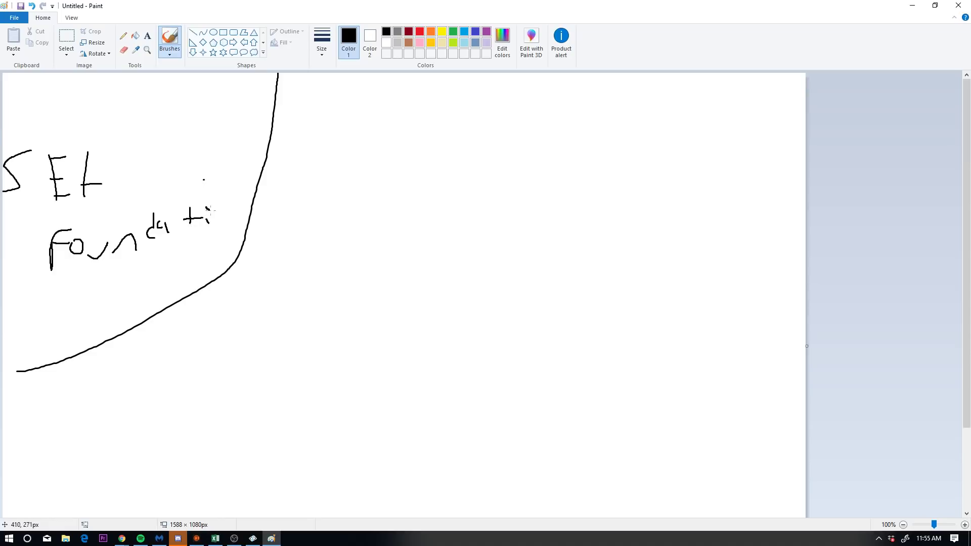
left_click_drag(350, 246, 515, 299)
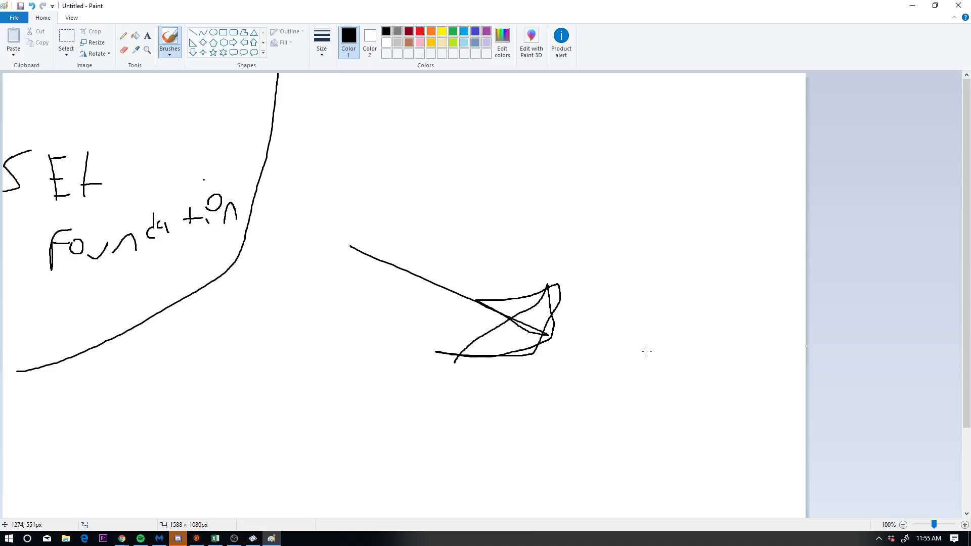
left_click_drag(739, 290, 684, 475)
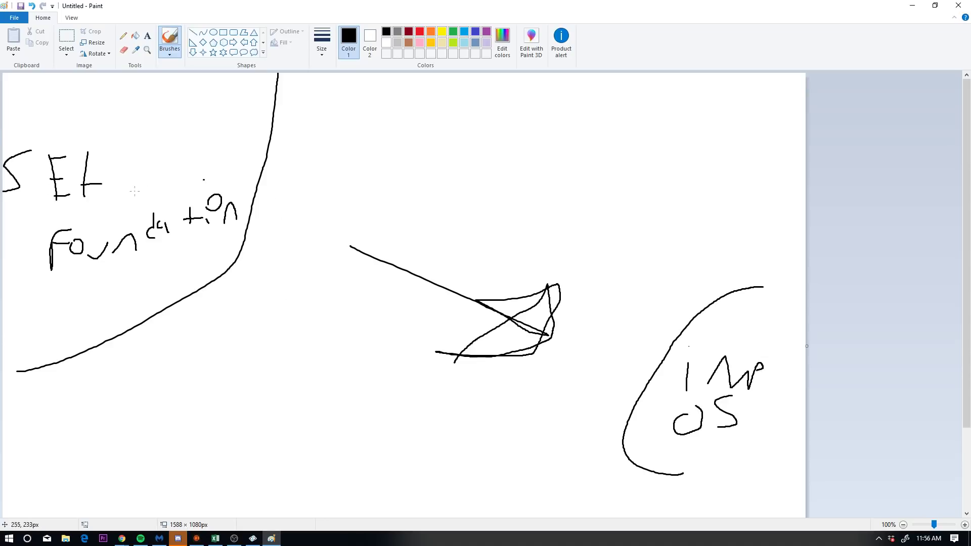
mouse_move(498, 163)
left_mouse_down()
mouse_move(261, 164)
mouse_move(313, 197)
left_mouse_up()
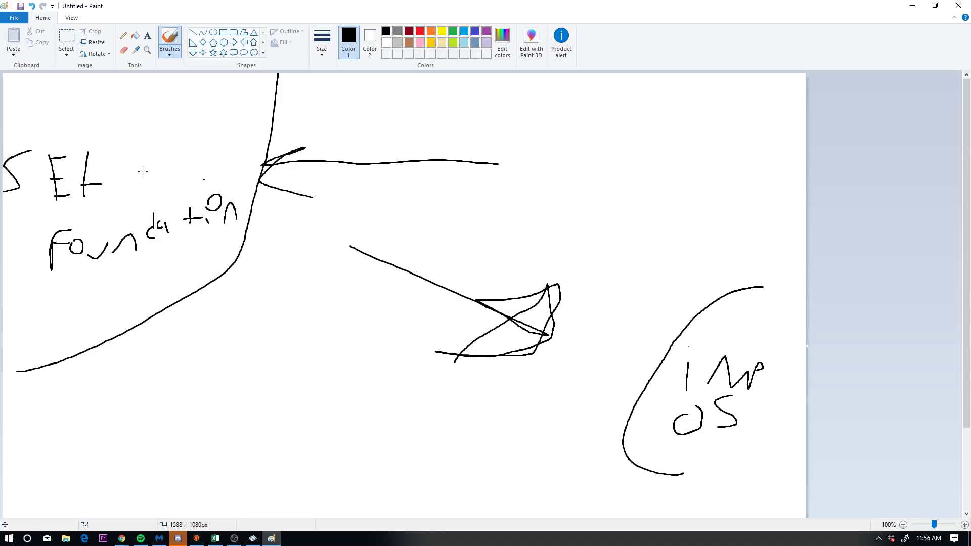
Step: Load the Google Drive folder address and switch to the Google account that owns the files
left_click(913, 6)
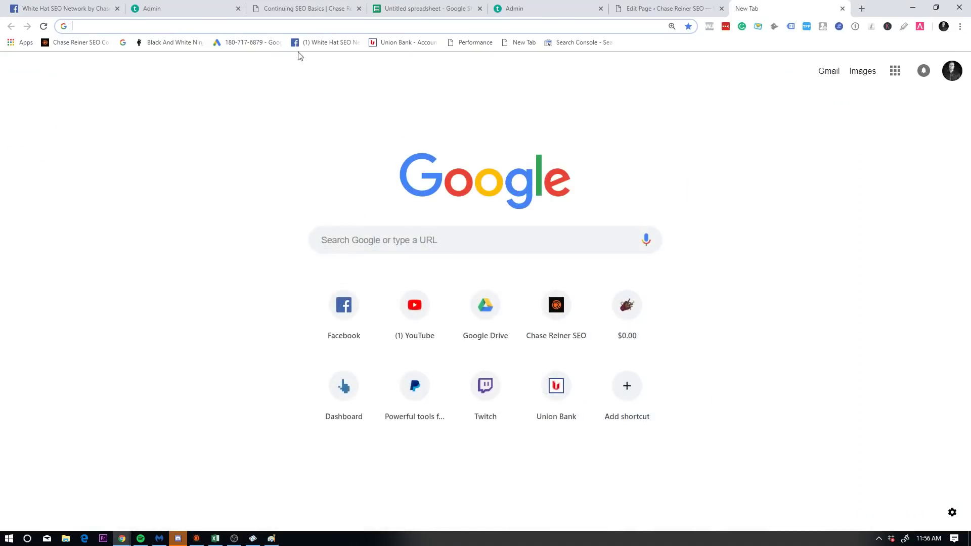
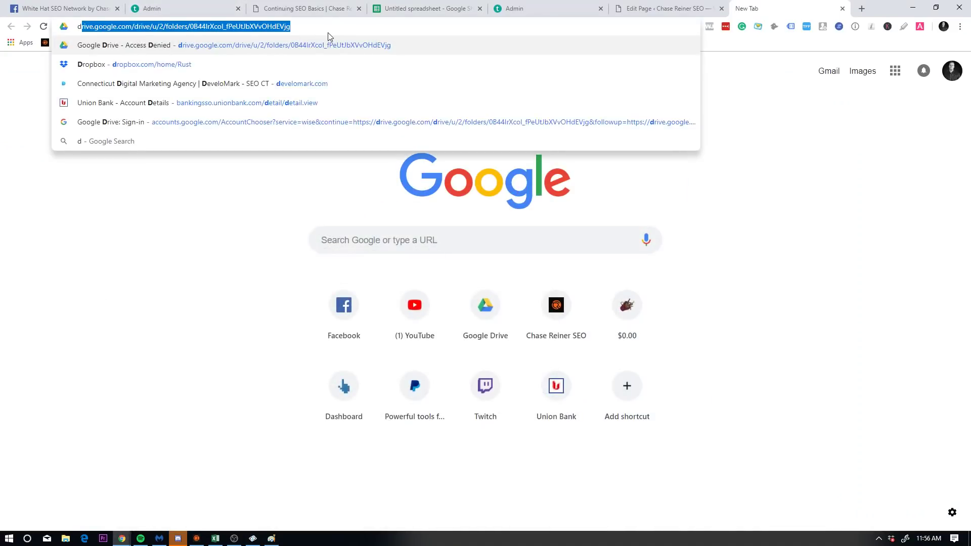
key("Return")
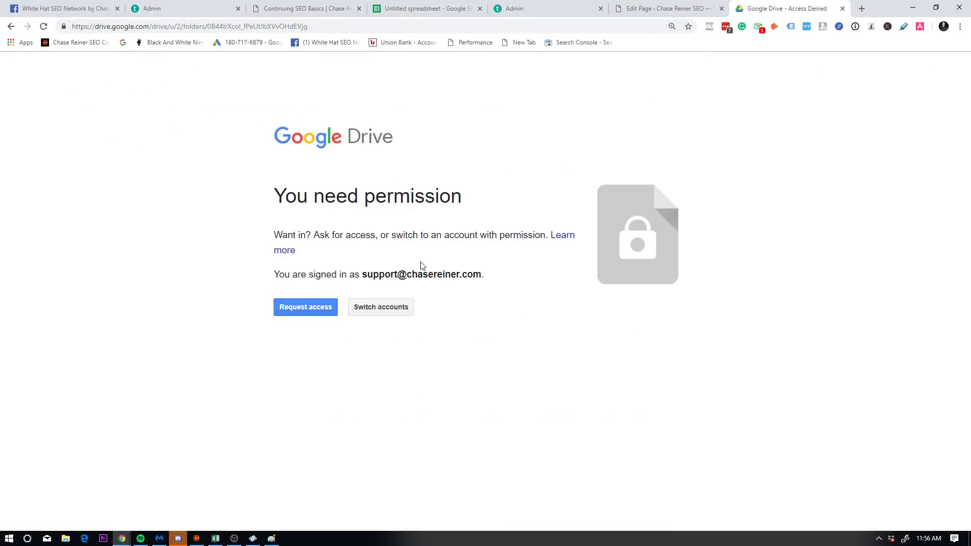
left_click(403, 307)
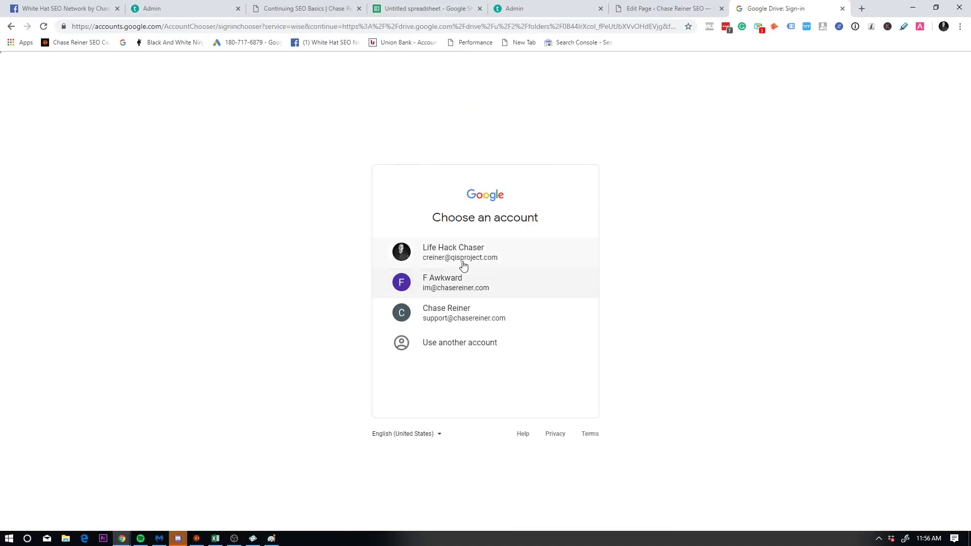
left_click(462, 264)
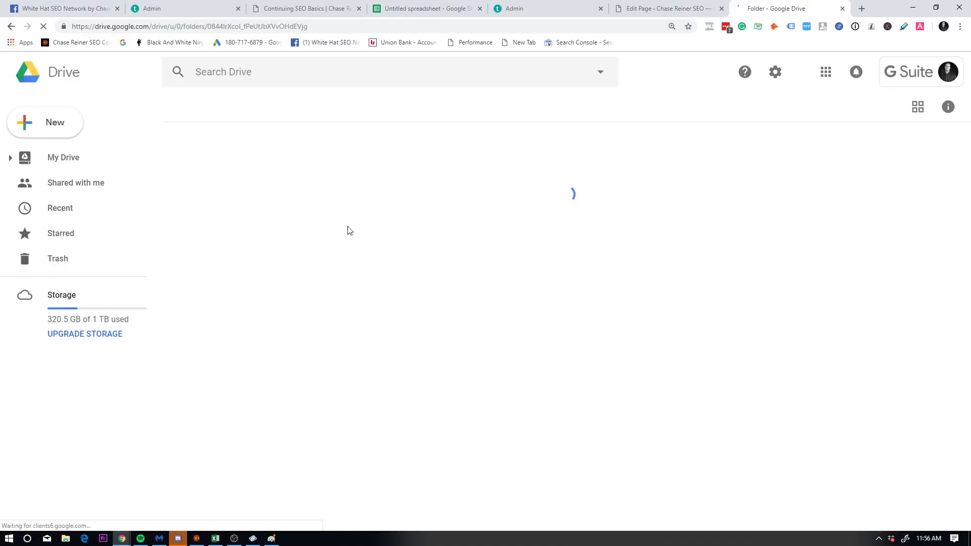
Step: Search My Drive for 'loudegg' and open the Loud Egg SEO Audit spreadsheet
left_click(142, 158)
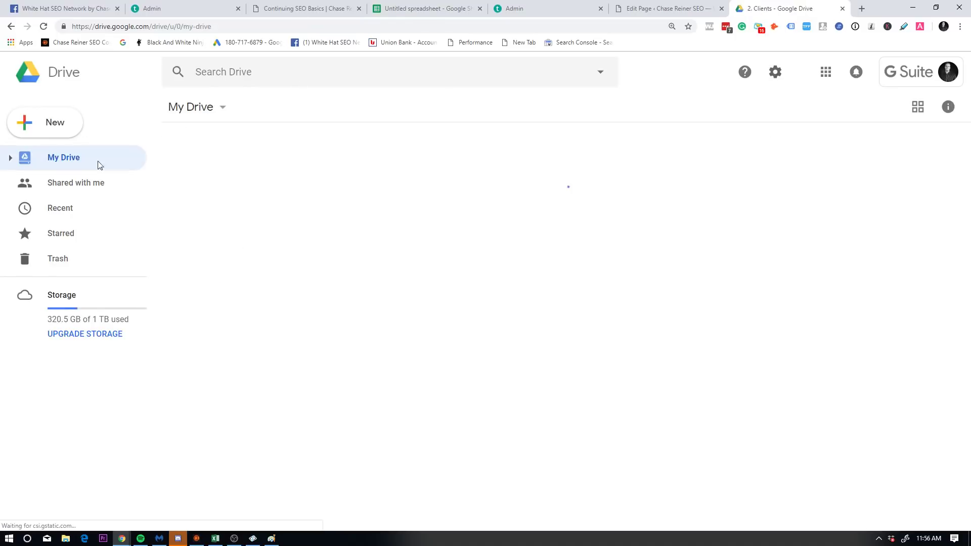
left_click(244, 79)
type("loudegg")
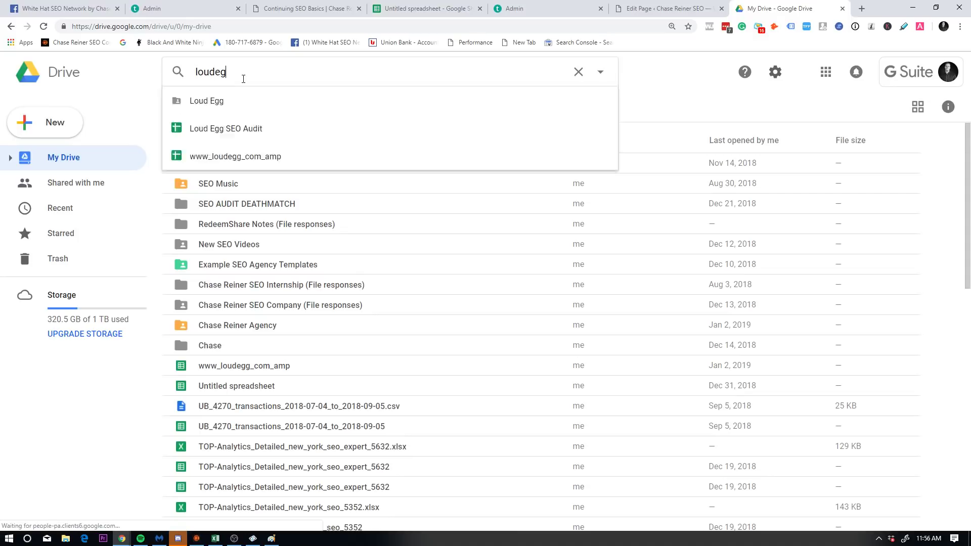
key("Return")
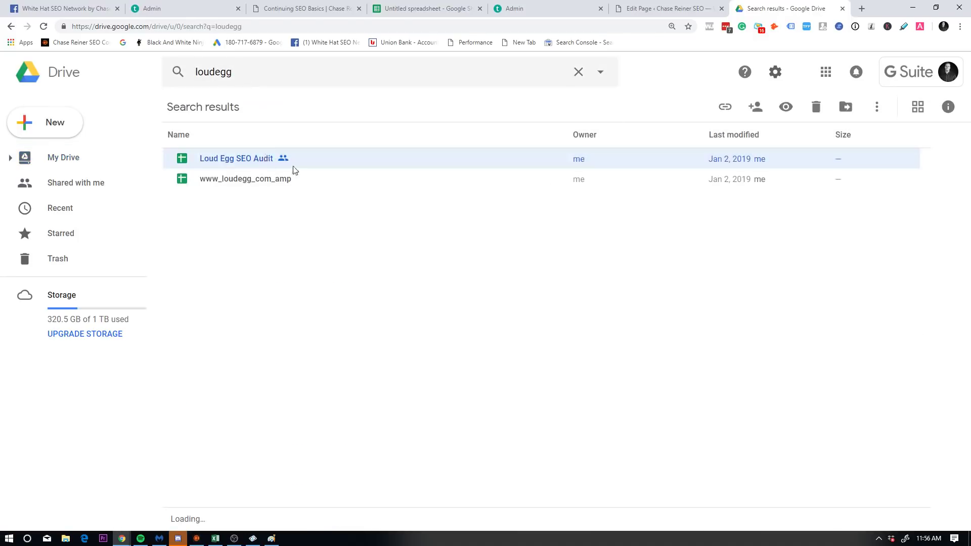
double_click(367, 160)
Step: Close the Drive results tab and open the SEO Roadmap Template sheet, zoomed for reading
left_click(743, 9)
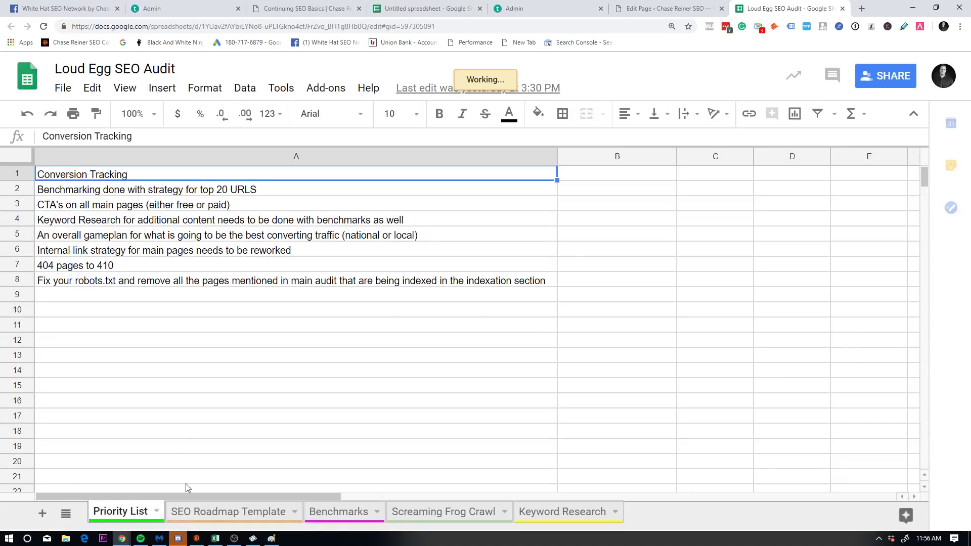
left_click(218, 513)
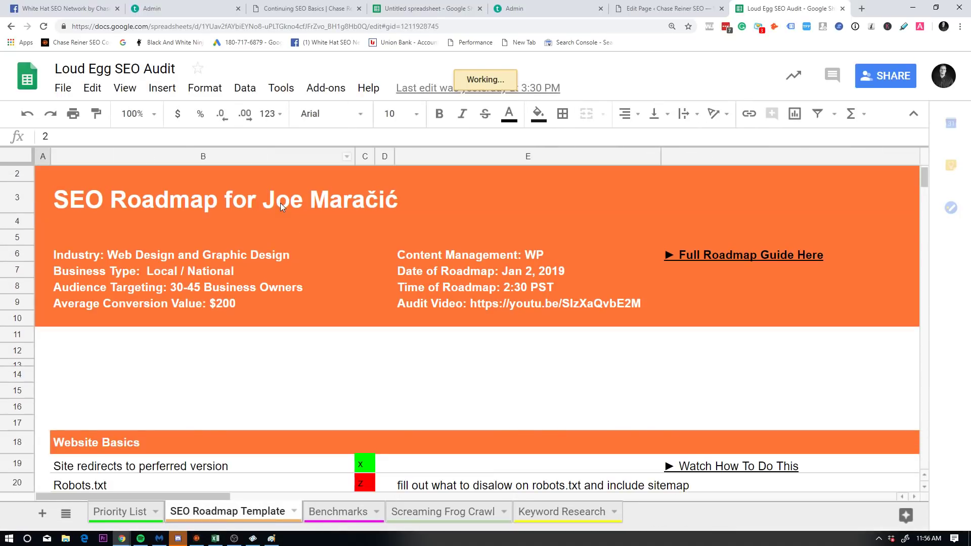
key("ctrl+plus")
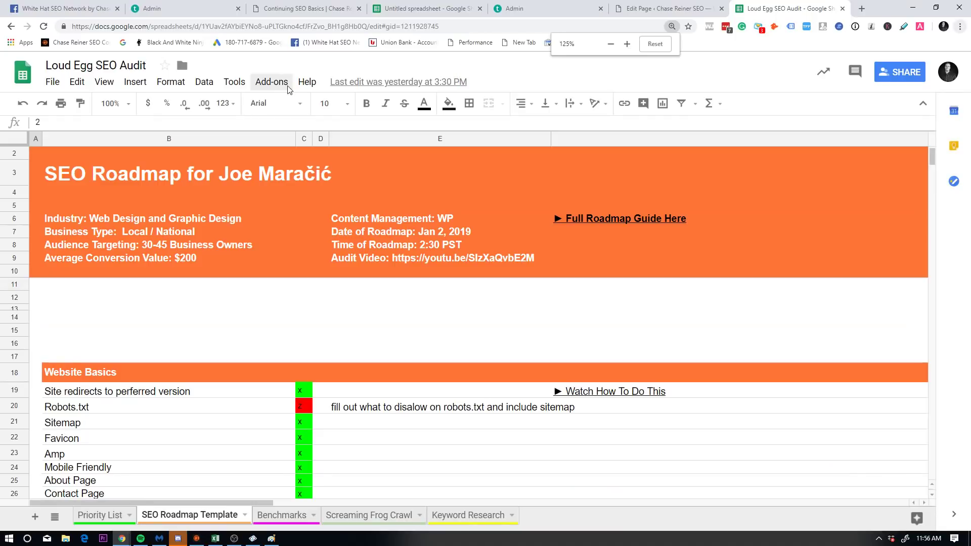
key("ctrl+minus")
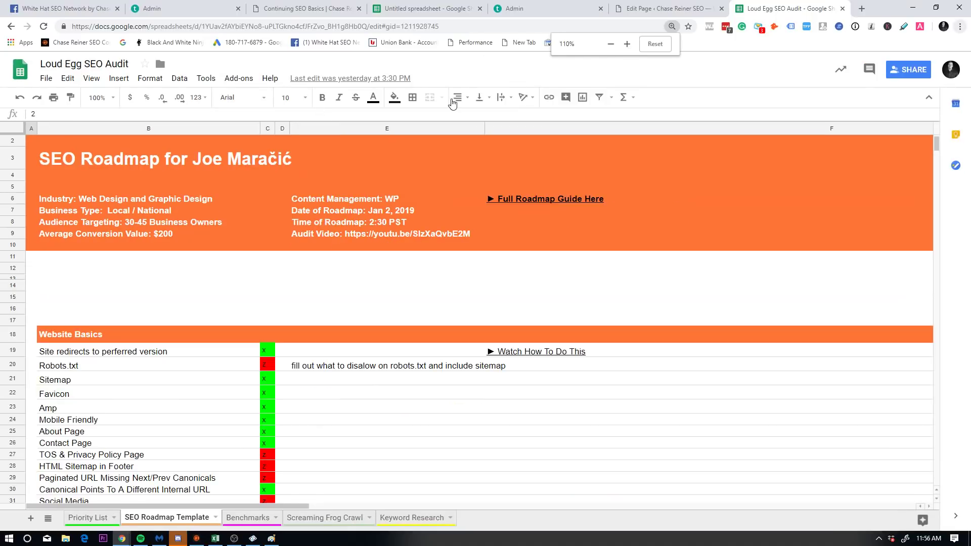
scroll(394, 214, "down", 2)
scroll(394, 214, "down", 10)
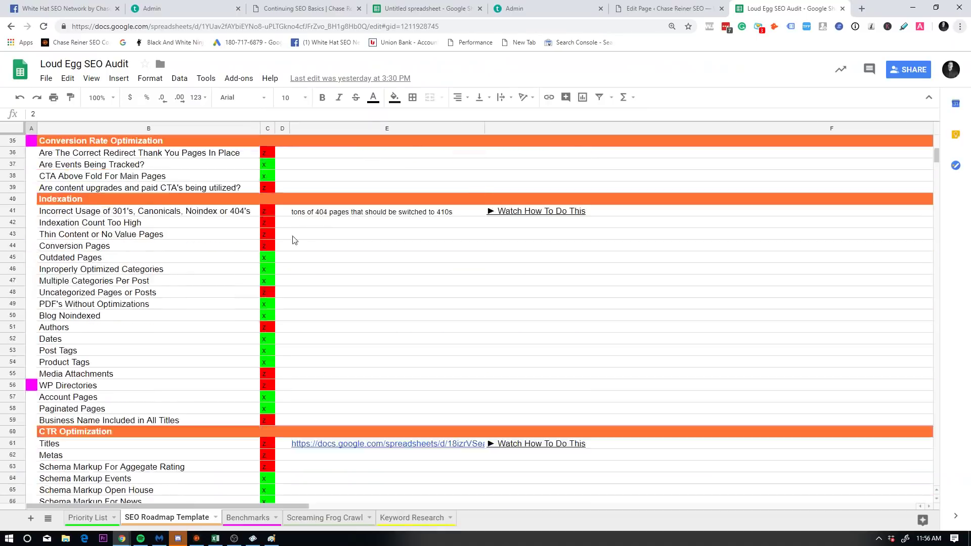
scroll(275, 383, "up", 10)
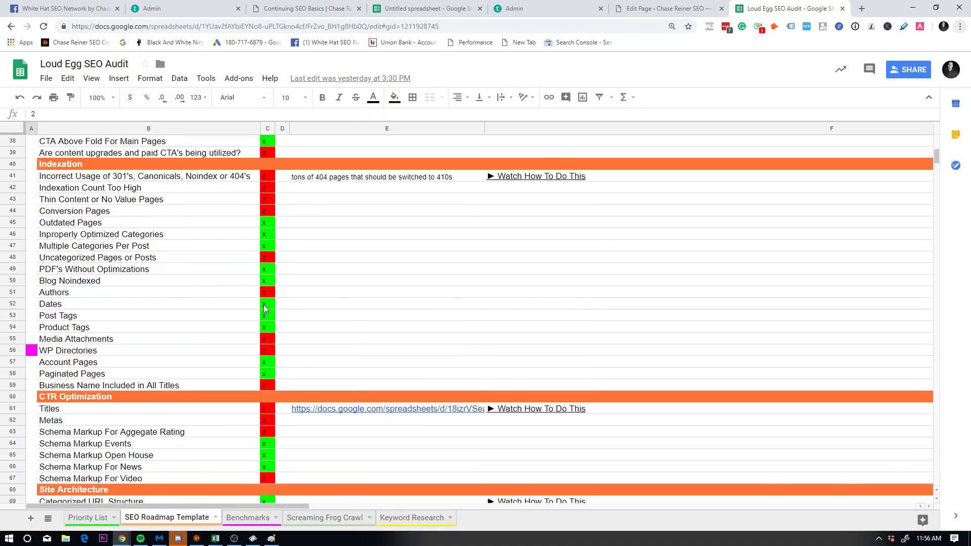
key("ctrl+plus")
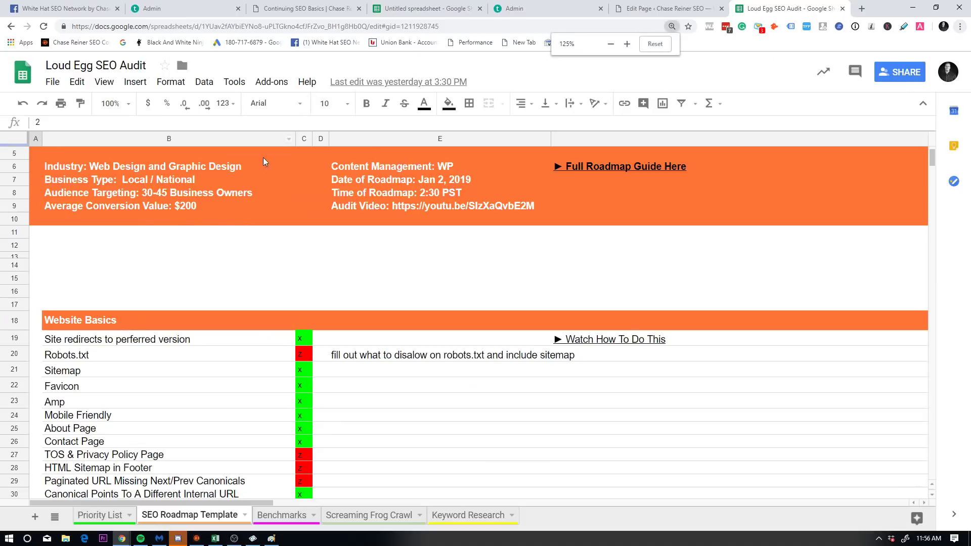
scroll(273, 249, "up", 2)
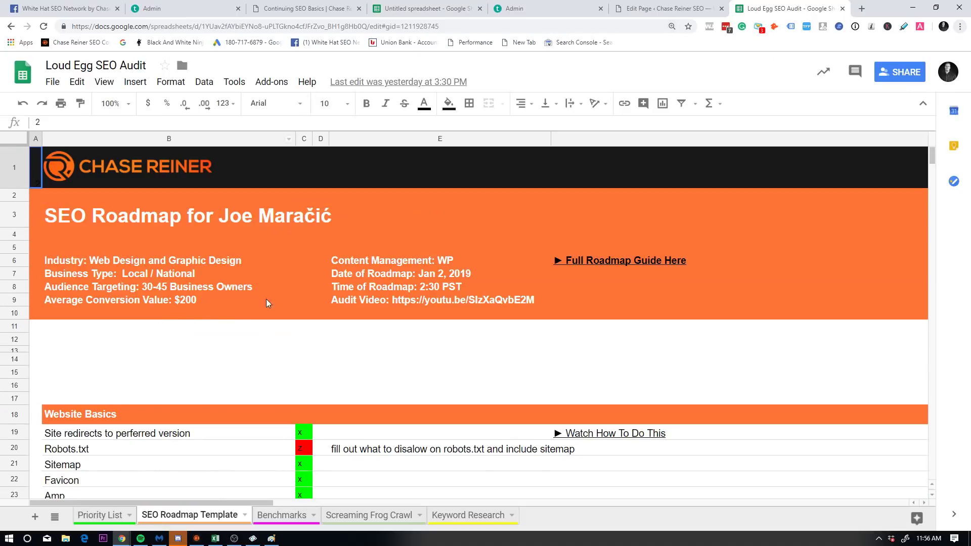
scroll(264, 317, "down", 3)
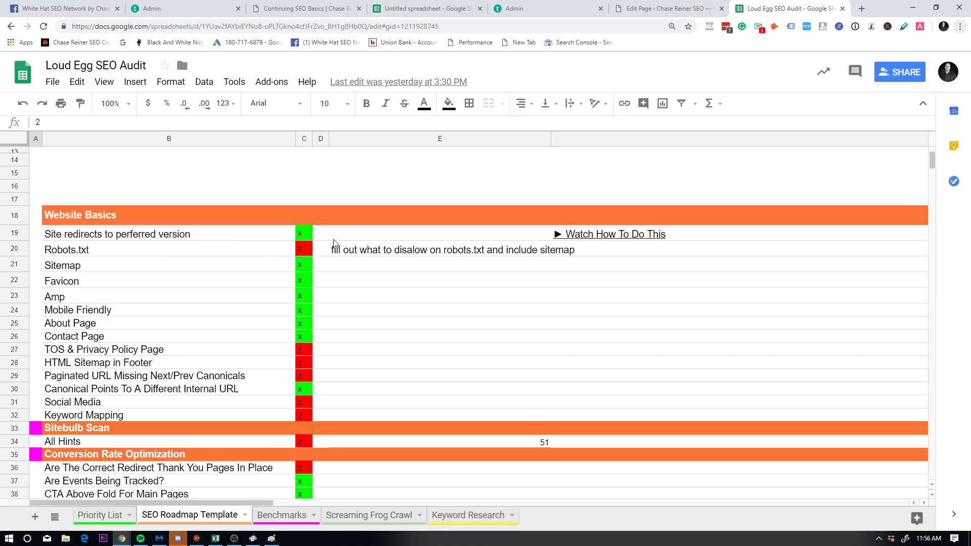
scroll(334, 244, "down", 8)
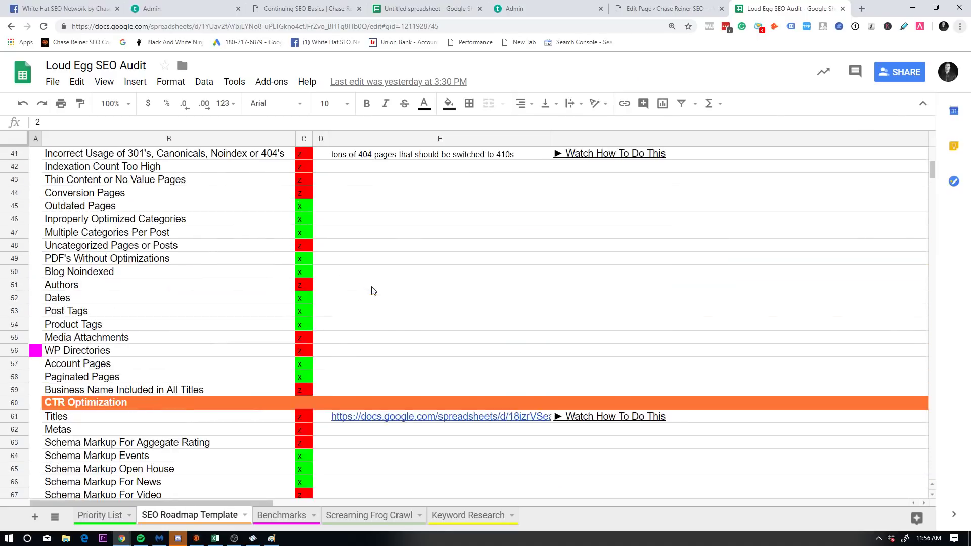
scroll(373, 285, "up", 10)
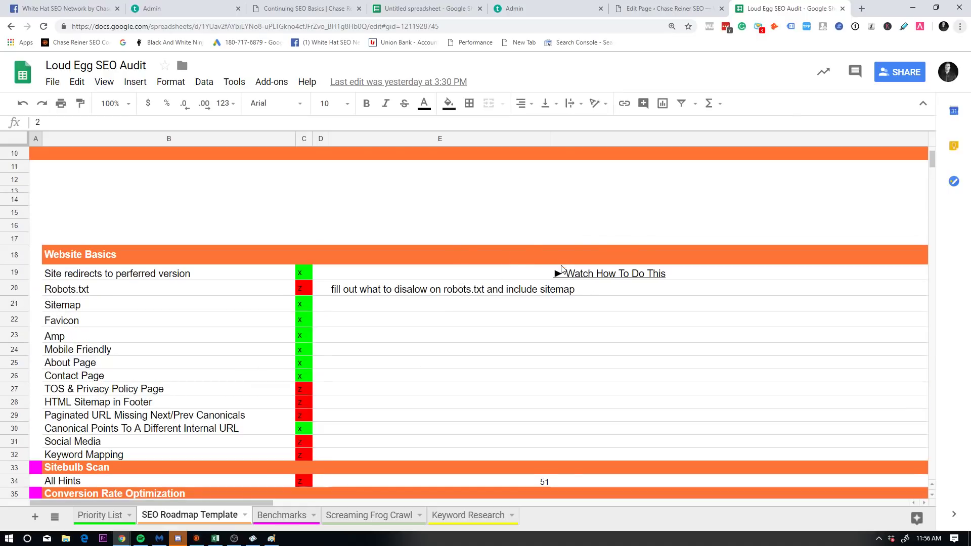
Step: Check the tutorial links beside the redirects and 404 items, then select cell E19
left_click(570, 275)
scroll(599, 298, "down", 6)
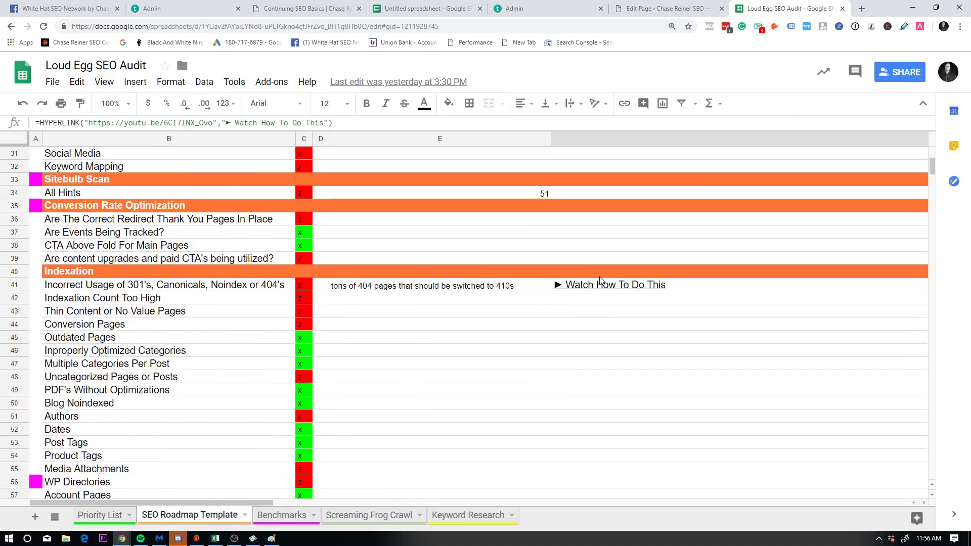
left_click(595, 289)
scroll(232, 245, "down", 2)
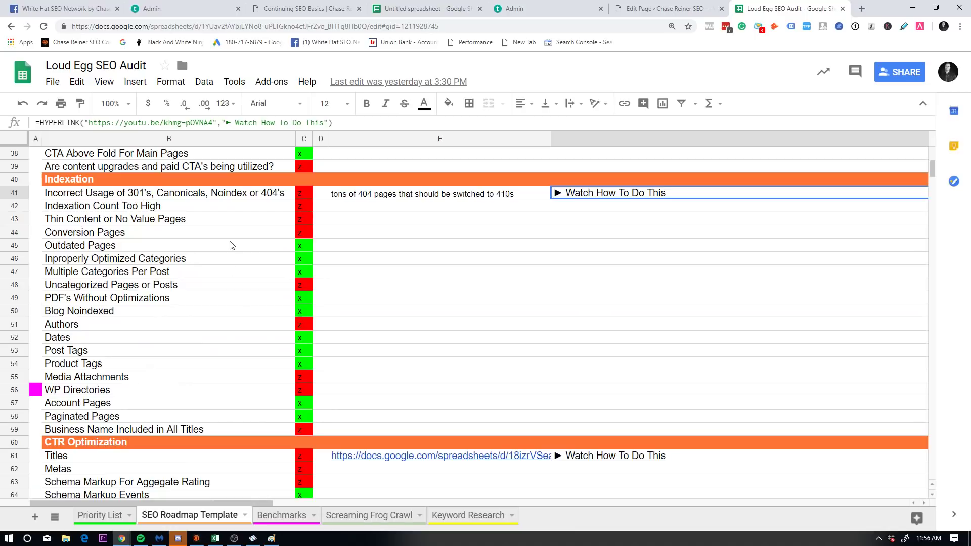
scroll(243, 227, "up", 8)
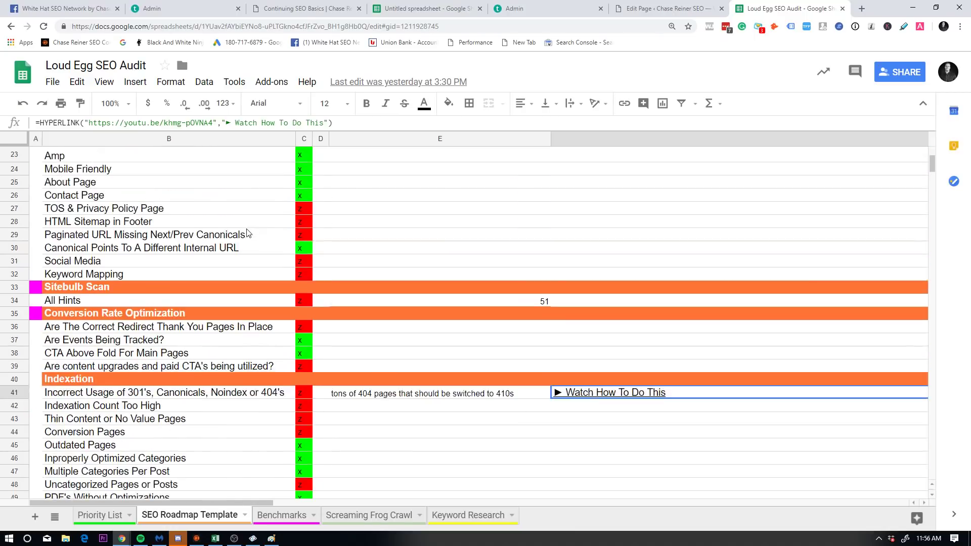
scroll(268, 268, "down", 7)
scroll(274, 273, "down", 6)
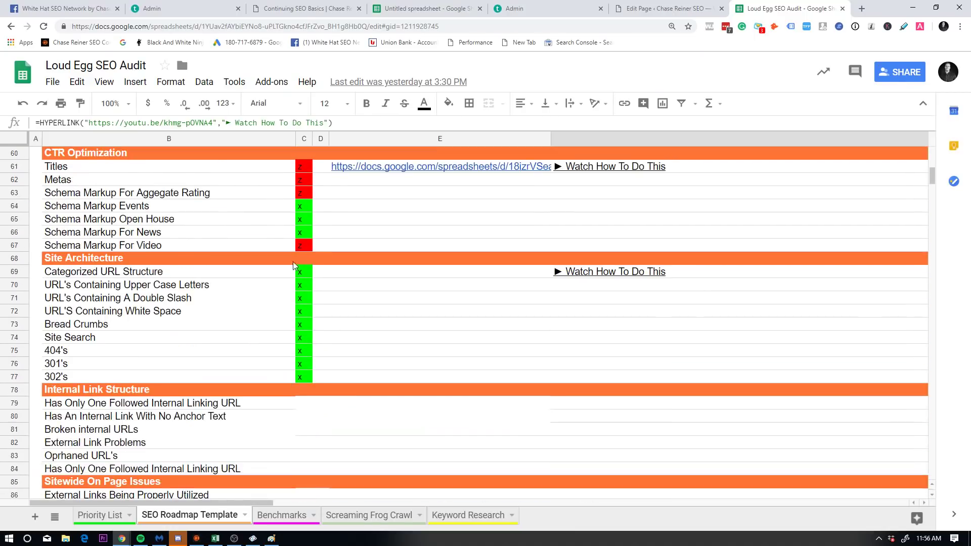
scroll(313, 263, "up", 7)
scroll(359, 281, "up", 5)
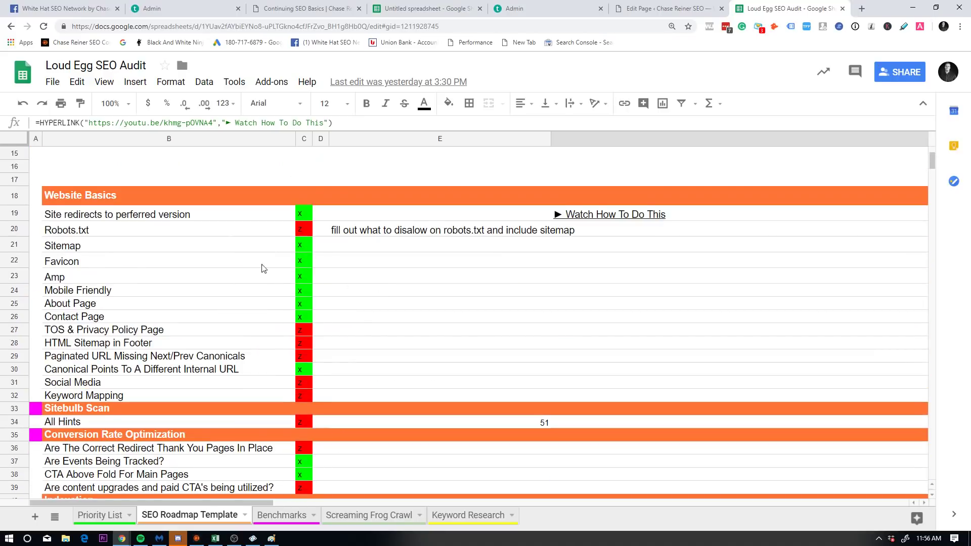
scroll(296, 232, "up", 1)
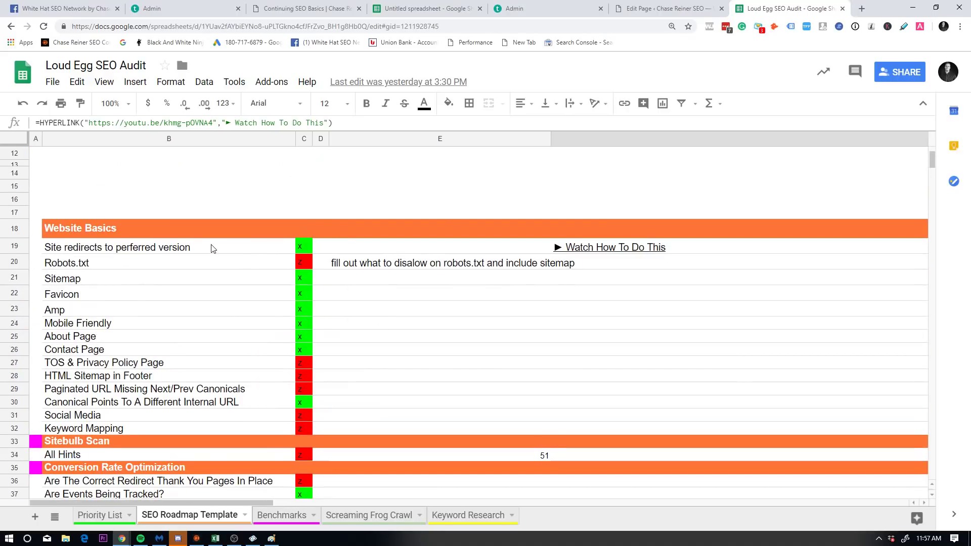
left_click(336, 251)
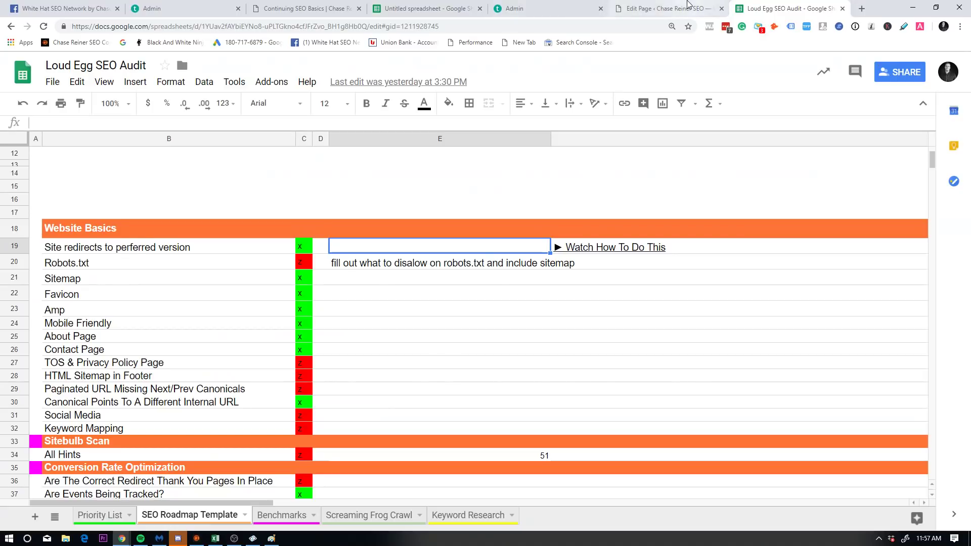
left_click(667, 8)
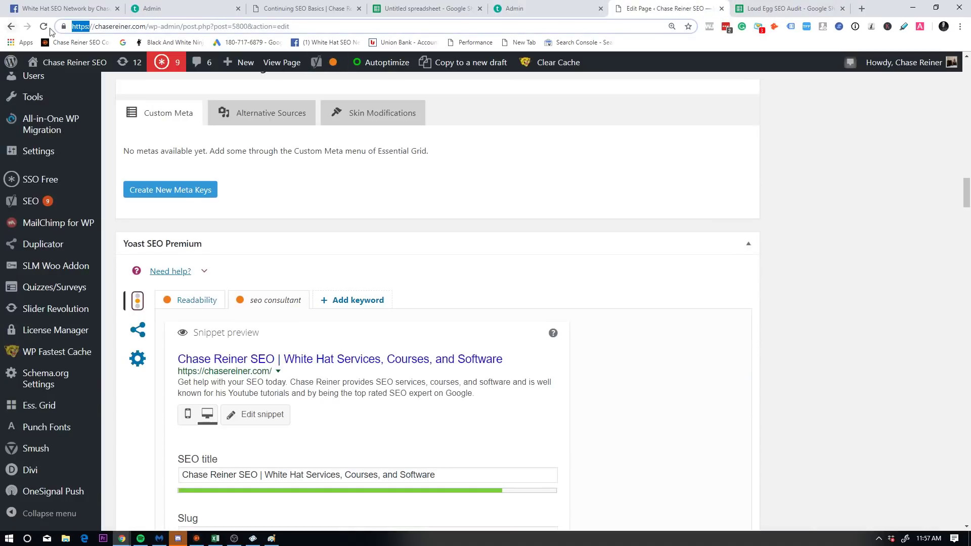
double_click(91, 26)
key("BackSpace")
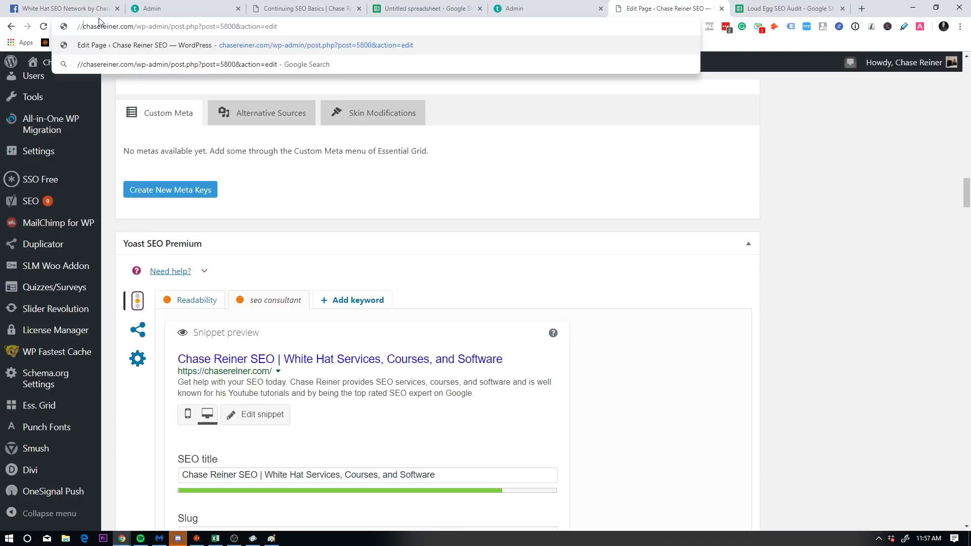
key("Return")
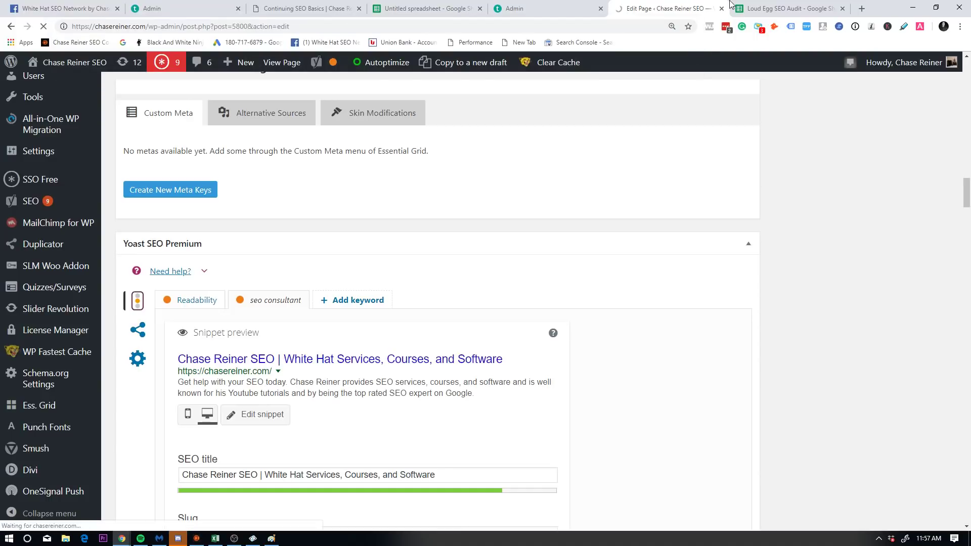
left_click(774, 9)
left_click(306, 247)
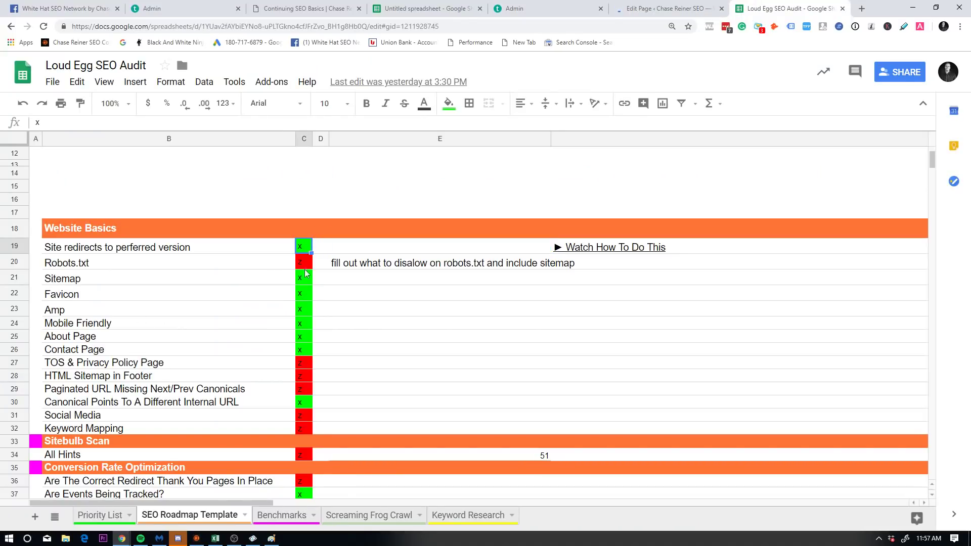
left_click(323, 294)
left_click(305, 264)
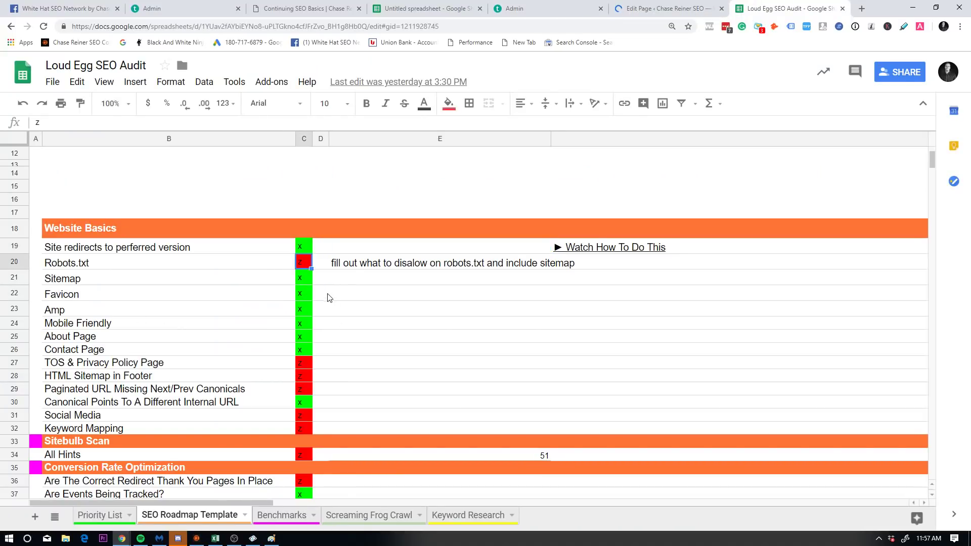
left_click(343, 315)
left_click(305, 138)
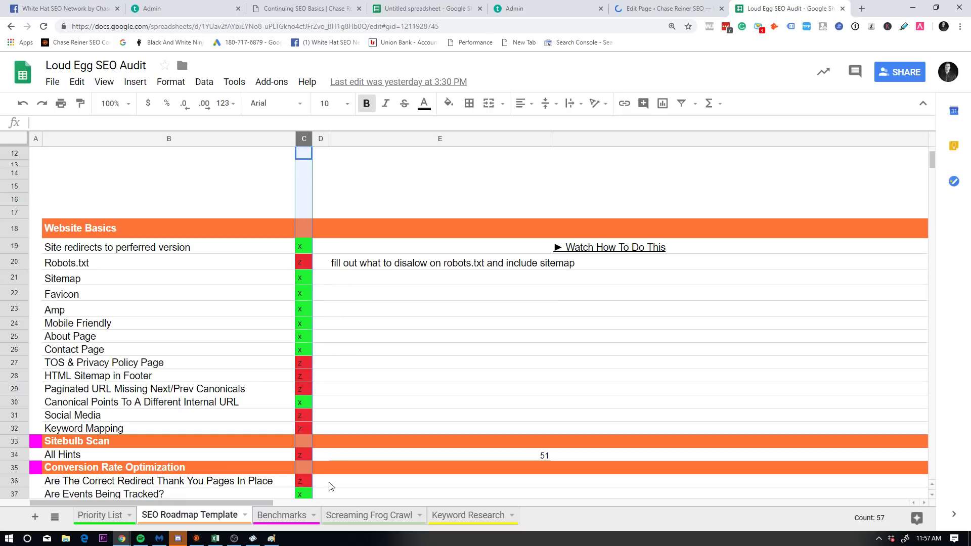
scroll(317, 395, "down", 3)
left_click(304, 255)
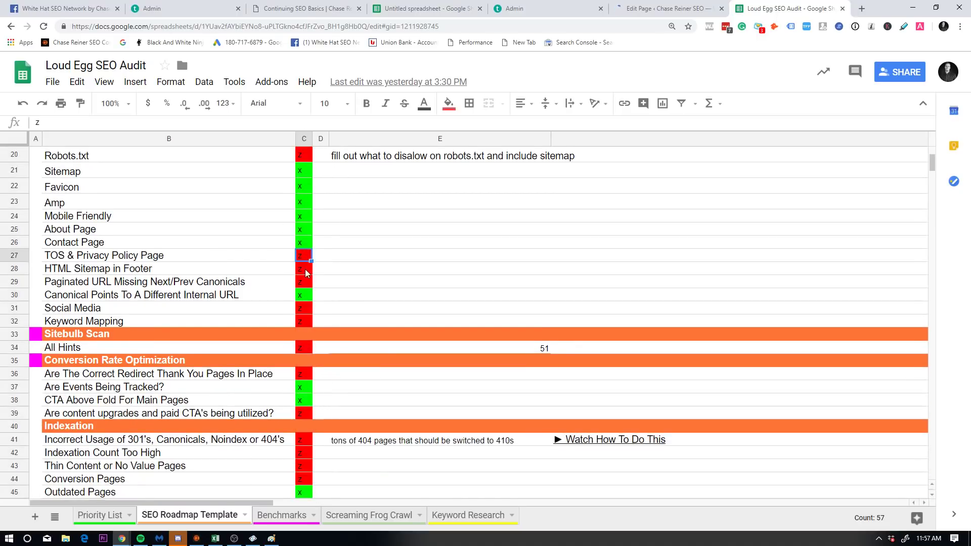
left_click(303, 269)
left_click(304, 295)
left_click(304, 282)
scroll(354, 245, "up", 2)
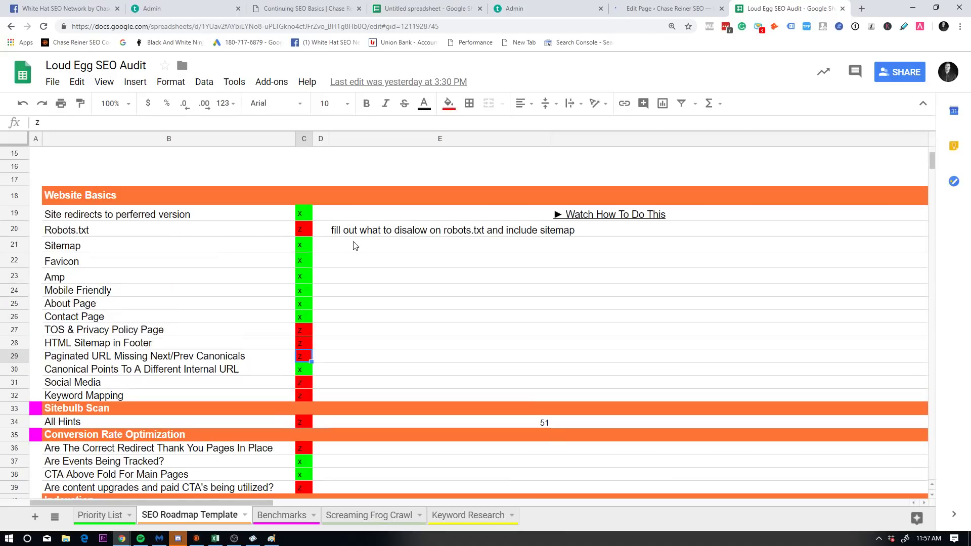
left_click(315, 230)
left_click(321, 303)
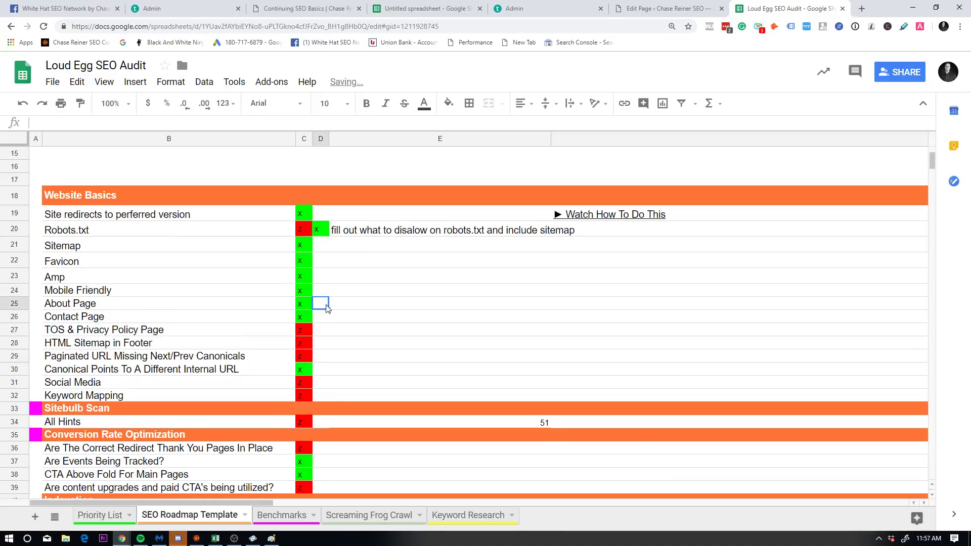
left_click(321, 334)
type("x")
key("Return")
type("x")
left_click(322, 361)
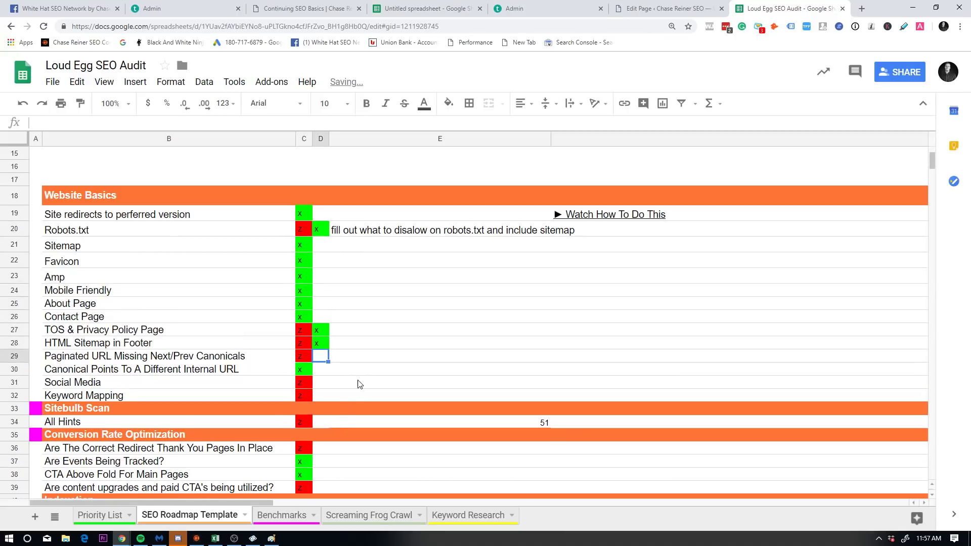
key("ctrl+z")
key("ctrl+z")
key("ctrl+z")
left_click(361, 374)
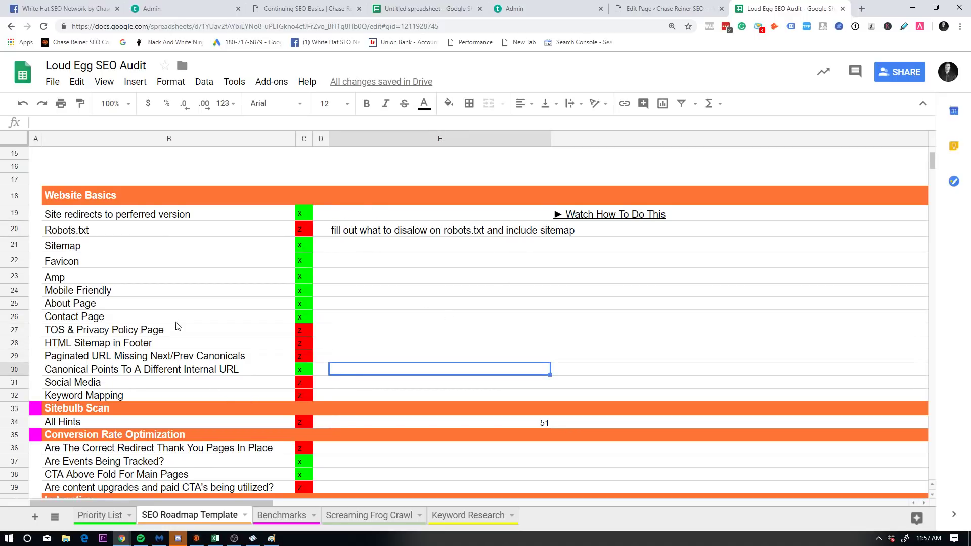
scroll(196, 243, "down", 6)
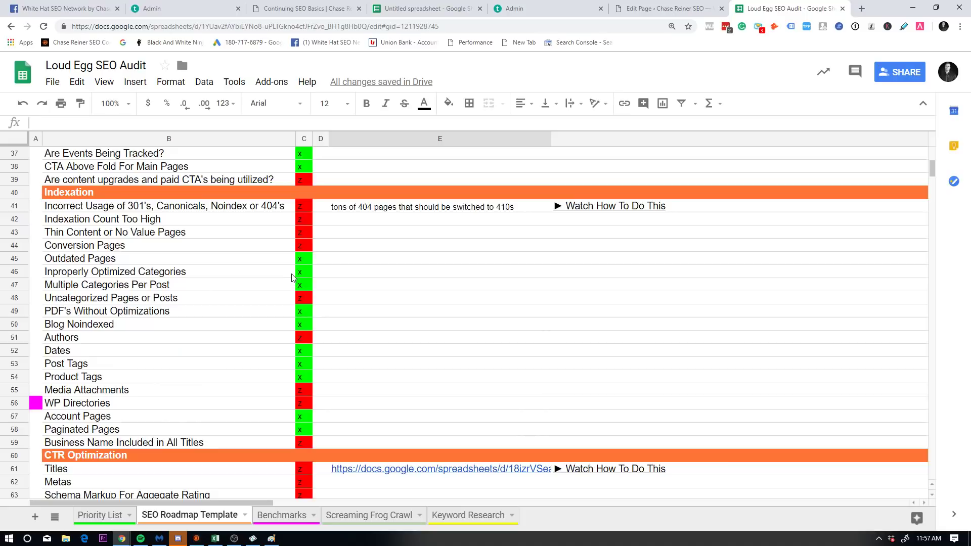
scroll(303, 237, "up", 10)
Step: Duplicate the SEO Roadmap Template sheet
left_click(305, 142)
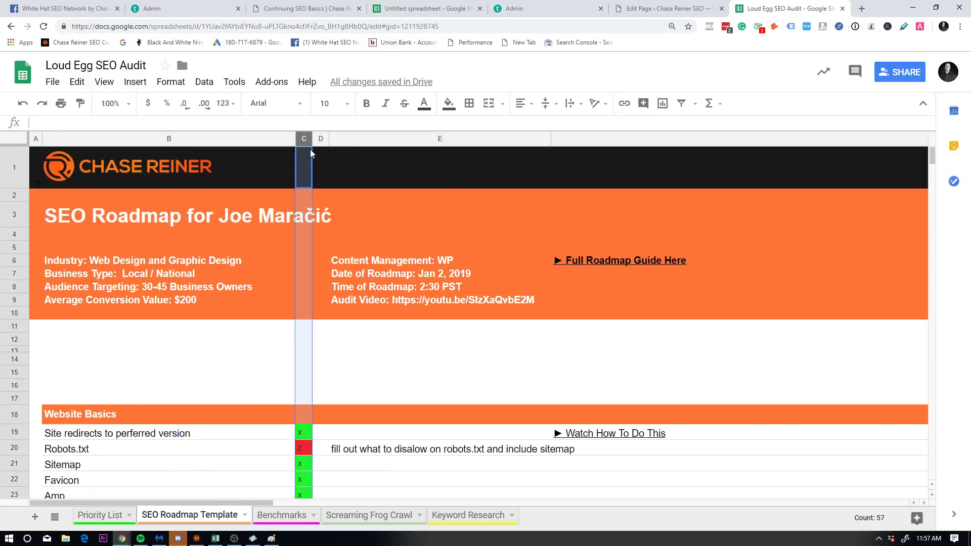
right_click(309, 144)
right_click(204, 515)
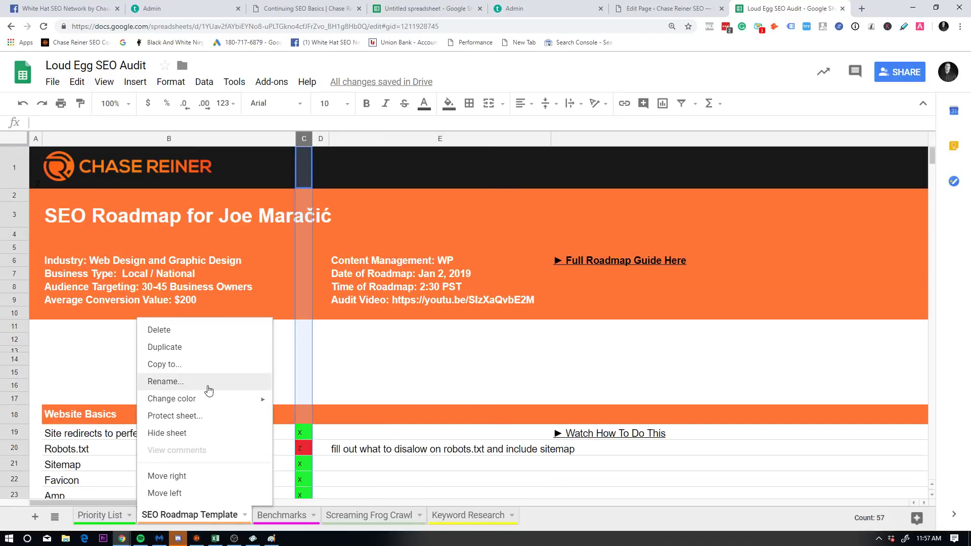
key("Return")
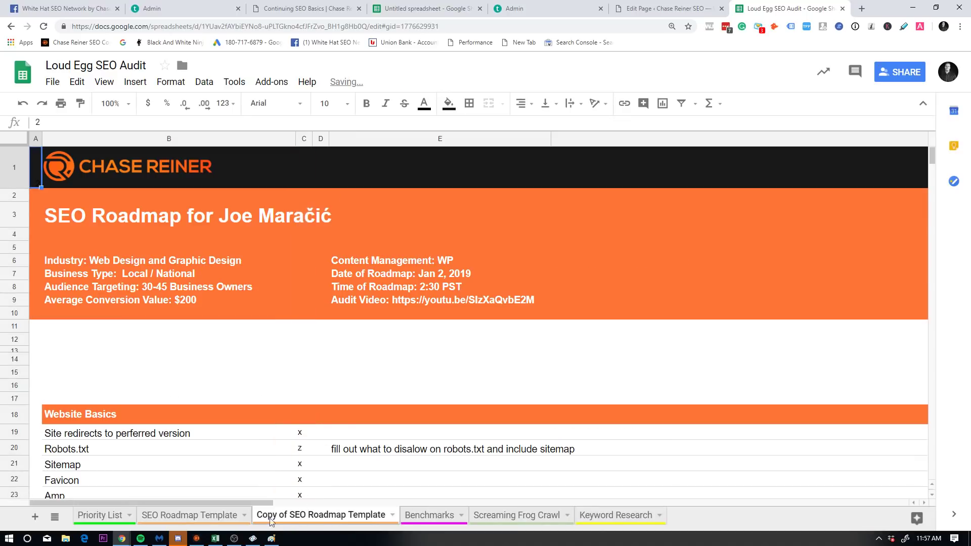
Step: Sort the copy Z to A by status column C and delete the logo image
left_click(304, 142)
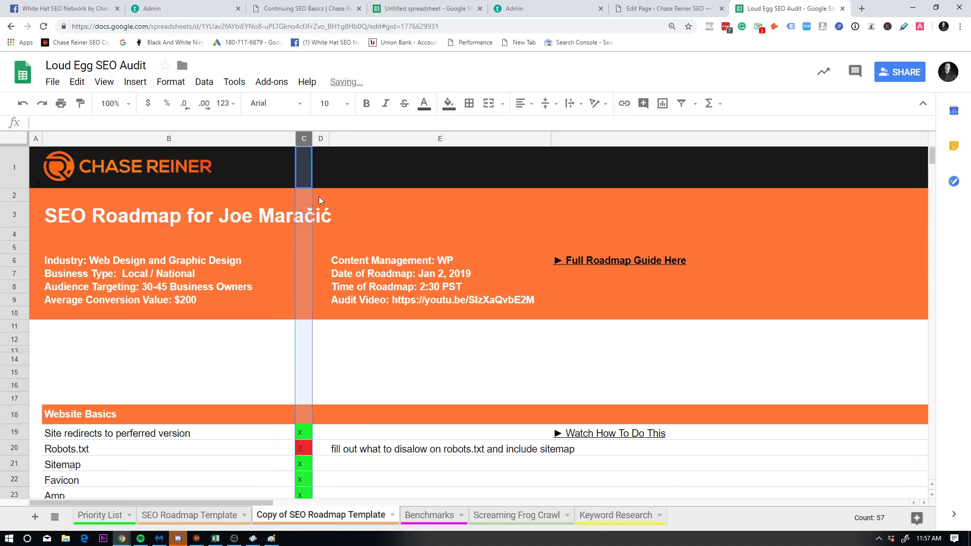
right_click(306, 134)
left_click(381, 397)
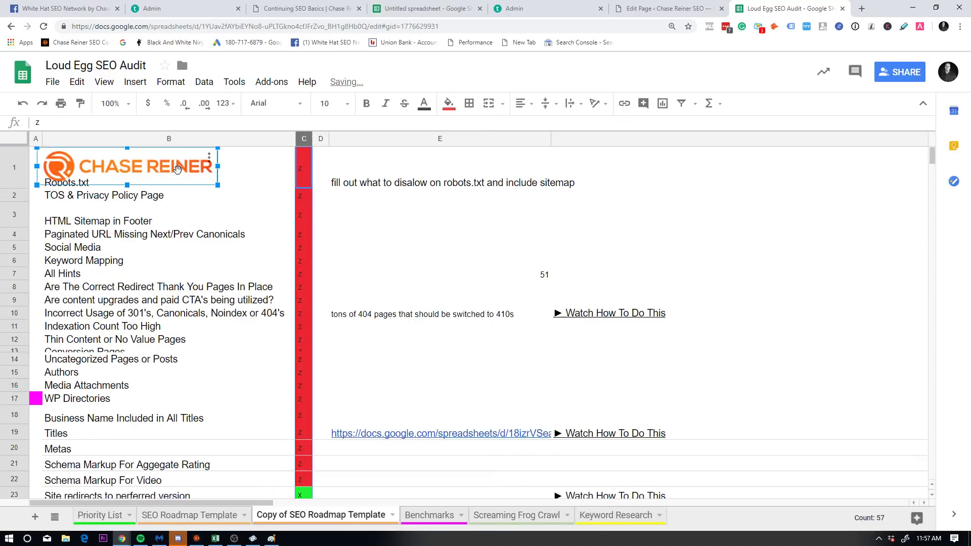
key("Delete")
Step: Make row 13 taller so the Conversion Pages item shows fully
left_click(197, 303)
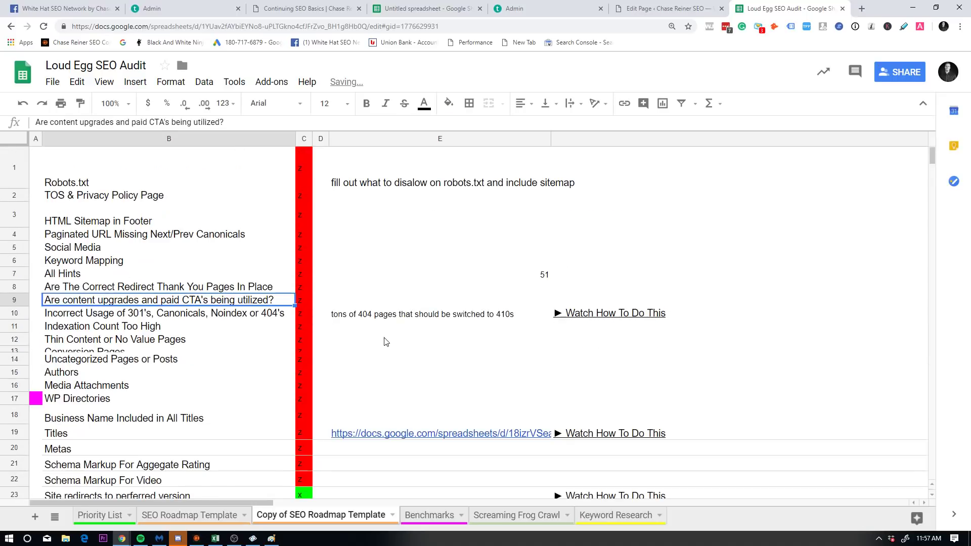
left_click(321, 494)
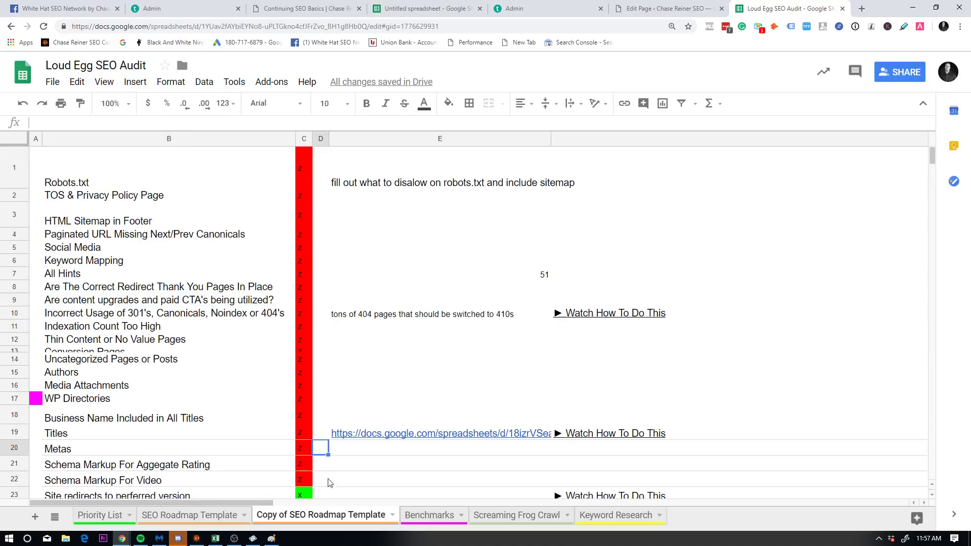
scroll(296, 233, "down", 3)
scroll(63, 364, "up", 3)
left_click_drag(17, 356, 16, 350)
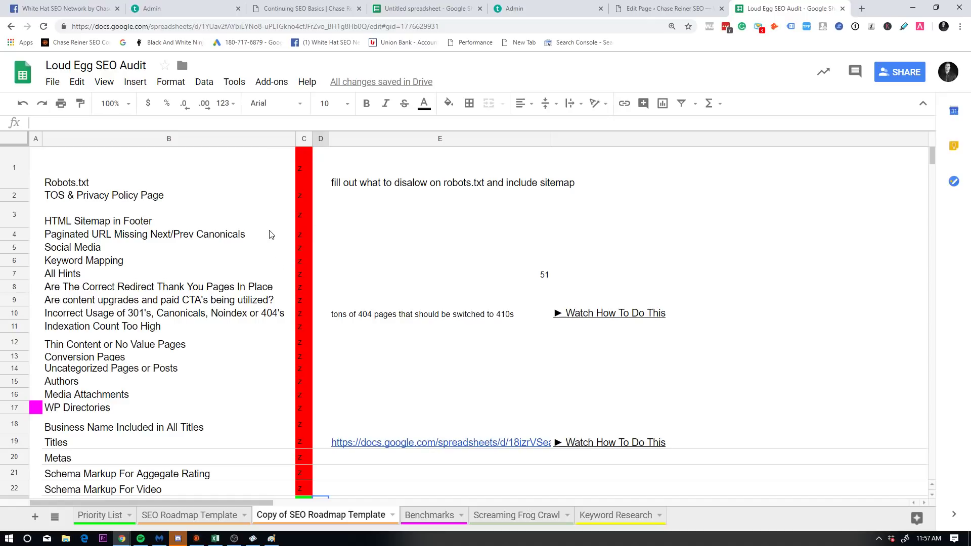
Step: Review the failed items from Robots.txt through redirect thank-you pages in column B
left_click(83, 165)
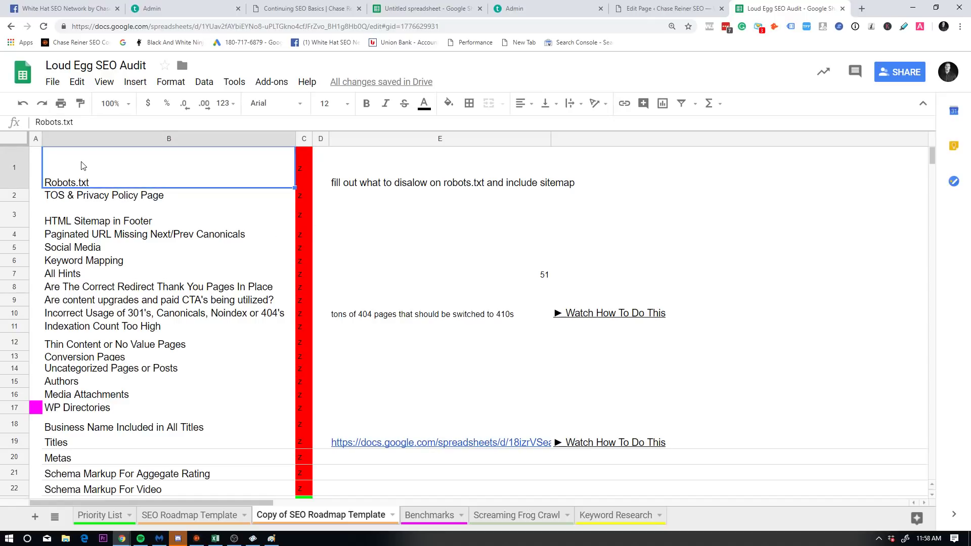
left_click(182, 195)
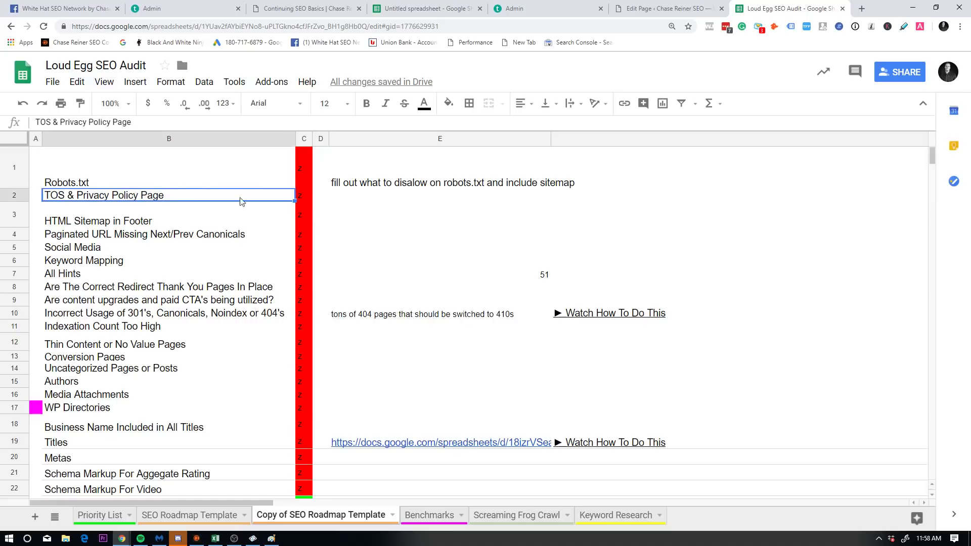
left_click(352, 196)
left_click(197, 235)
left_click(184, 261)
left_click(355, 249)
left_click(237, 273)
left_click(219, 288)
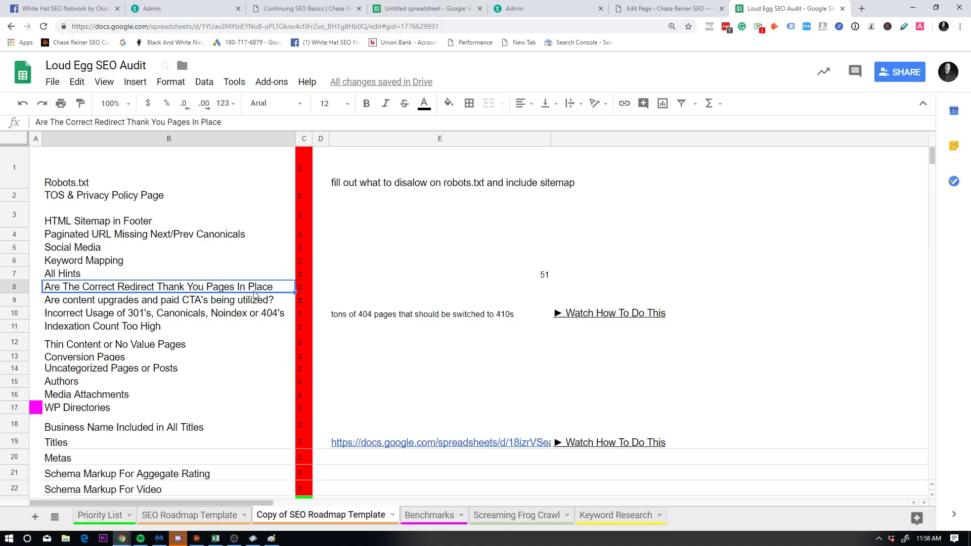
Step: Review the incorrect 301s, Thin Content, Uncategorized Pages and Conversion Pages items
left_click(213, 314)
left_click(206, 344)
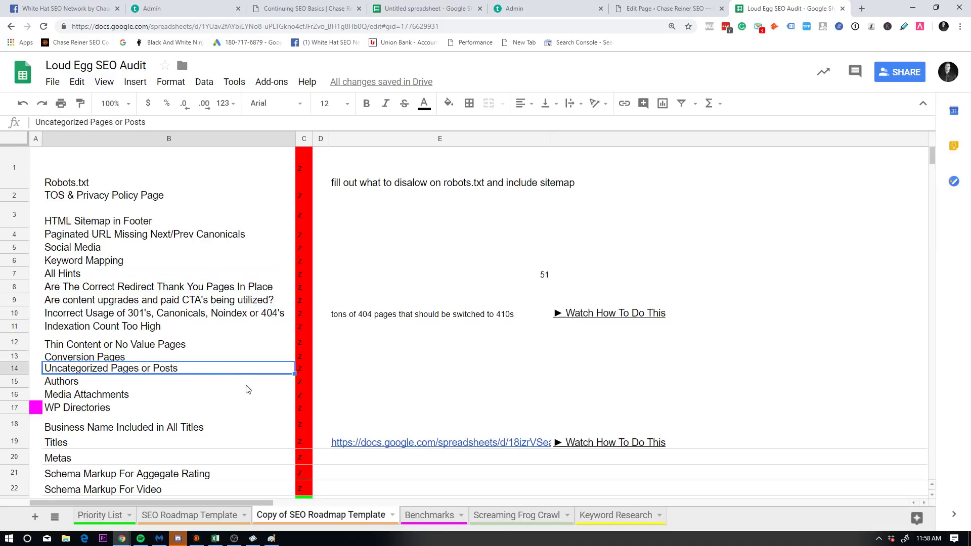
left_click(218, 368)
scroll(202, 375, "down", 2)
scroll(131, 298, "up", 1)
left_click(131, 302)
left_click(146, 291)
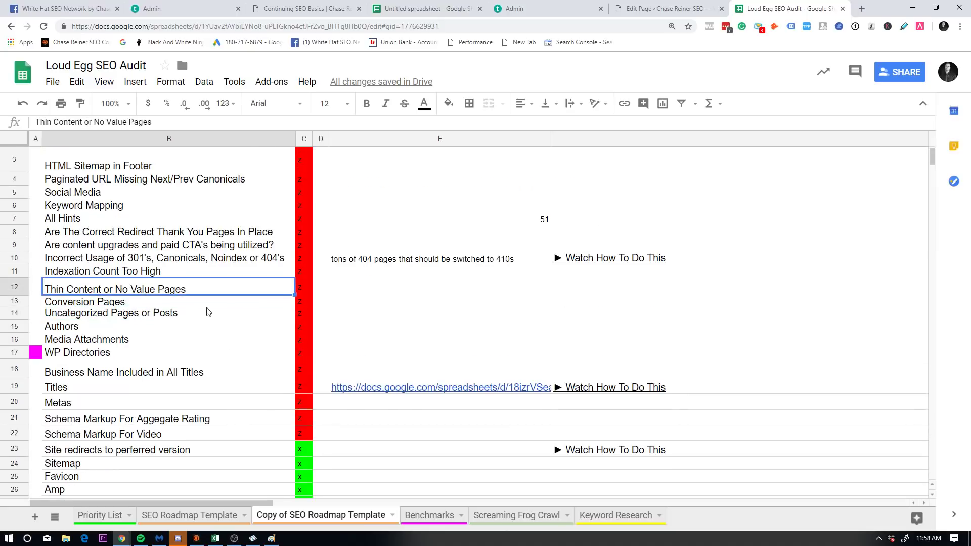
left_click_drag(386, 311, 386, 304)
scroll(307, 422, "down", 2)
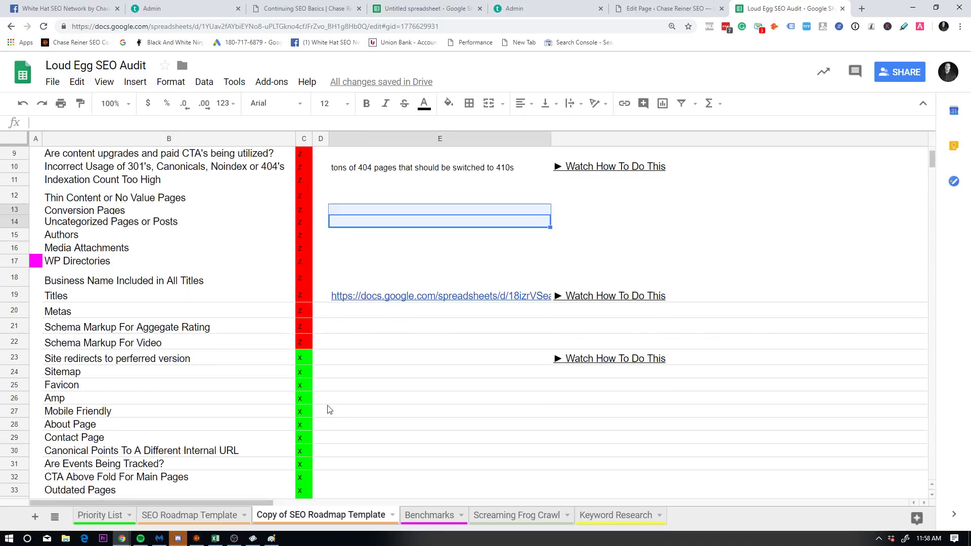
scroll(157, 467, "up", 4)
Step: Switch to the Priority List sheet and look over its priority items
left_click(119, 515)
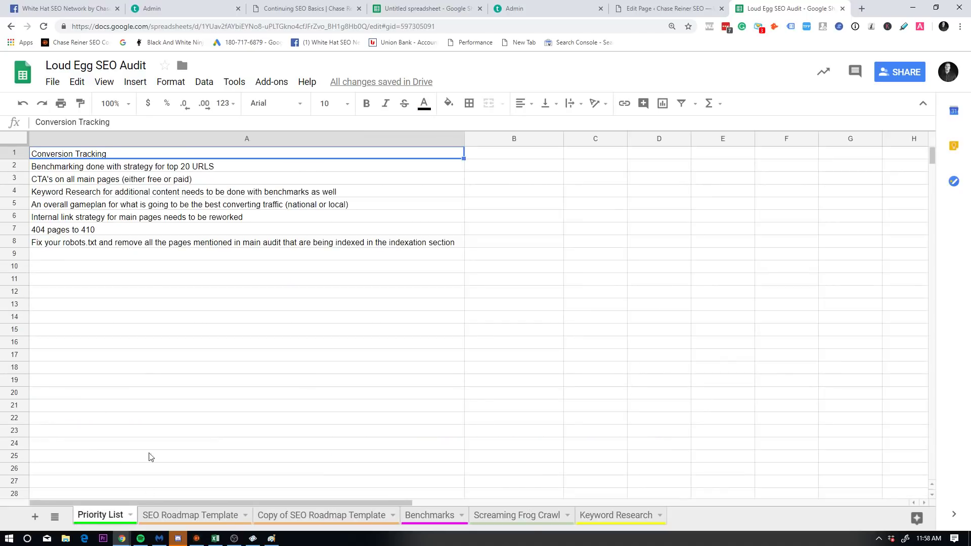
left_click_drag(149, 344, 160, 152)
left_click_drag(258, 405, 254, 162)
left_click(276, 344)
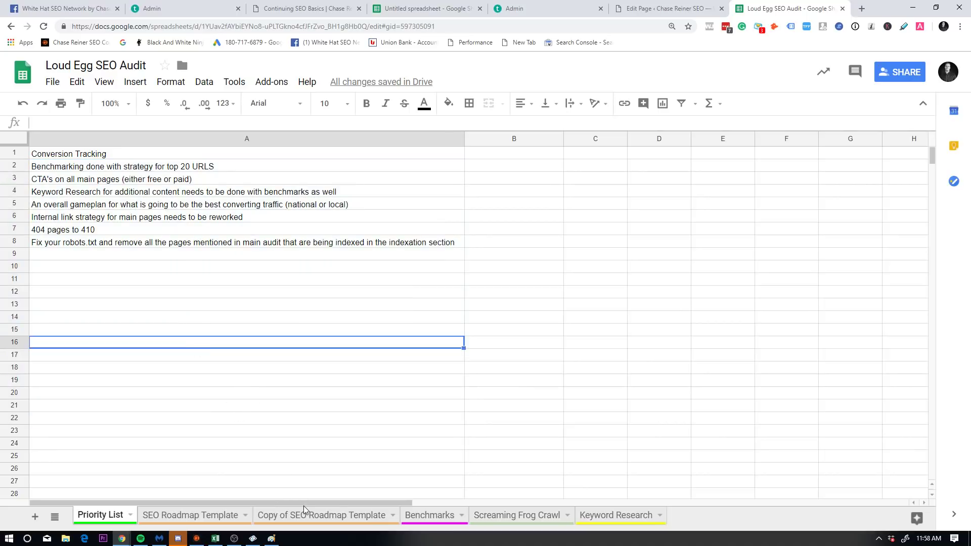
Step: Switch to the Copy of SEO Roadmap Template sheet and select status column C
left_click(306, 515)
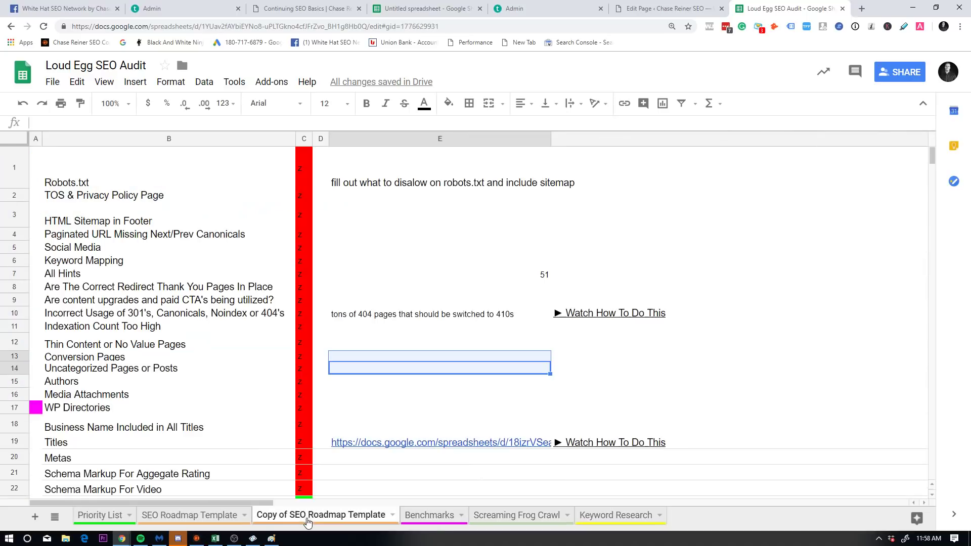
left_click(304, 139)
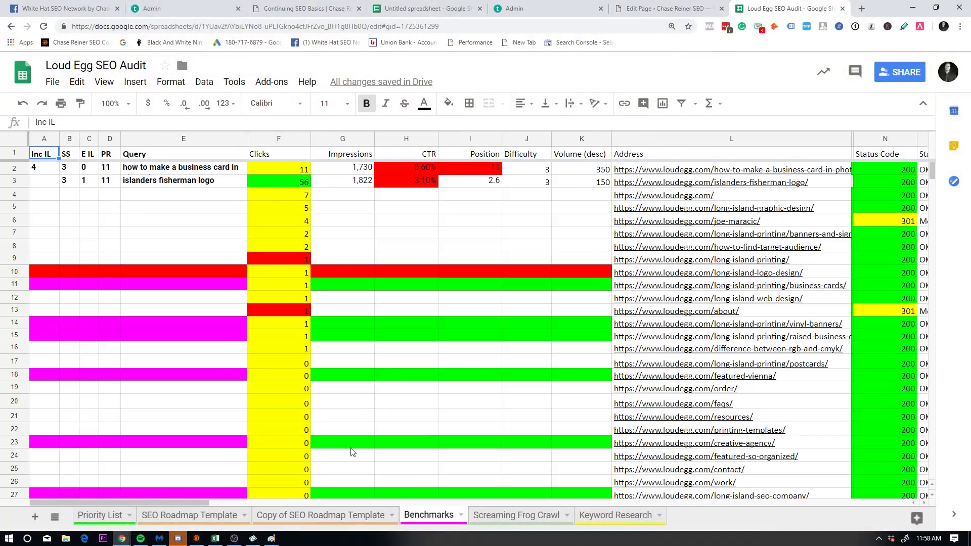
left_click_drag(191, 505, 167, 469)
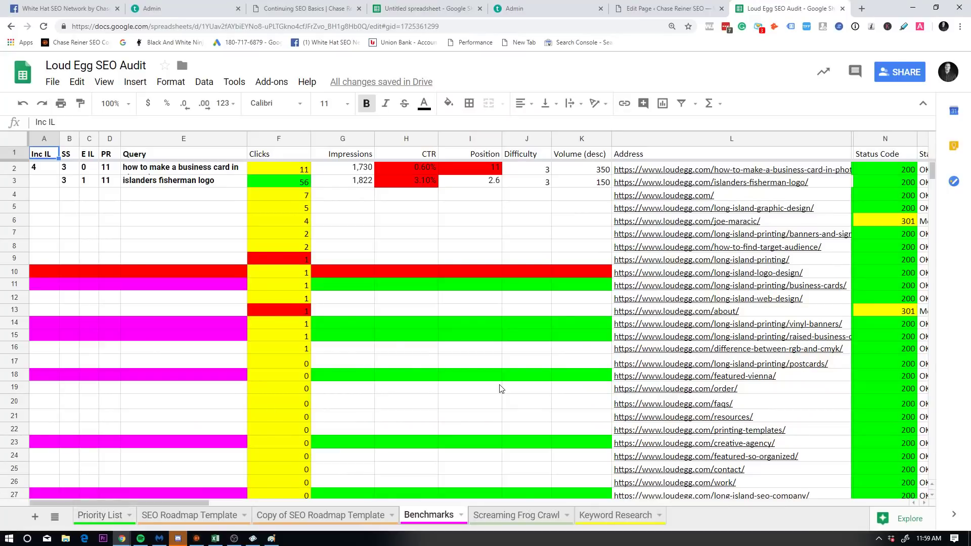
Step: Switch to the SEO Roadmap Template sheet and scroll through its Website Basics checklist
left_click(150, 511)
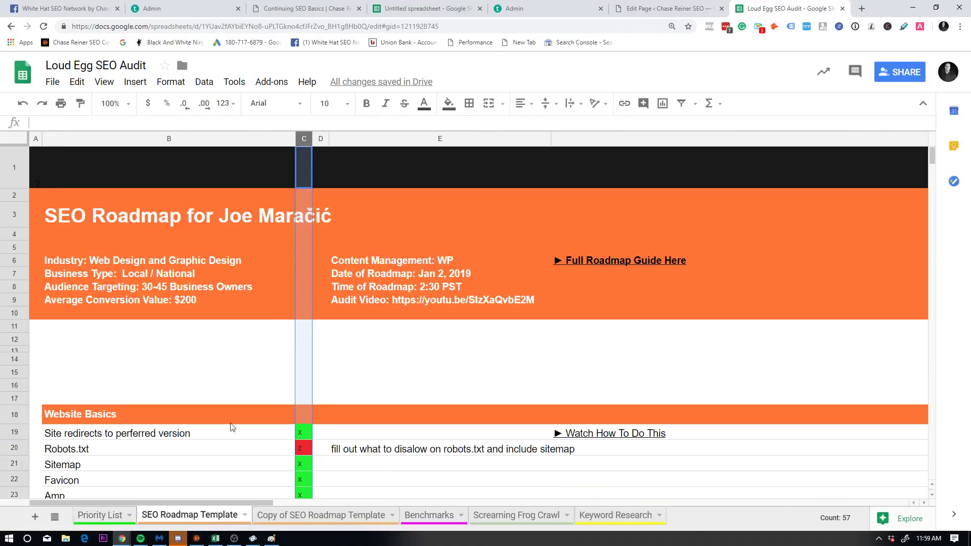
scroll(388, 438, "down", 10)
scroll(388, 438, "up", 6)
scroll(221, 274, "up", 1)
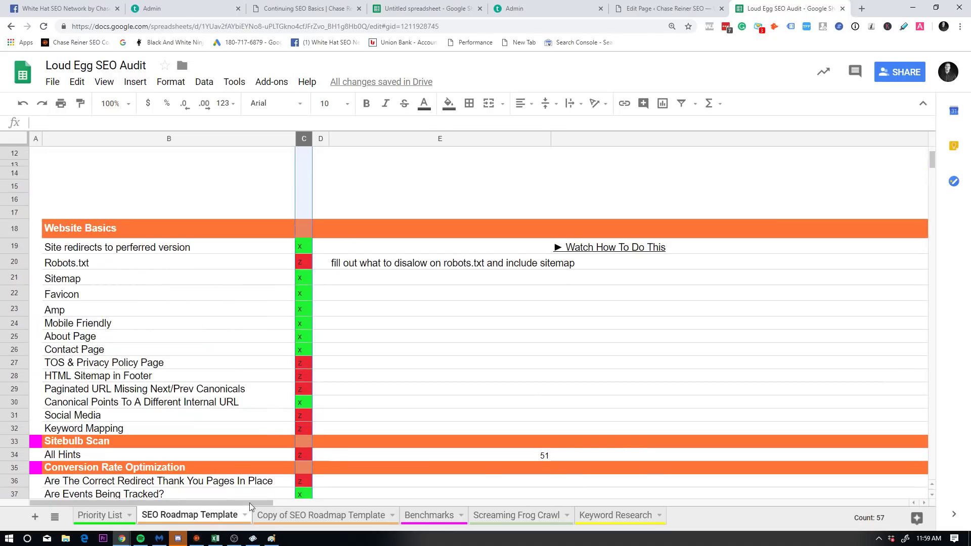
Step: Start a program search for 'scre', then dismiss it and return to the roadmap
left_click(19, 540)
type("scre")
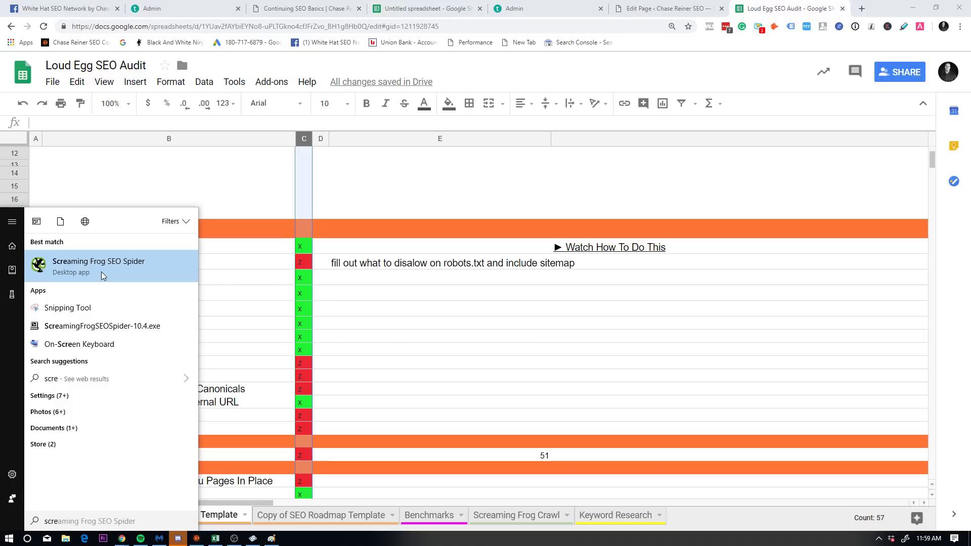
left_click(426, 299)
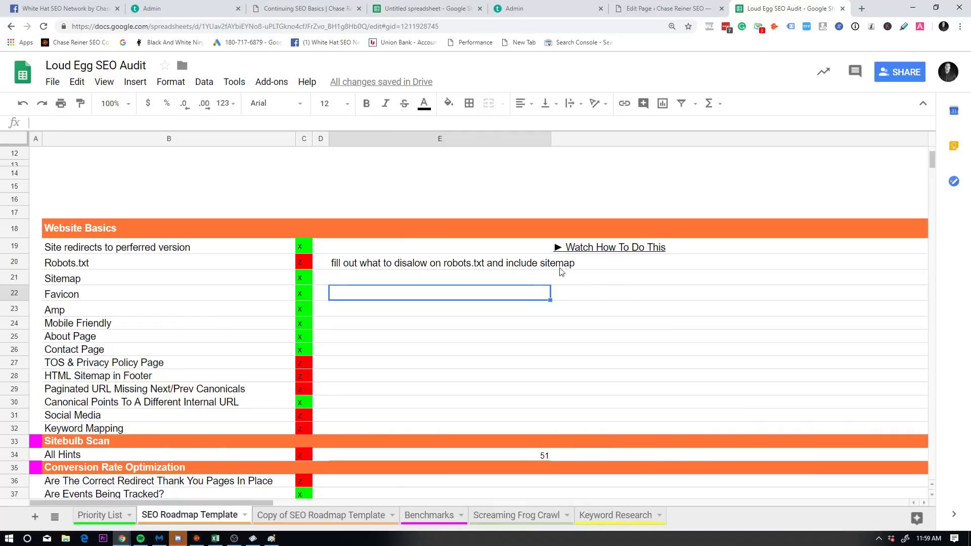
scroll(560, 272, "down", 15)
scroll(397, 286, "up", 4)
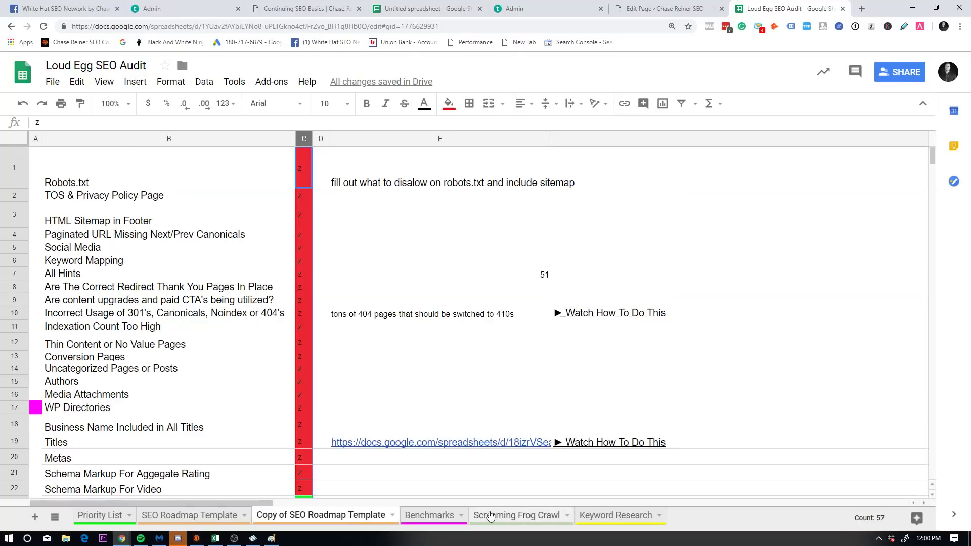
Step: On the Benchmarks sheet, check the CTR and Clicks headers and the Clicks value in F8
left_click(524, 515)
left_click(432, 523)
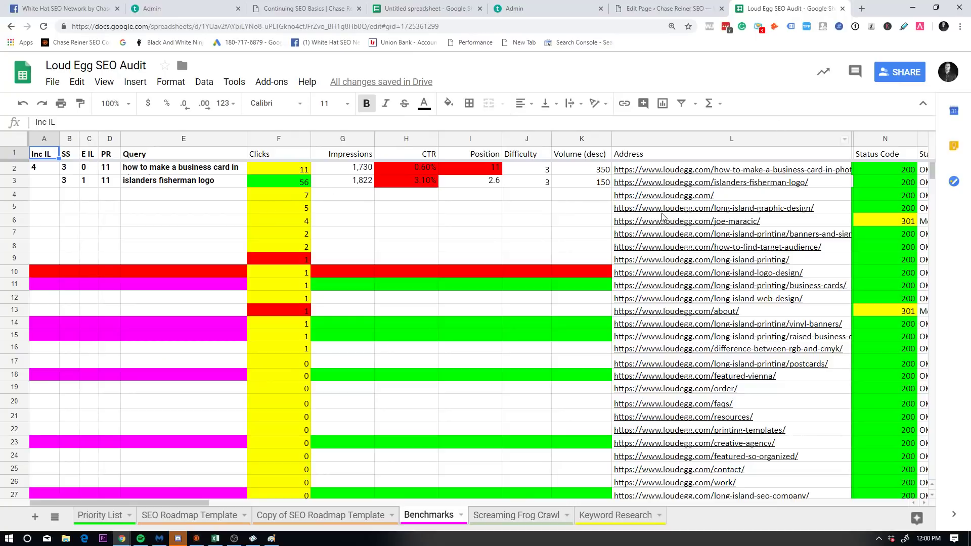
left_click(418, 157)
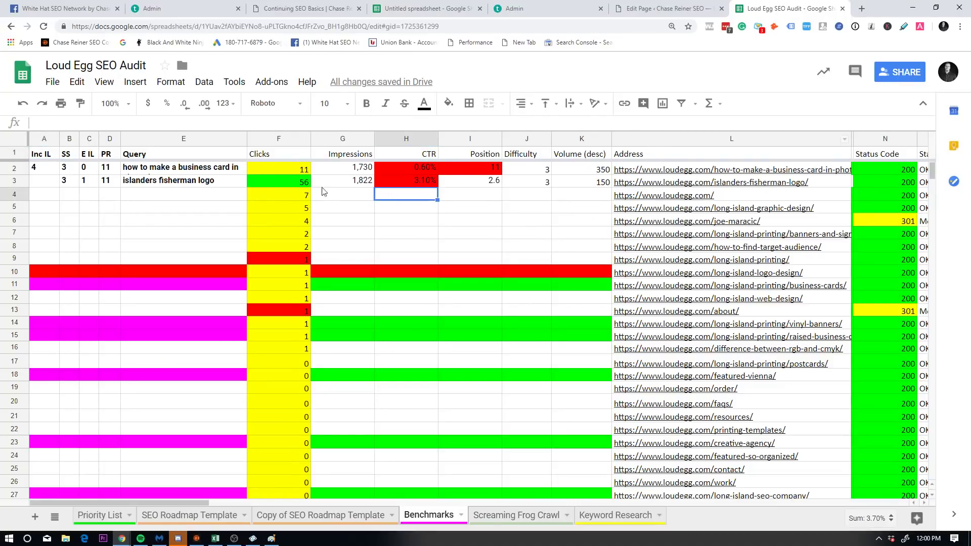
left_click(279, 153)
left_click(278, 247)
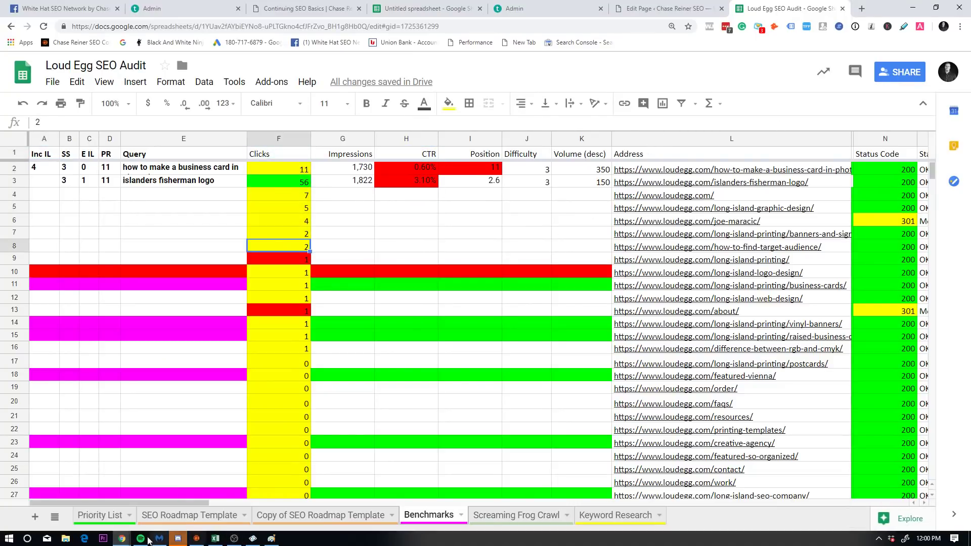
Step: Launch Screaming Frog SEO Spider by searching 'scr' from Start
left_click(9, 540)
type("scre")
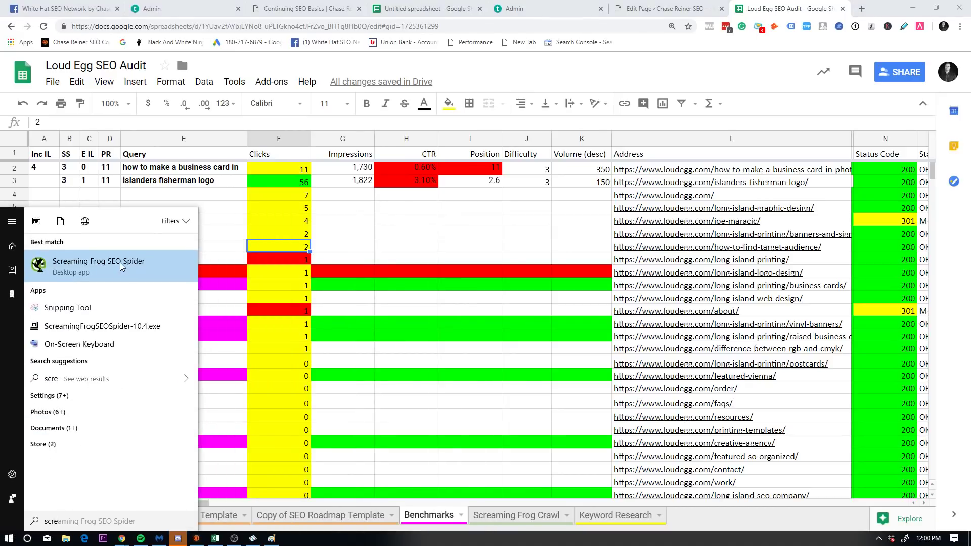
key("Return")
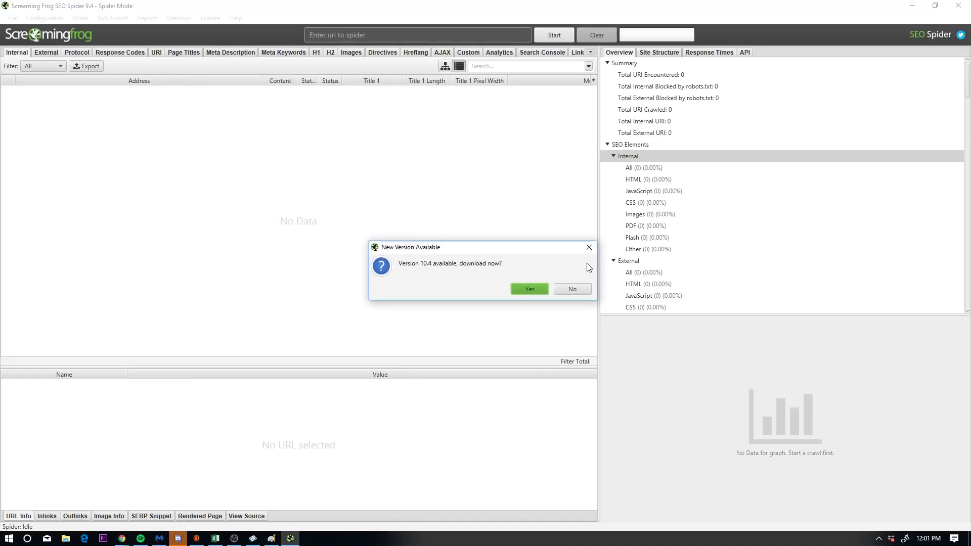
Step: Decline the update and connect a Google Analytics account through API Access
left_click(589, 247)
left_click(44, 18)
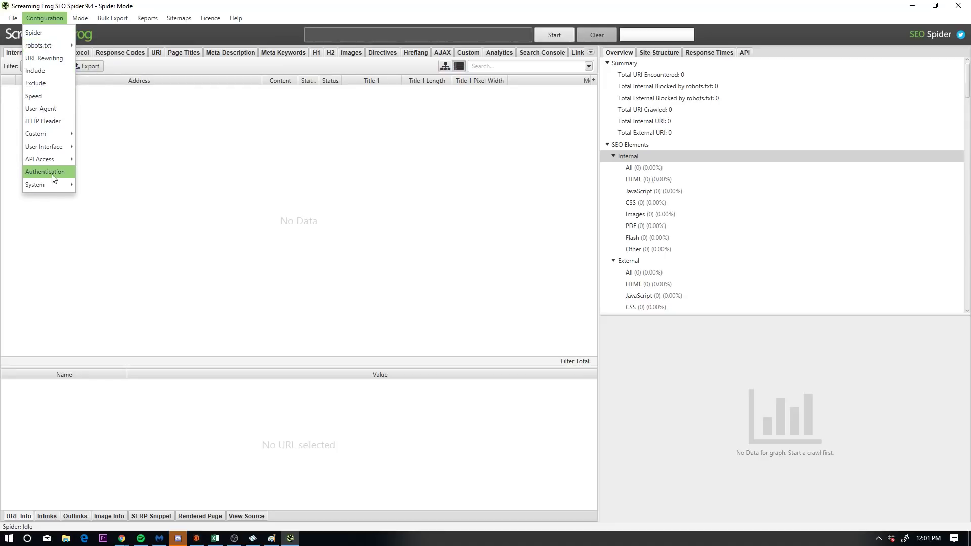
mouse_move(60, 159)
left_click(107, 164)
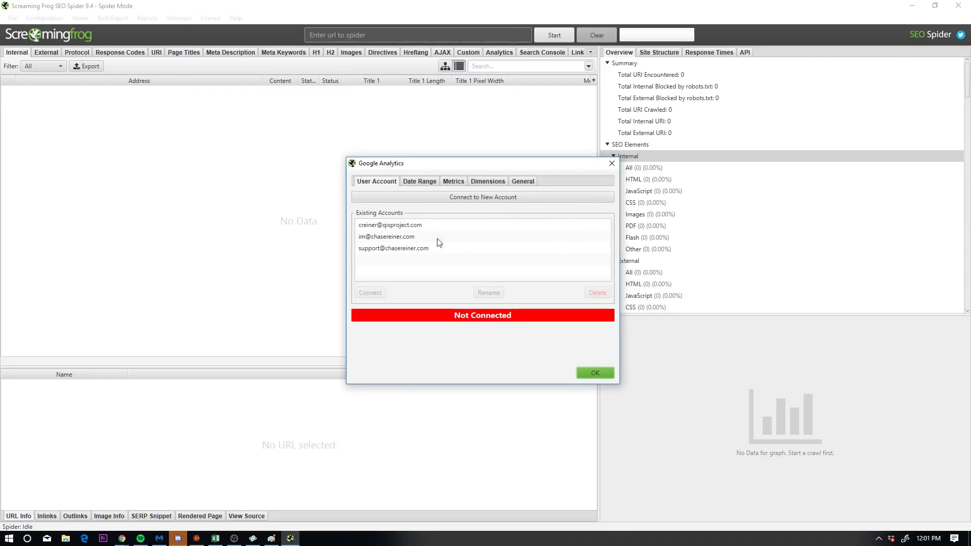
left_click(399, 239)
left_click(401, 225)
double_click(400, 227)
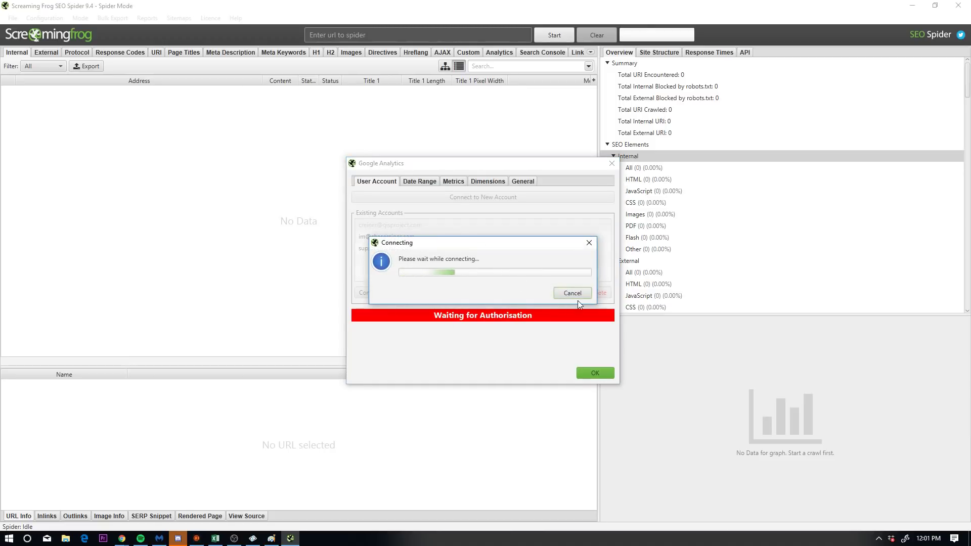
left_click(592, 372)
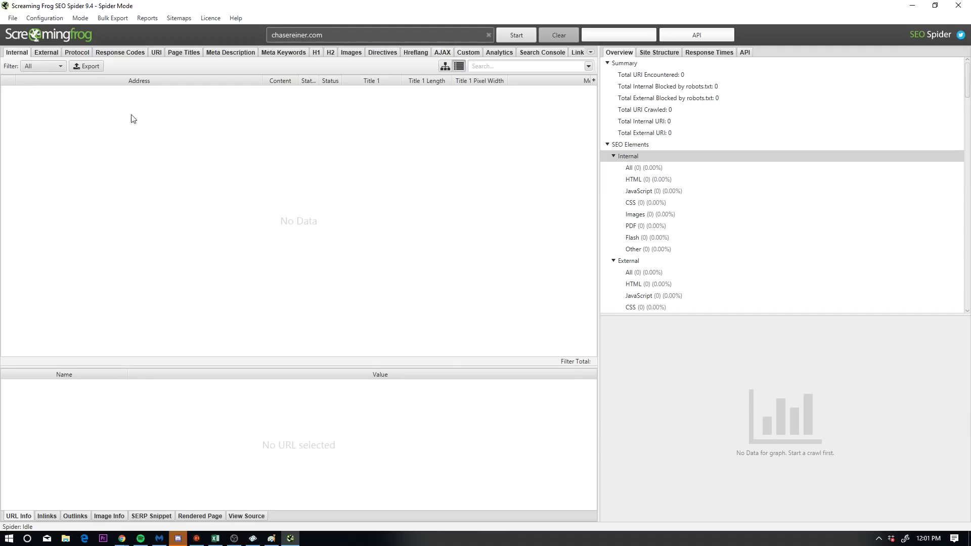
Step: Connect the Google Search Console account and check its list of websites
left_click(43, 19)
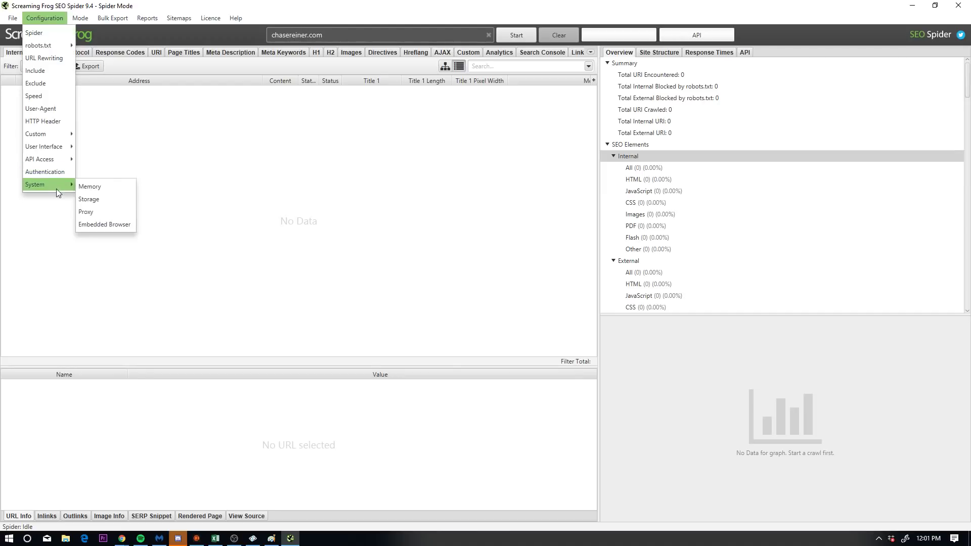
mouse_move(59, 151)
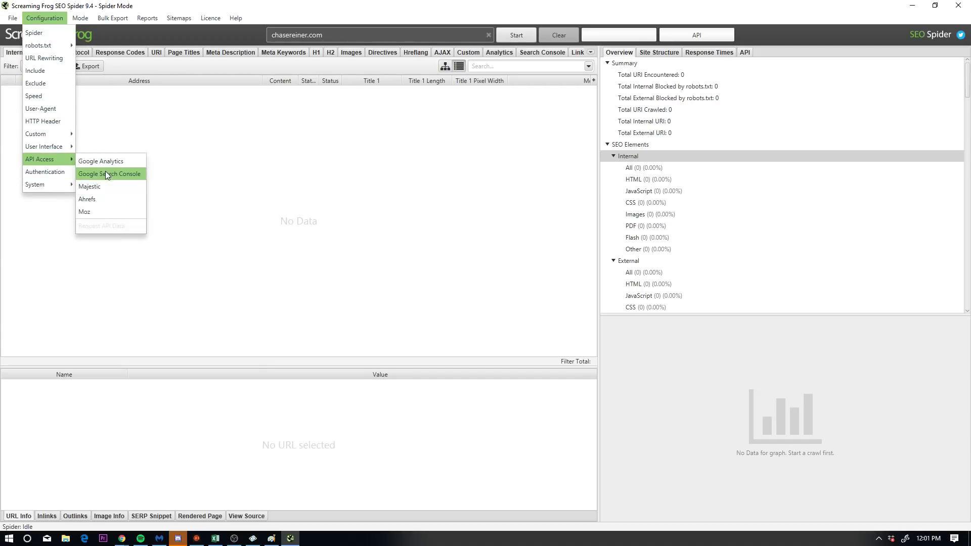
left_click(105, 172)
double_click(408, 228)
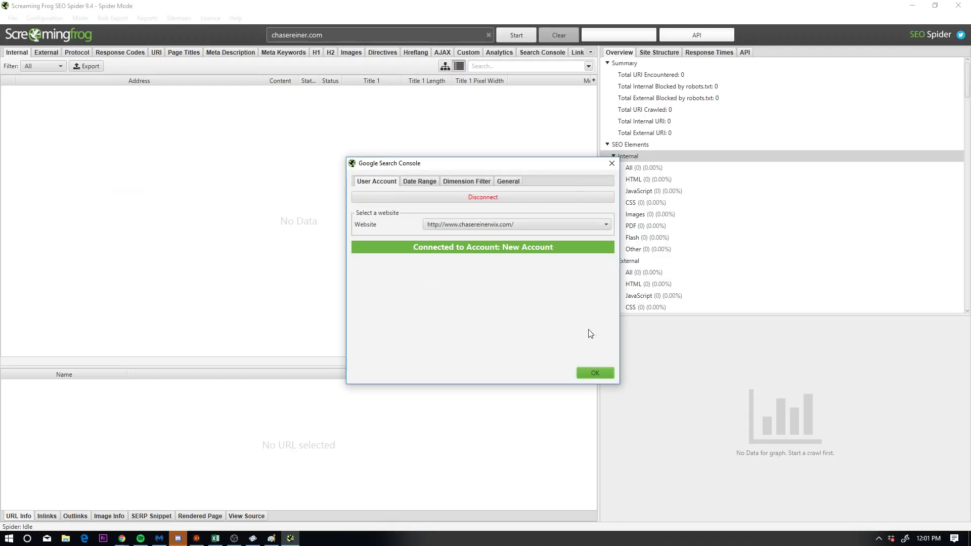
left_click(519, 224)
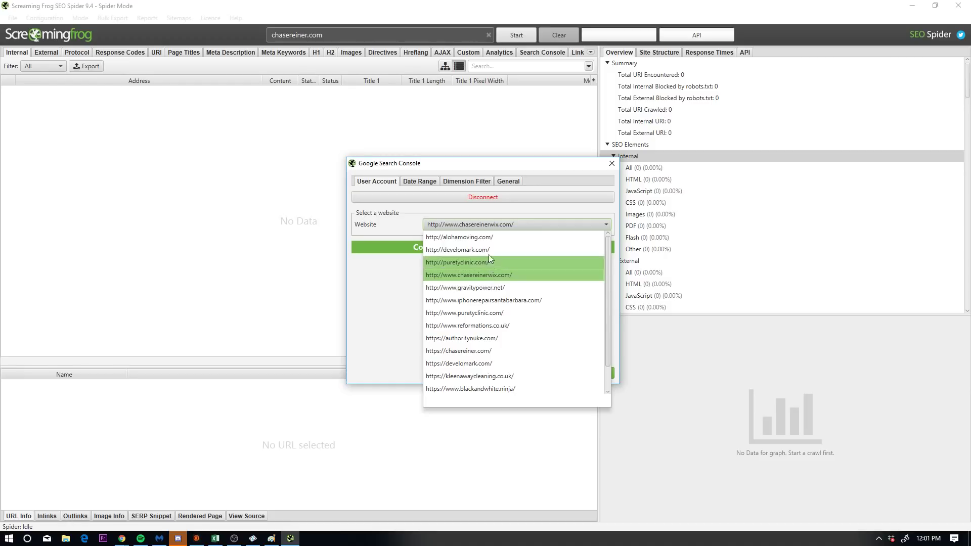
scroll(489, 250, "down", 1)
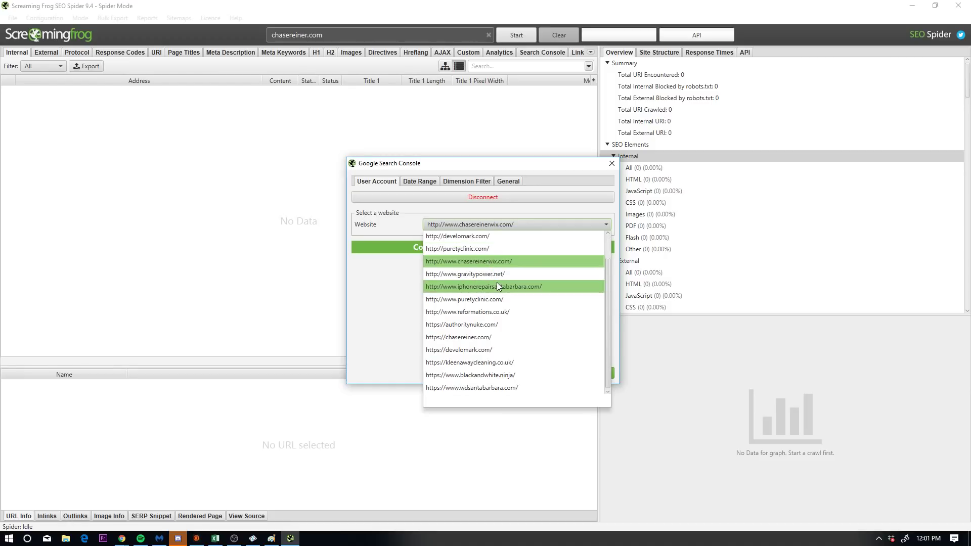
scroll(497, 282, "up", 1)
scroll(493, 271, "down", 1)
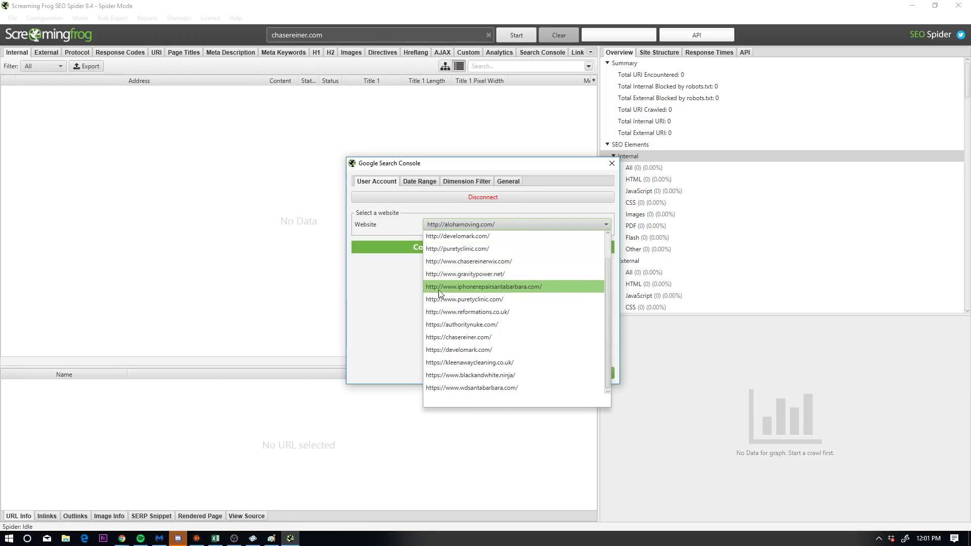
left_click(474, 218)
left_click(596, 374)
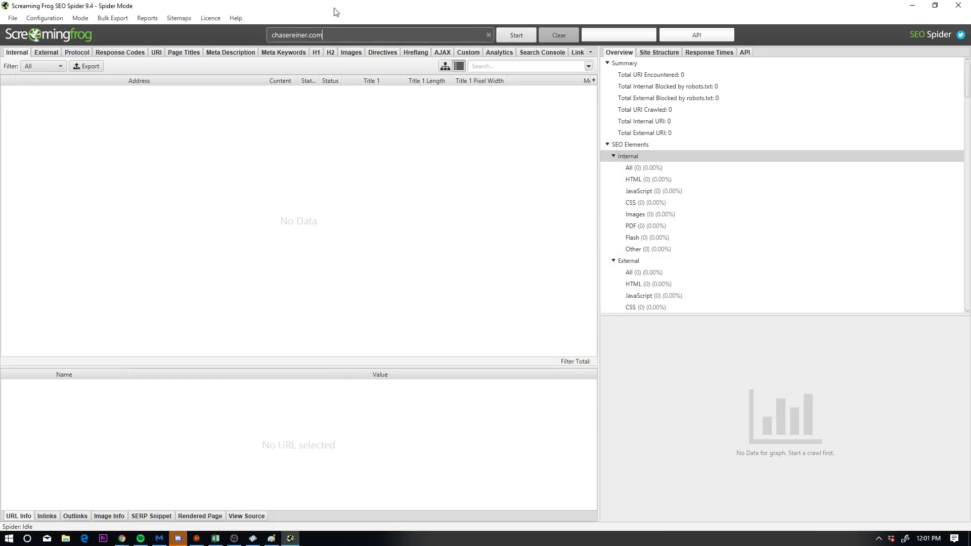
Step: Start and pause the chasereiner.com crawl, then return to the spreadsheet's cell G7
left_click(515, 36)
left_click(521, 37)
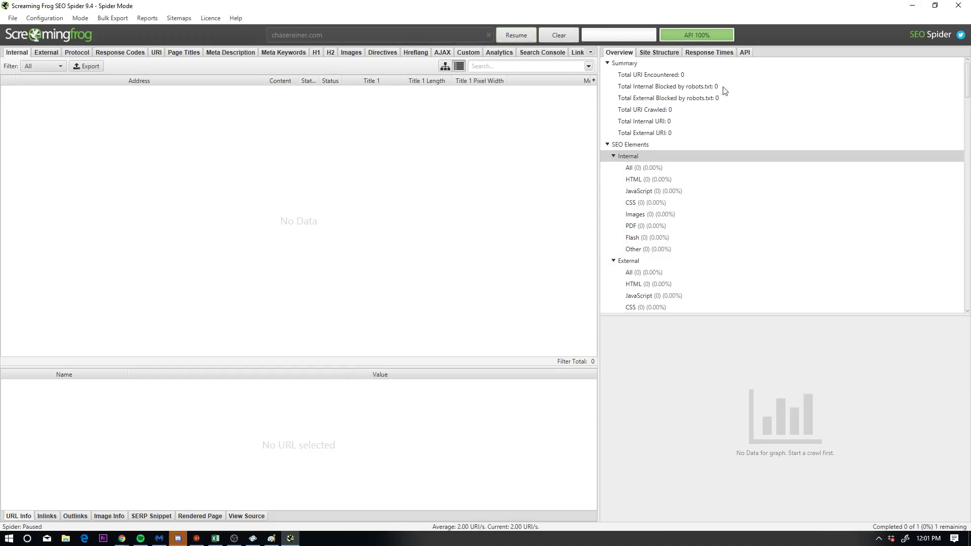
left_click(909, 6)
left_click(356, 233)
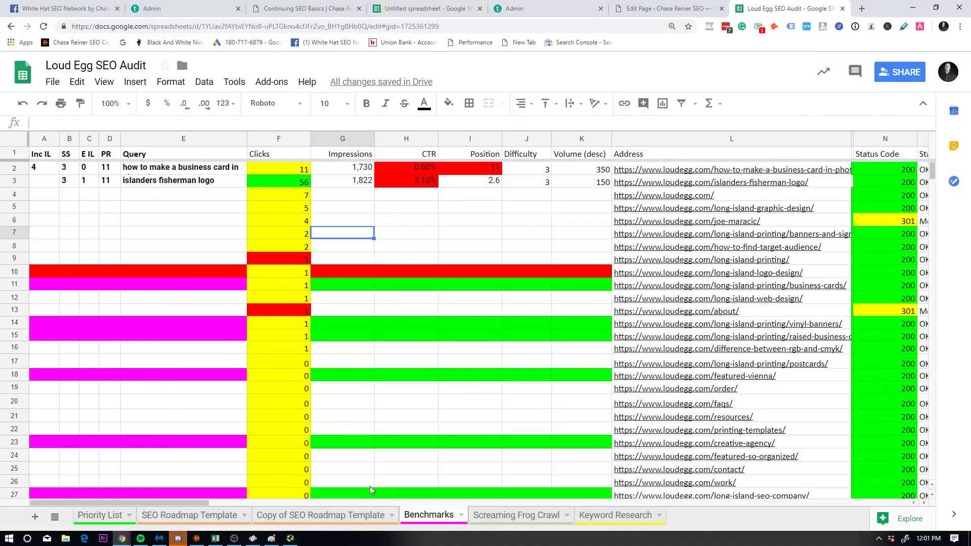
Step: On the Screaming Frog Crawl sheet, select the crawled URLs and titles and scroll across
left_click(526, 516)
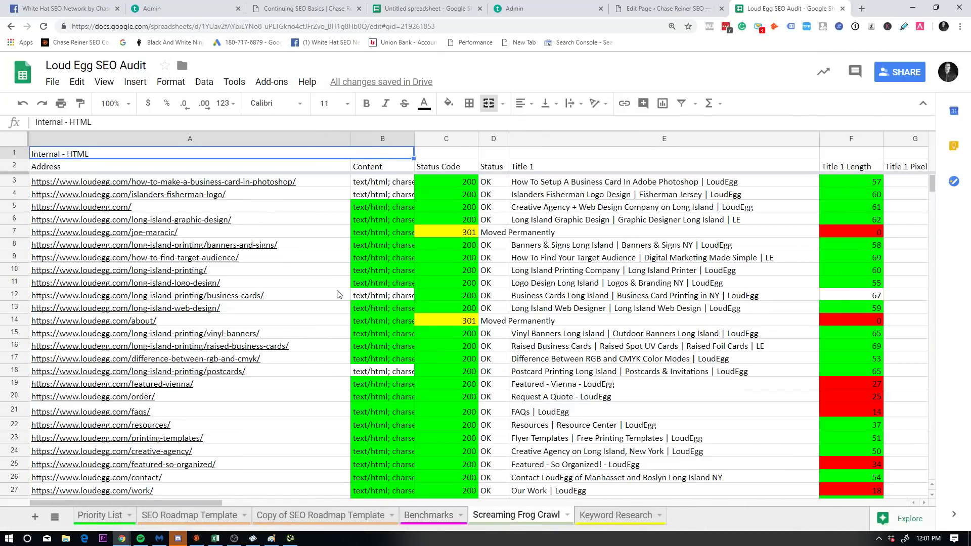
left_click_drag(248, 183, 607, 387)
left_click(607, 384)
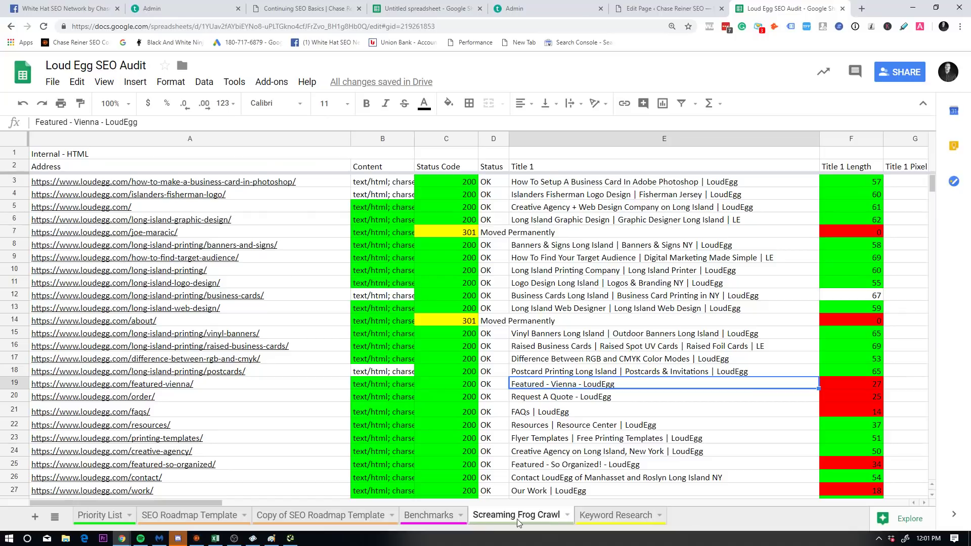
scroll(202, 405, "down", 3)
scroll(177, 480, "up", 2)
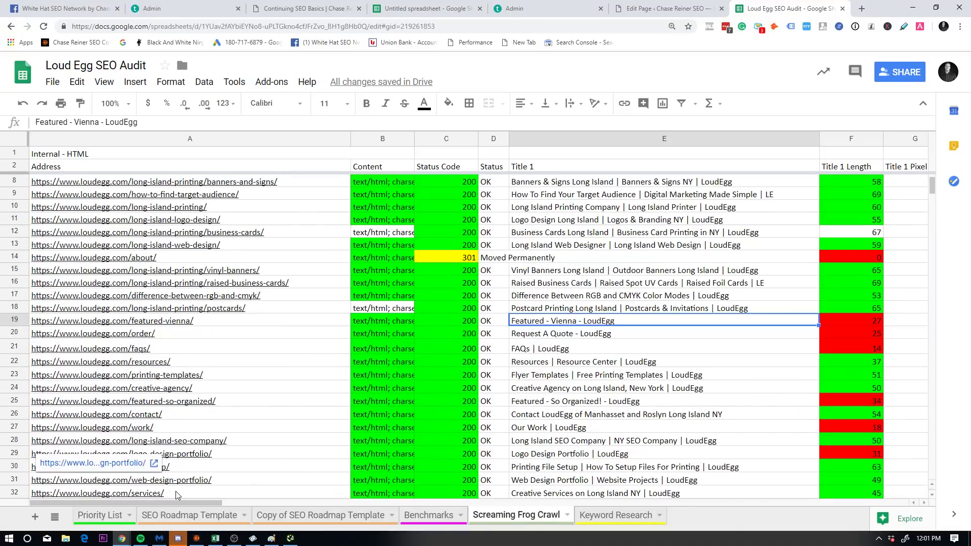
scroll(202, 486, "right", 15)
scroll(259, 478, "left", 15)
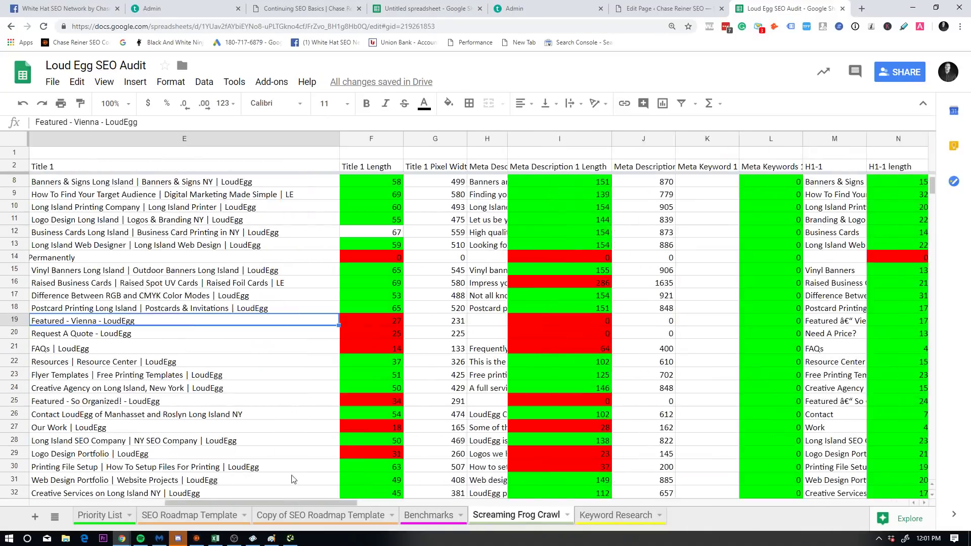
scroll(259, 478, "right", 15)
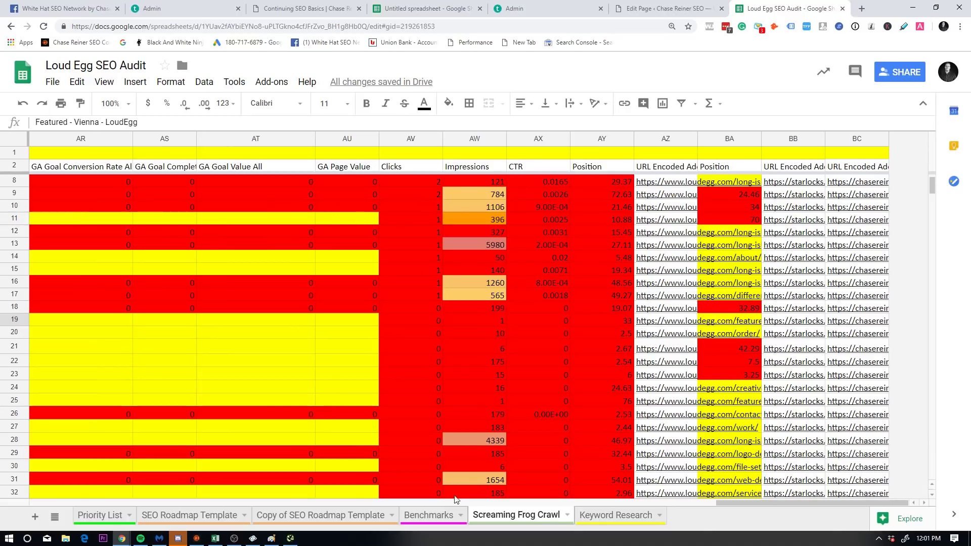
Step: Inspect several values in column AQ, then return to the Benchmarks sheet
left_click_drag(791, 501, 324, 473)
scroll(324, 473, "right", 10)
left_click_drag(587, 219, 523, 325)
left_click_drag(506, 181, 493, 314)
left_click(496, 188)
left_click(495, 295)
left_click(506, 387)
scroll(496, 456, "left", 6)
left_click(412, 519)
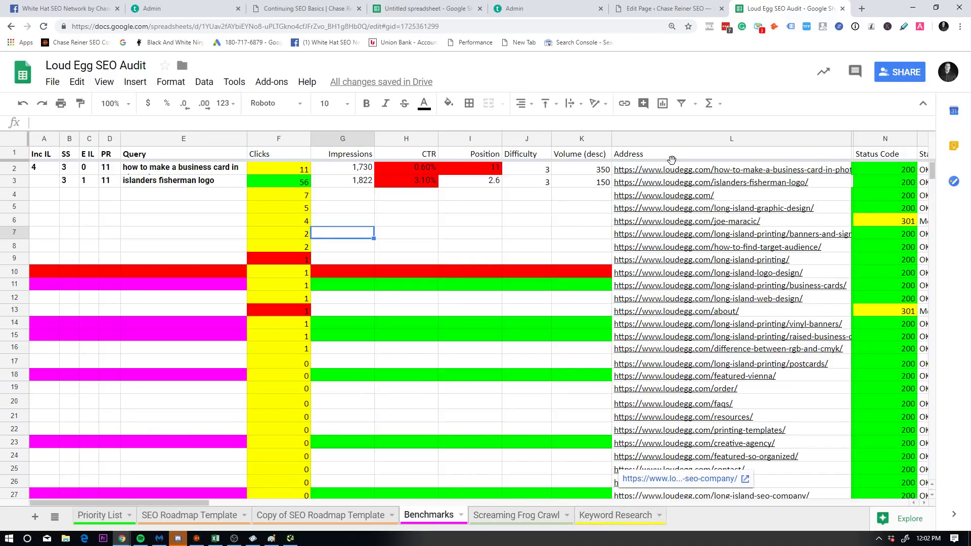
Step: Scan the column L page URLs and copy the how-to-make-a-business-card-in-photoshop URL from L2
left_click_drag(657, 154, 628, 400)
left_click(627, 403)
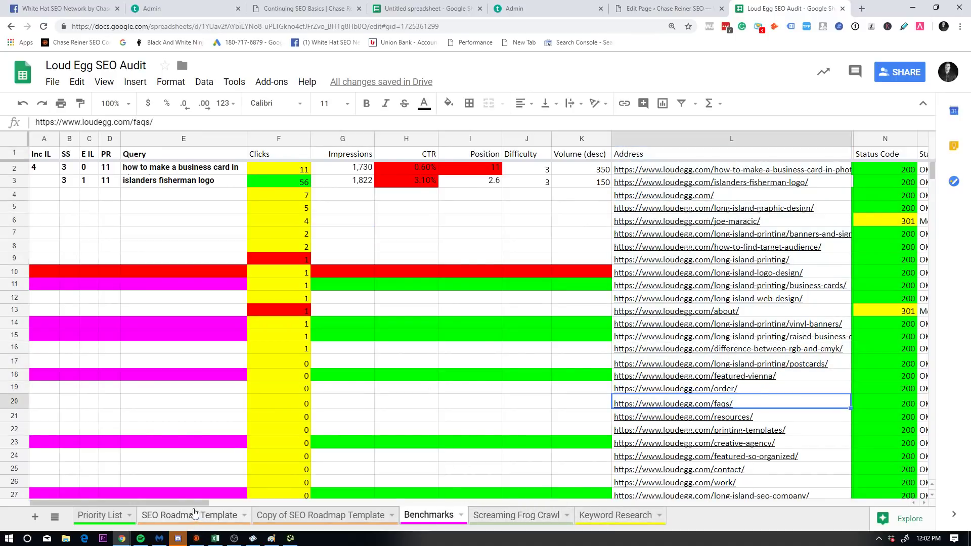
left_click_drag(196, 508, 191, 472)
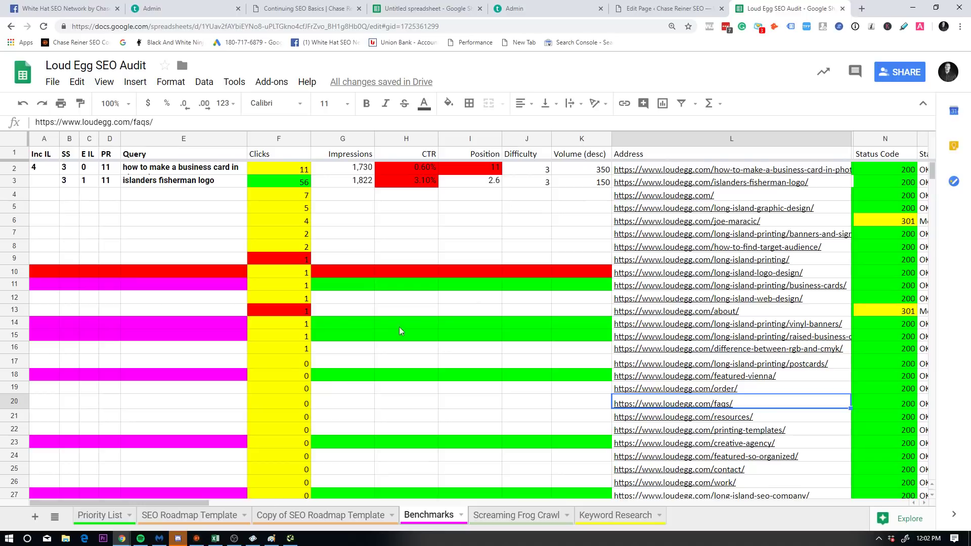
left_click_drag(183, 504, 854, 461)
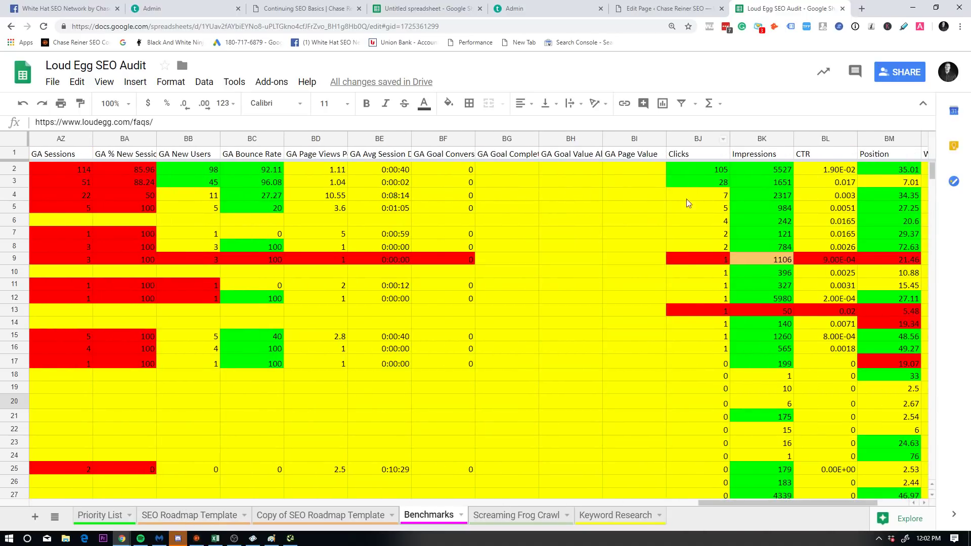
left_click_drag(762, 503, 61, 474)
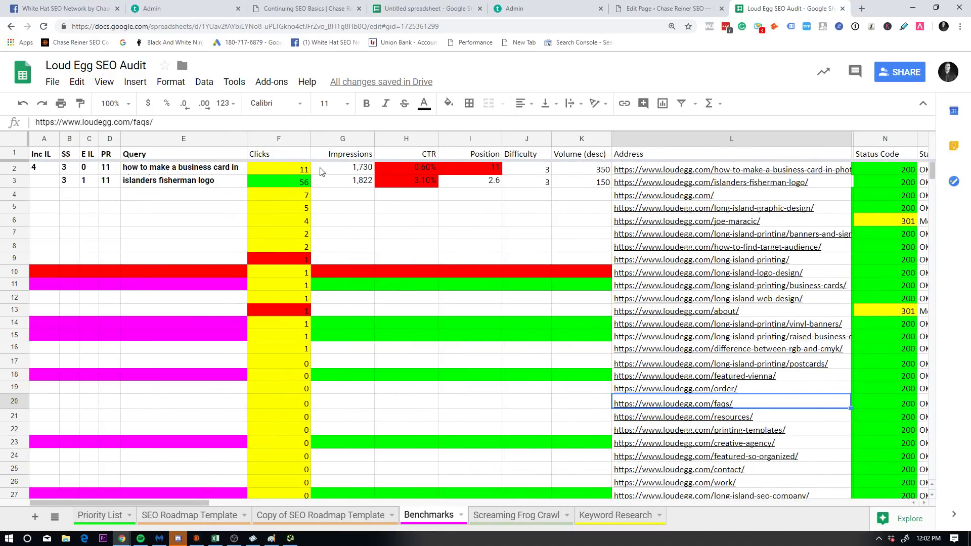
left_click(729, 172)
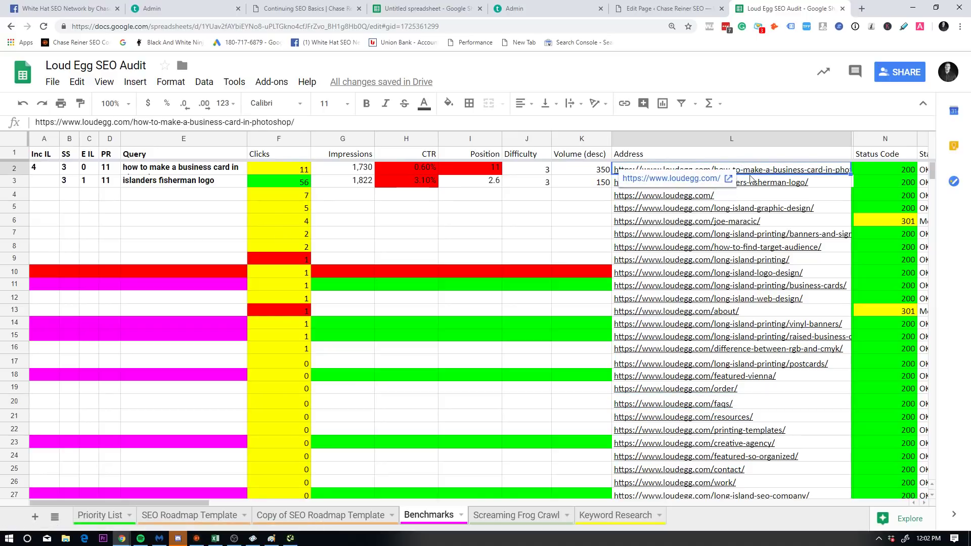
right_click(763, 179)
left_click(822, 221)
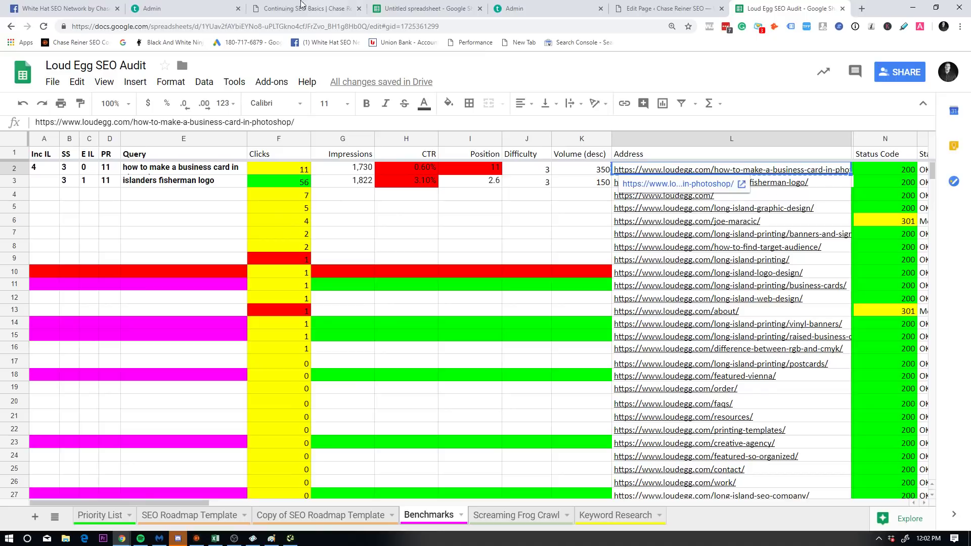
Step: Open Google Search Console's Performance report for the loudegg.com property
left_click(861, 8)
type("sear")
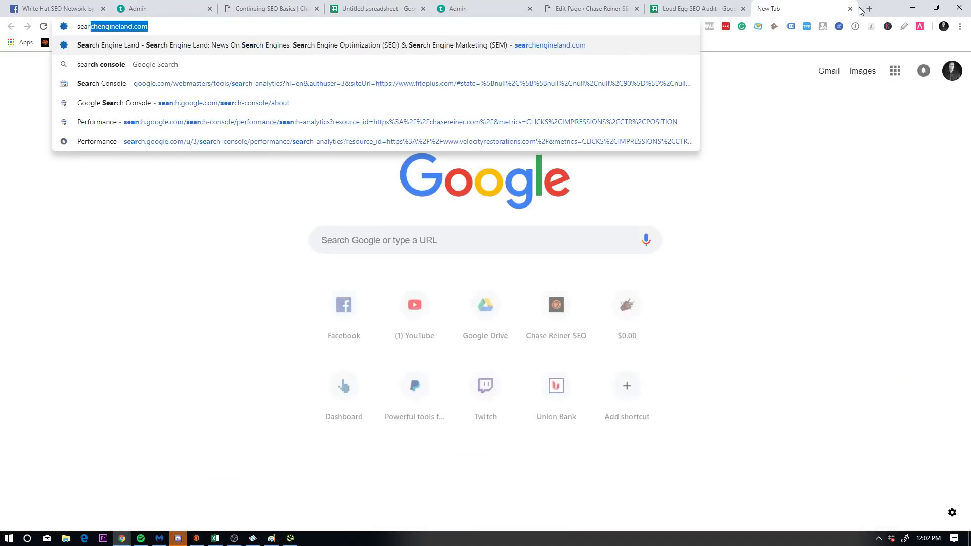
type("ch console")
key("Return")
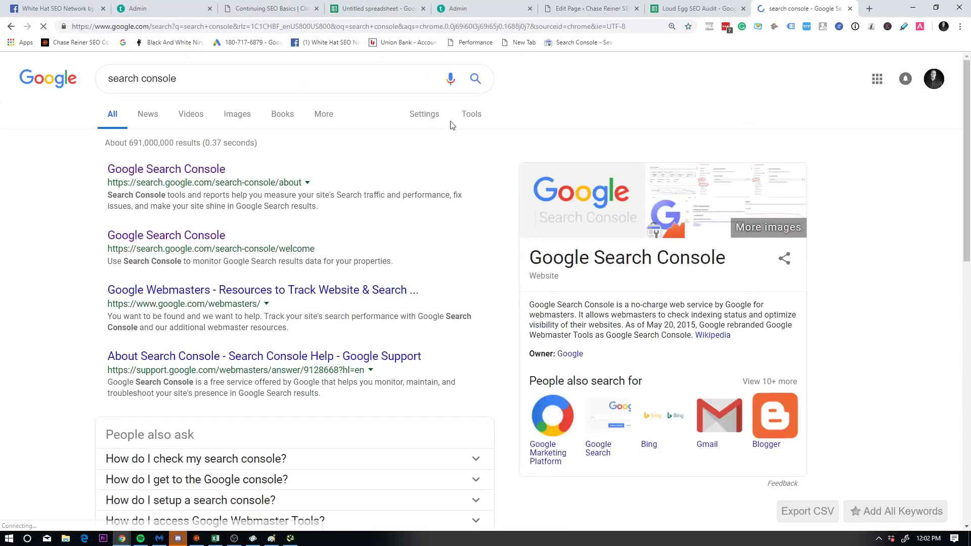
left_click(167, 170)
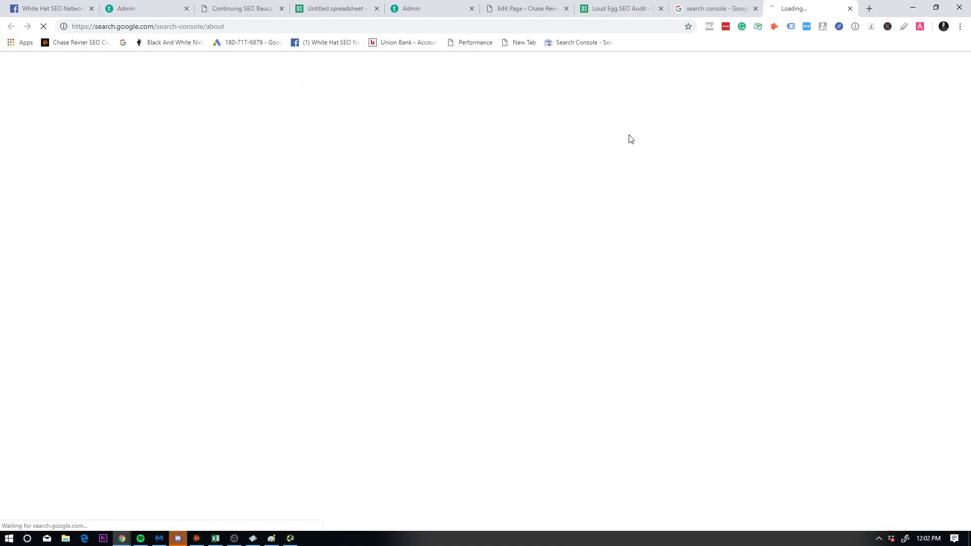
left_click(756, 9)
left_click(118, 405)
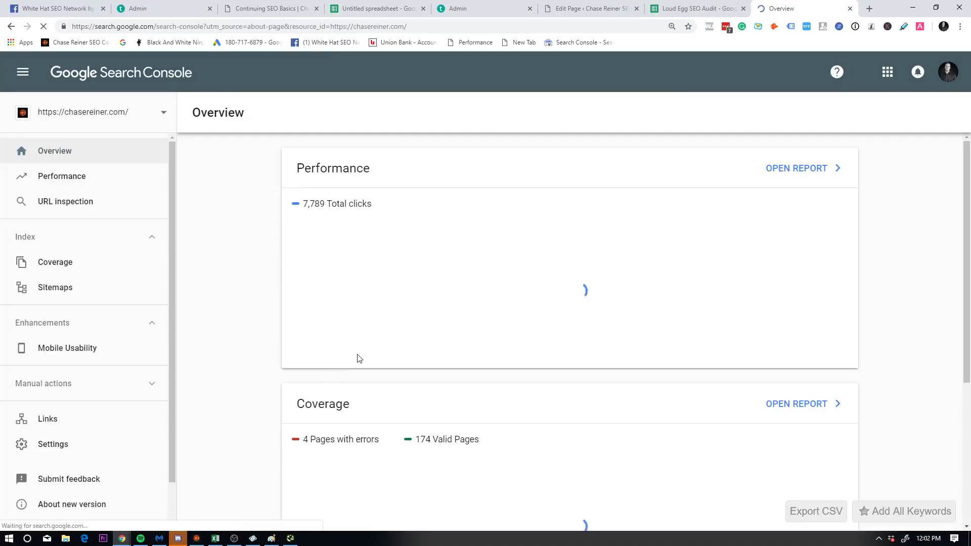
left_click(752, 182)
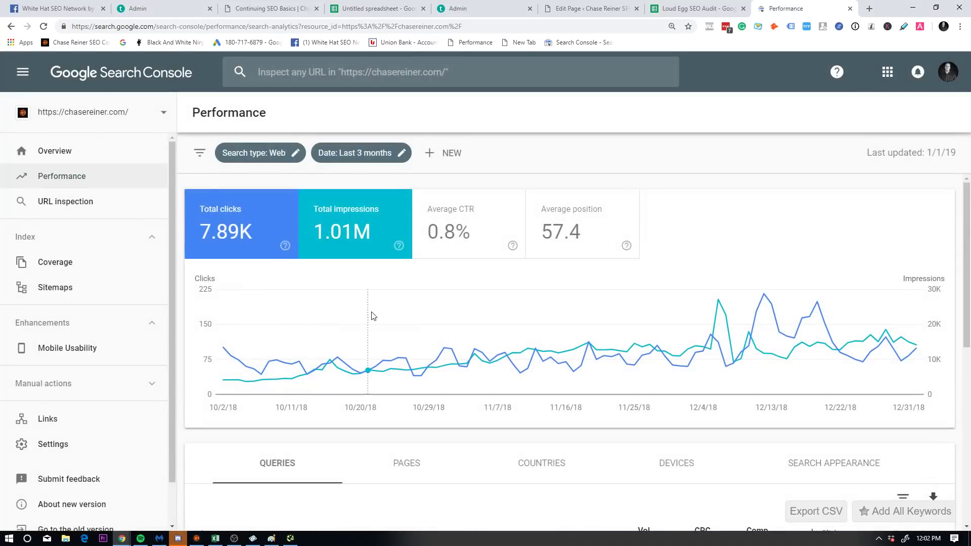
scroll(405, 273, "down", 1)
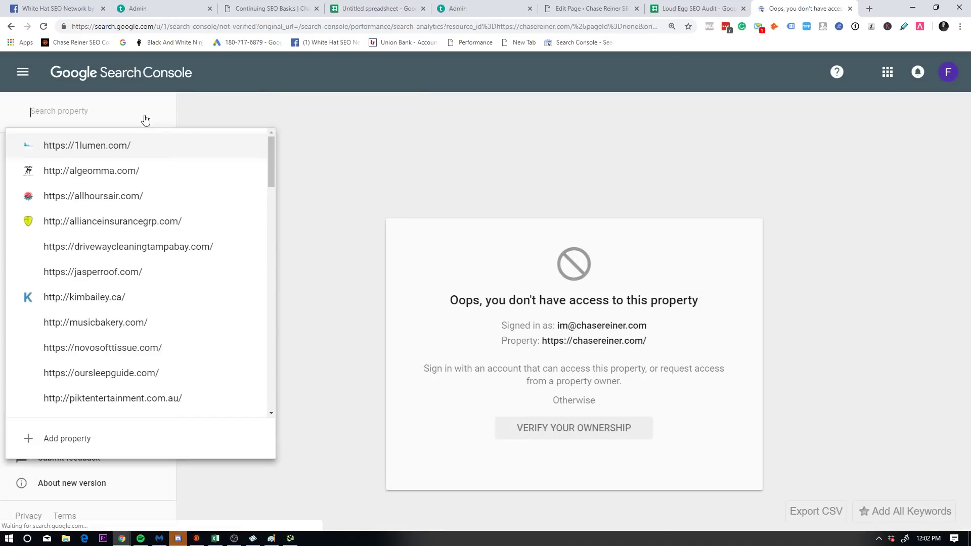
type("loud")
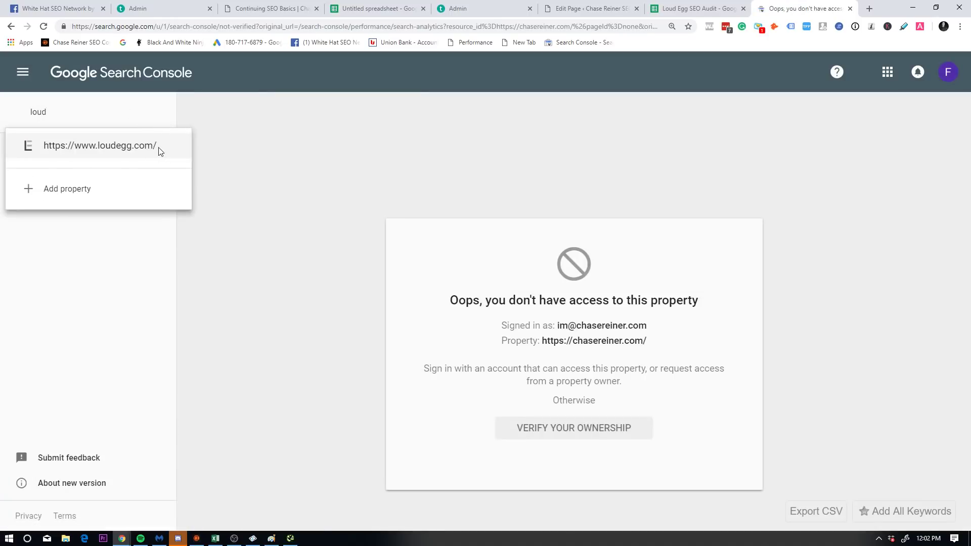
left_click(159, 151)
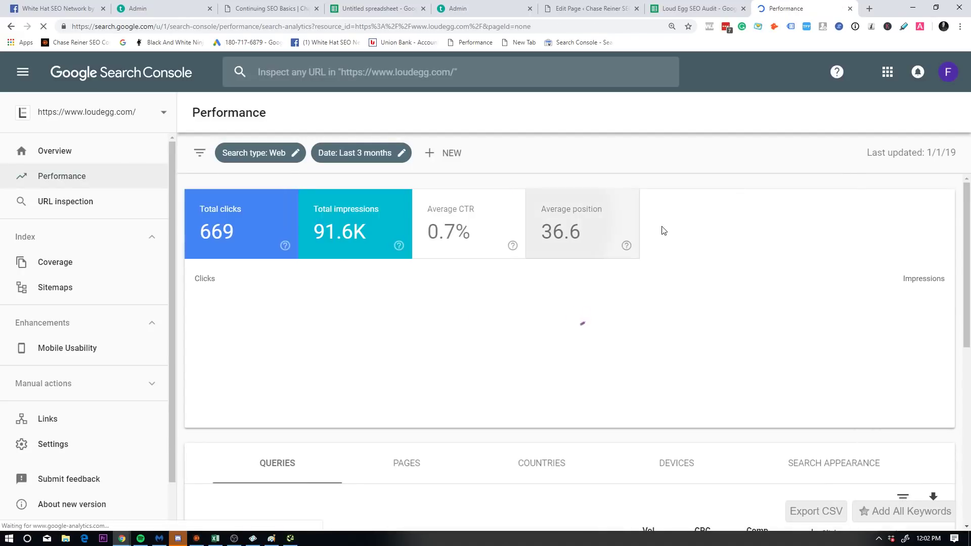
Step: Show average position and CTR, and filter the report by the pasted business-card page URL
left_click(544, 223)
left_click(432, 222)
left_click(444, 153)
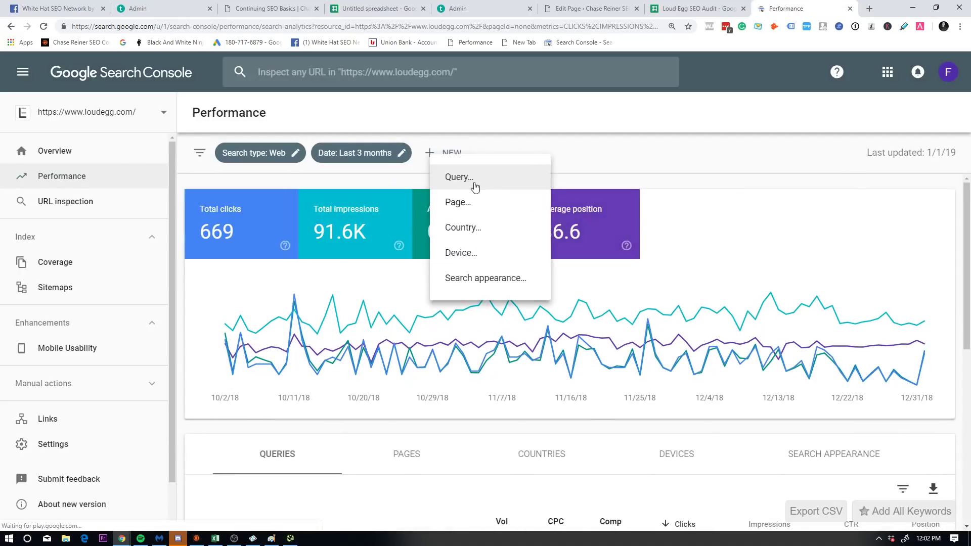
left_click(458, 202)
type("https://www.loudegg.com/how-to-make-a-business-card-in-photoshop/")
left_click(607, 366)
Step: Sort the page's queries by impressions and select the top query, with 443 impressions
scroll(462, 327, "down", 3)
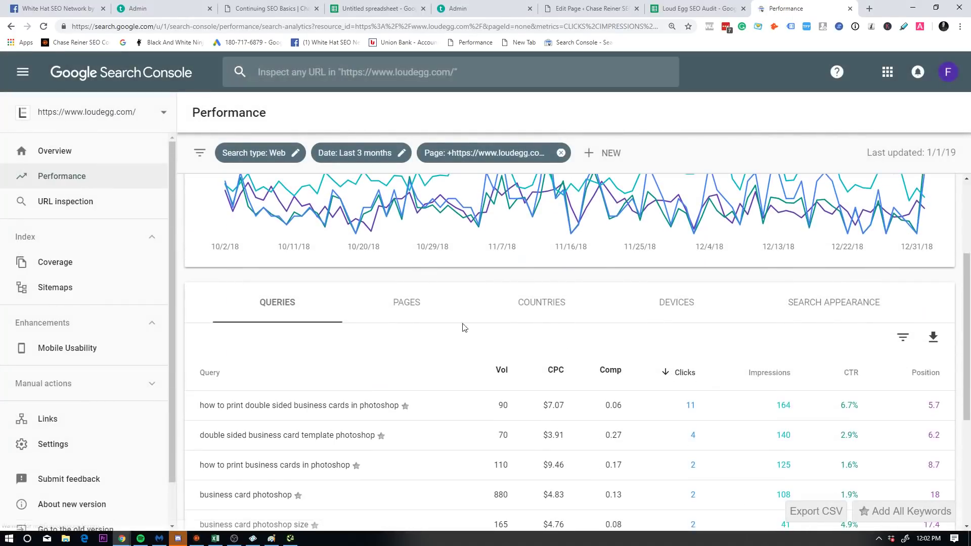
left_click(408, 302)
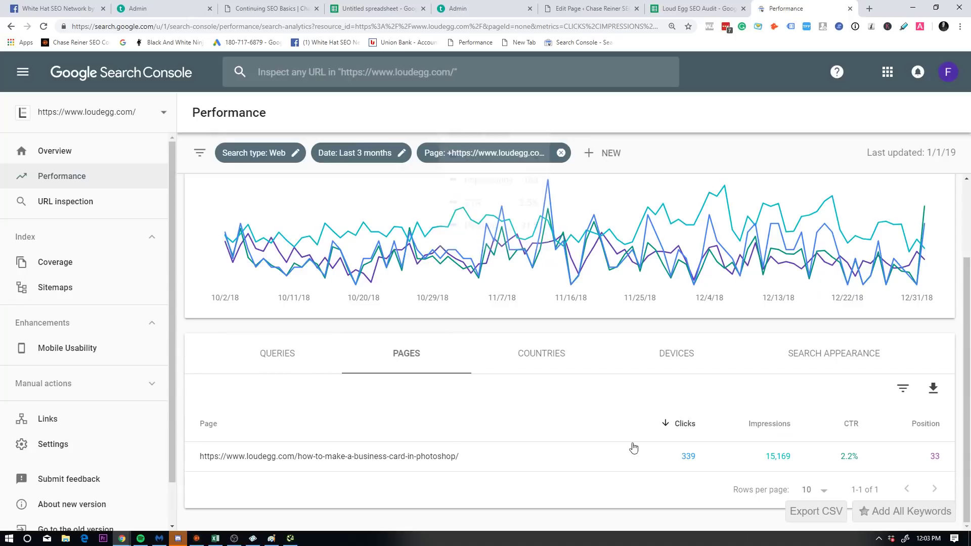
left_click(278, 353)
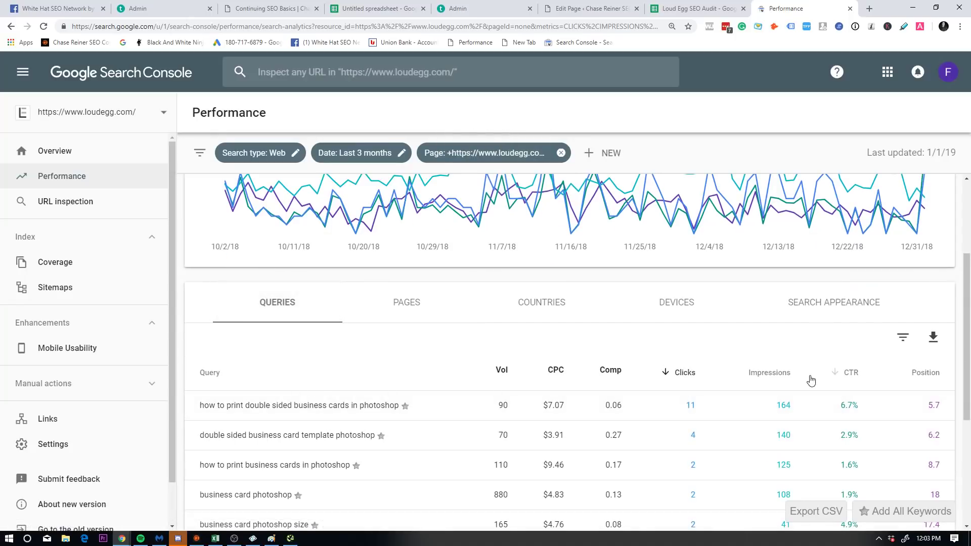
left_click(797, 373)
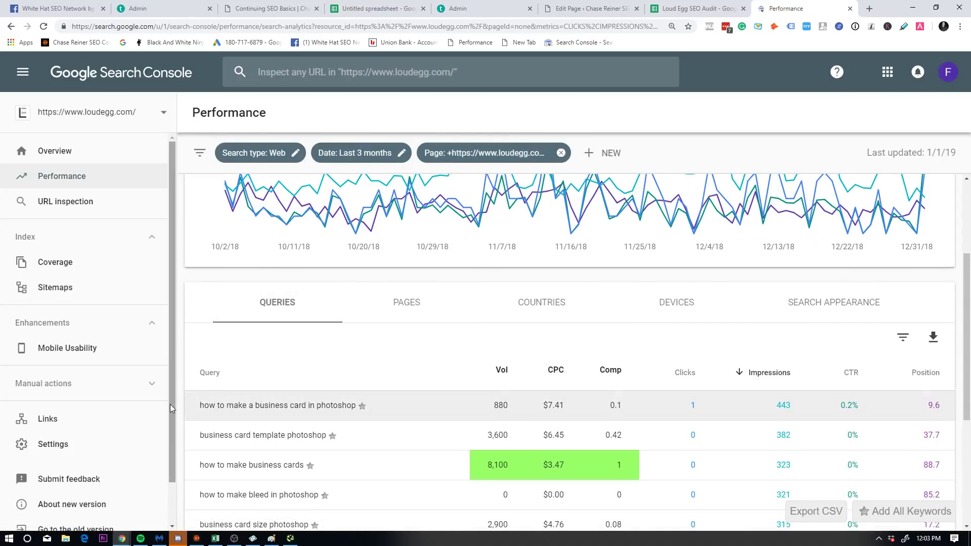
left_click_drag(195, 408, 373, 414)
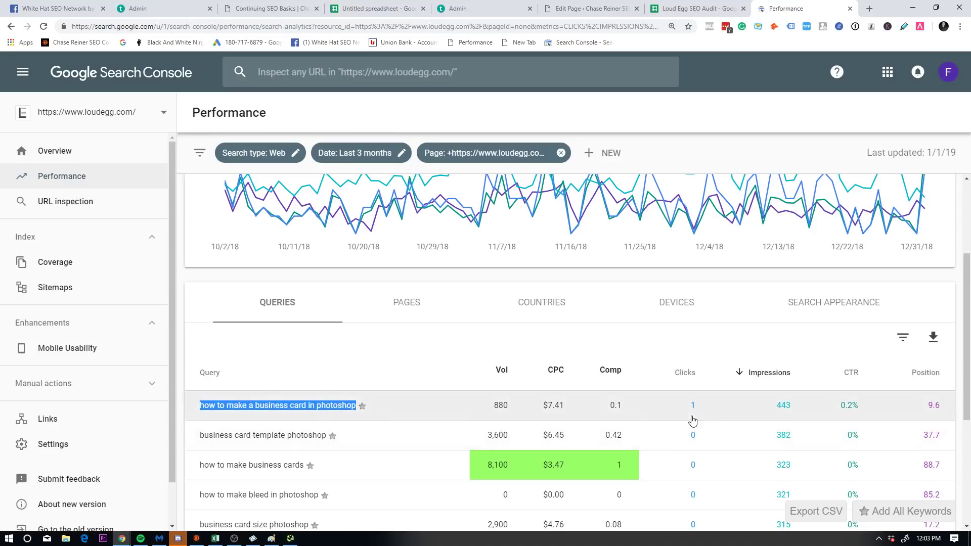
Step: Copy the top query's clicks, impressions, CTR and position from Search Console
key("ctrl+shift+Tab")
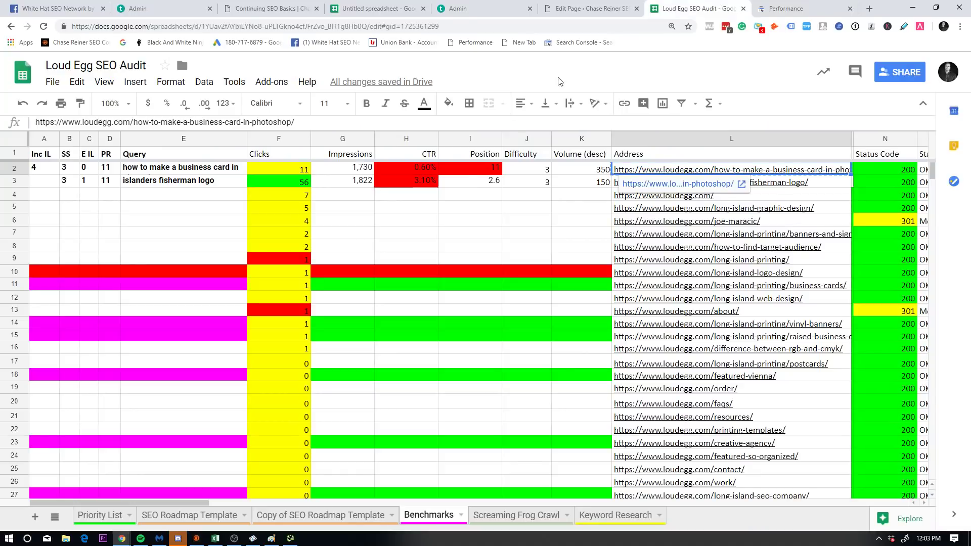
left_click(192, 172)
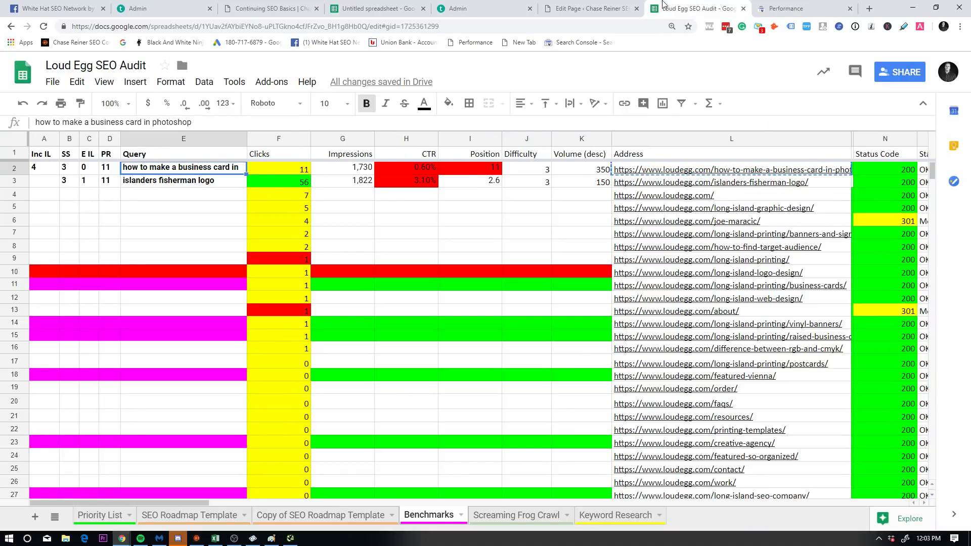
left_click(636, 4)
key("ctrl+Tab")
key("ctrl+Tab")
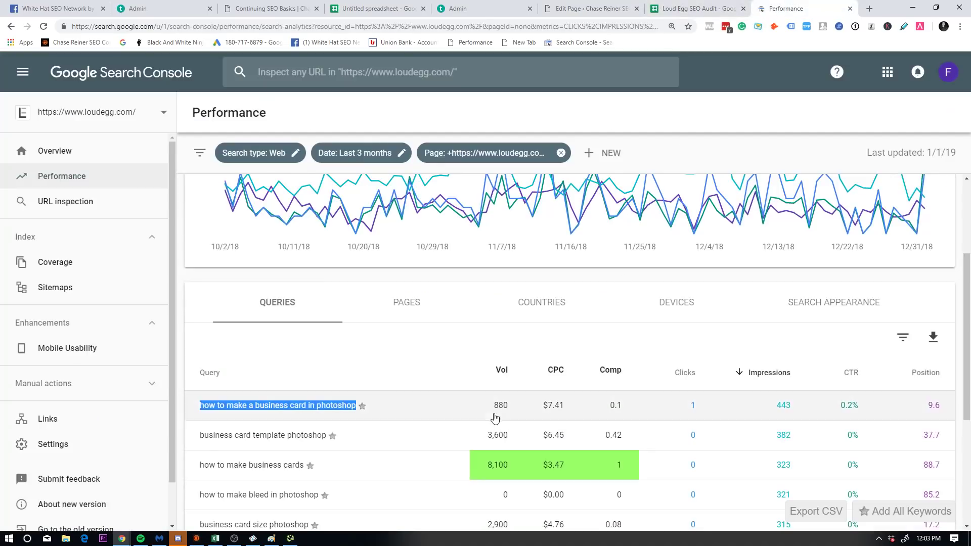
left_click_drag(485, 415, 948, 412)
Step: Paste the metrics into row 2: 1 click, 443 impressions, 0.20% CTR, position 9.6
left_click(698, 8)
left_click(372, 171)
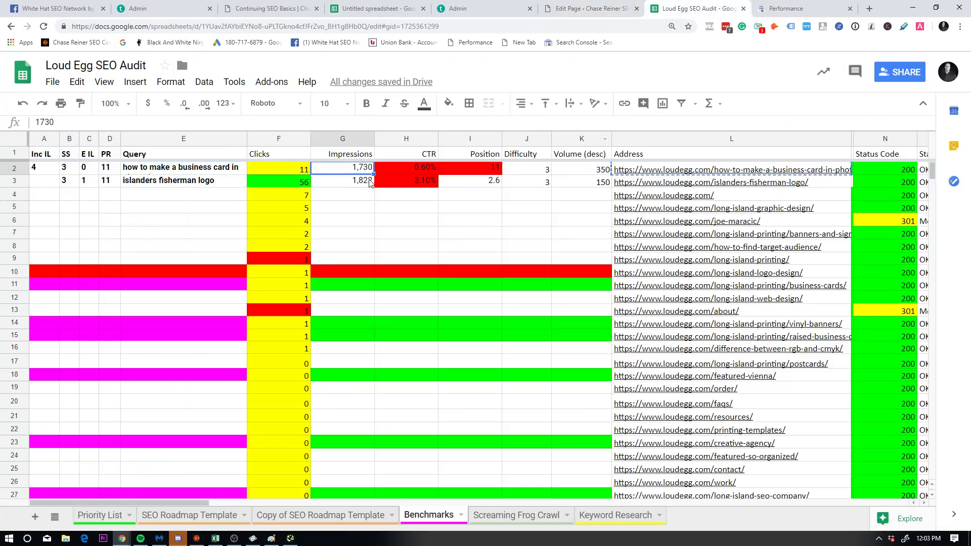
type("1\t443\t0.20%\t9.6")
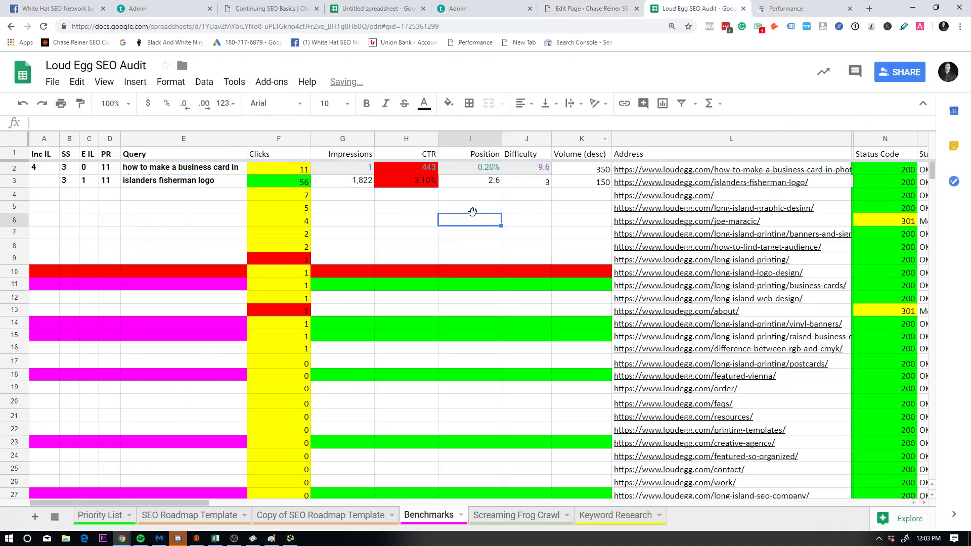
key("ctrl+z")
key("ctrl+z")
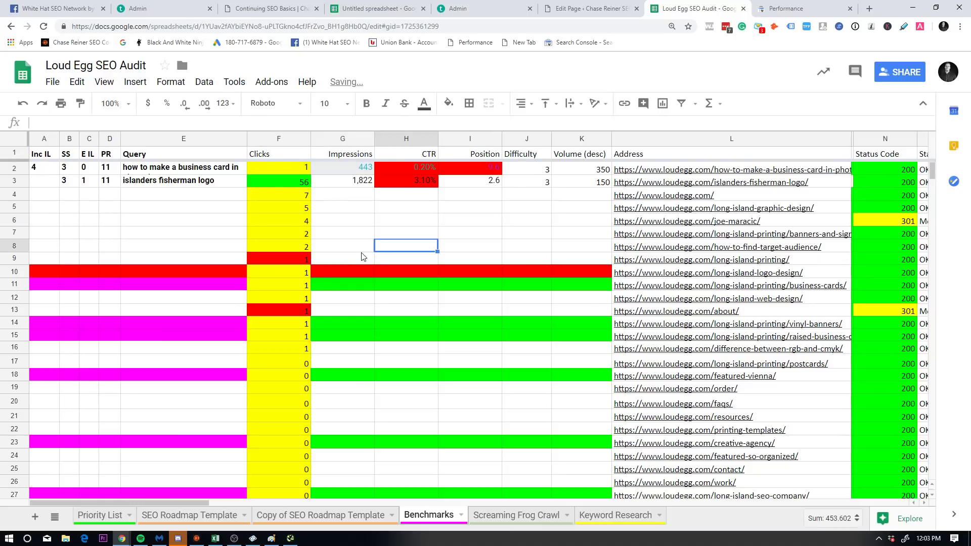
left_click(399, 168)
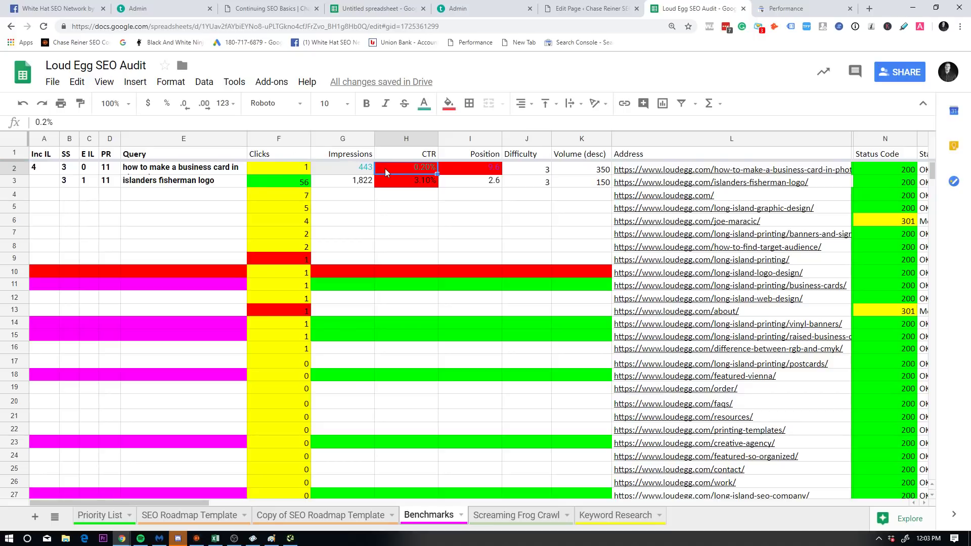
left_click(400, 191)
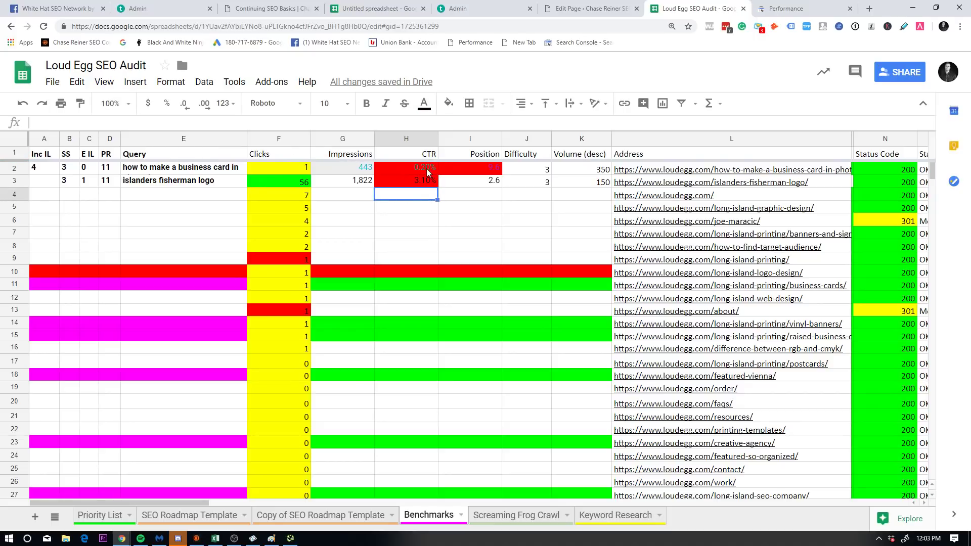
left_click(443, 171)
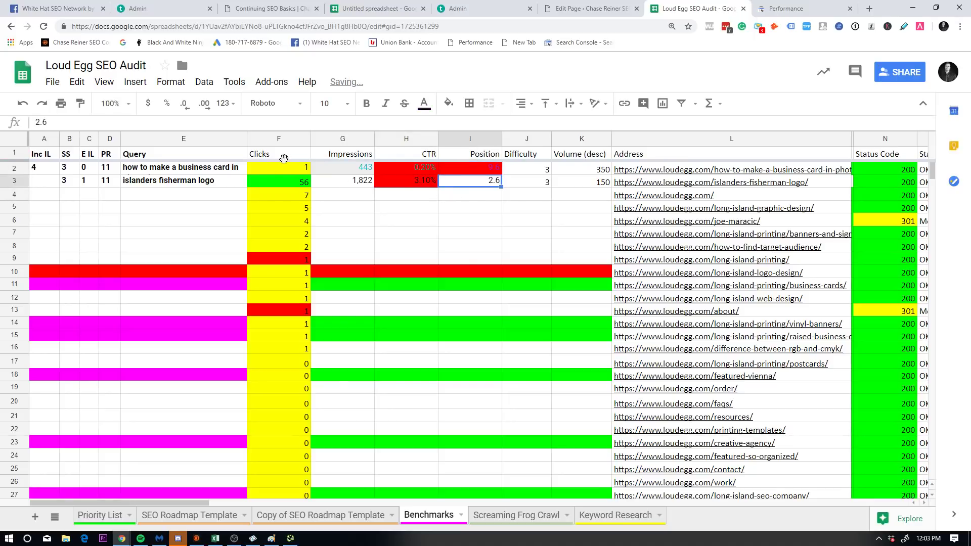
Step: Rename the PR header in D1 to UR
left_click(128, 178)
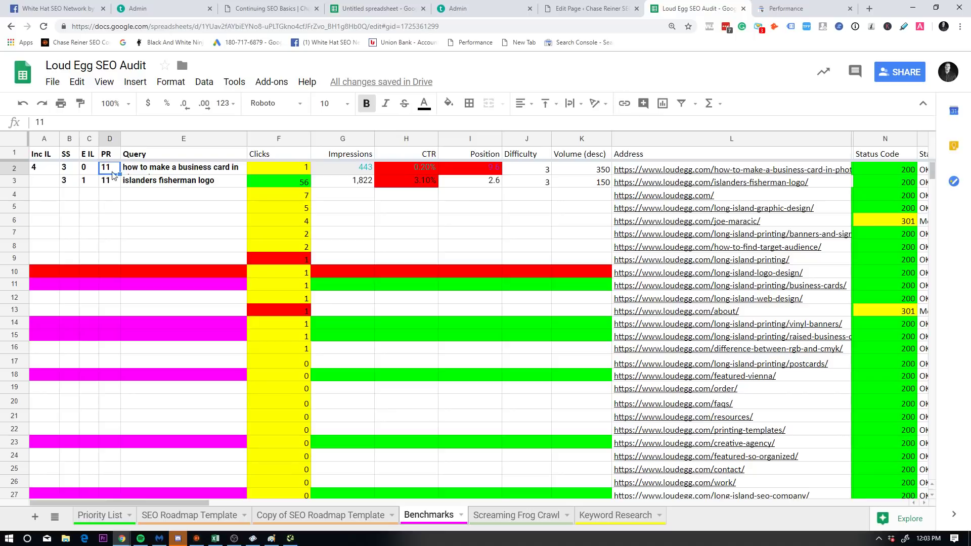
double_click(126, 178)
key("Escape")
key("Up")
key("Left")
key("Return")
type("UR")
key("Return")
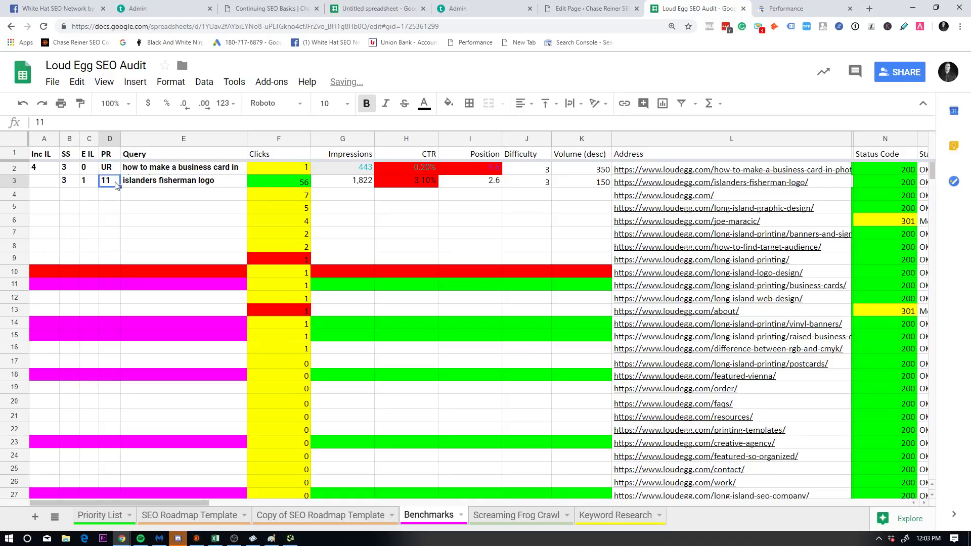
type("UR")
left_click_drag(115, 182, 115, 160)
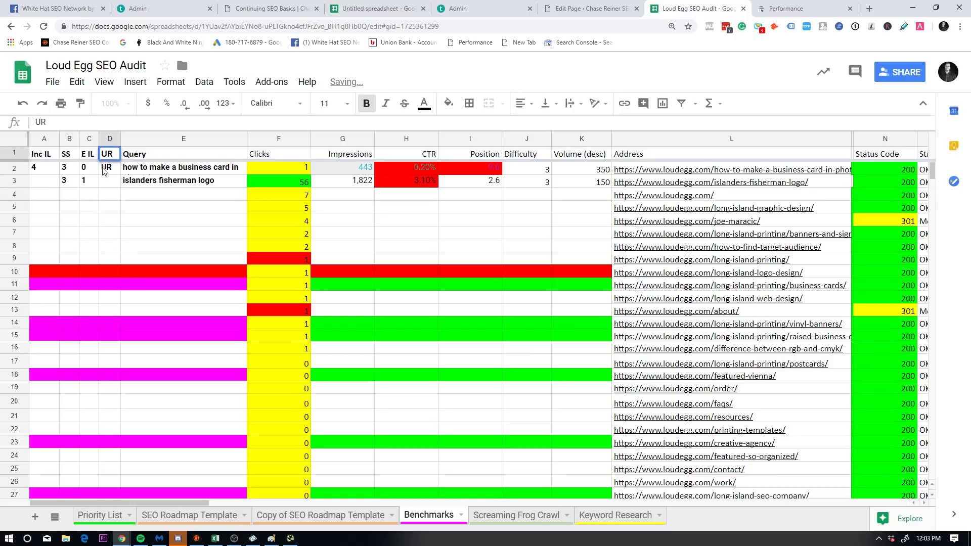
Step: Restore the value 11 in D2 and D3 after the overwrite
left_click(107, 167)
type("11")
key("Return")
type("11")
left_click(89, 167)
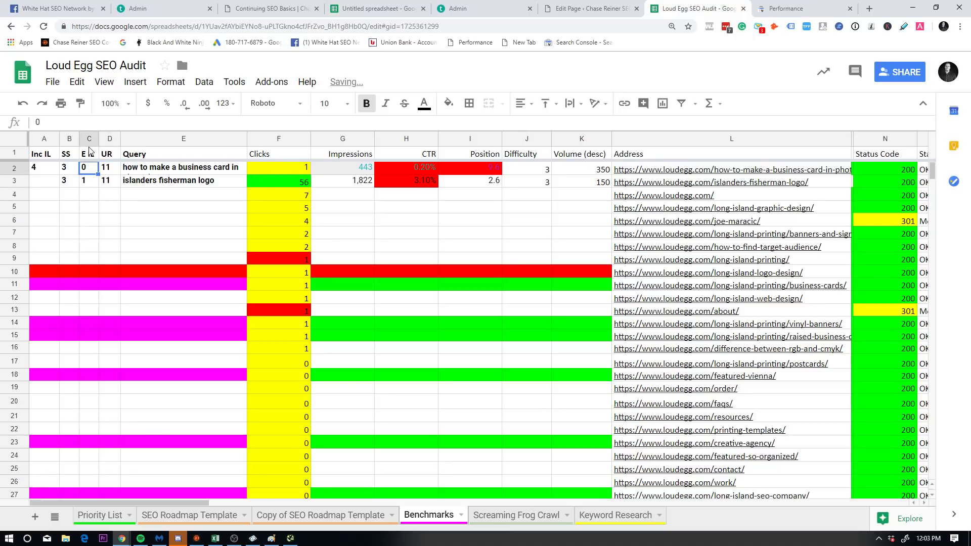
Step: Rename the E IL header in C1 to EL
left_click(91, 154)
type("EL")
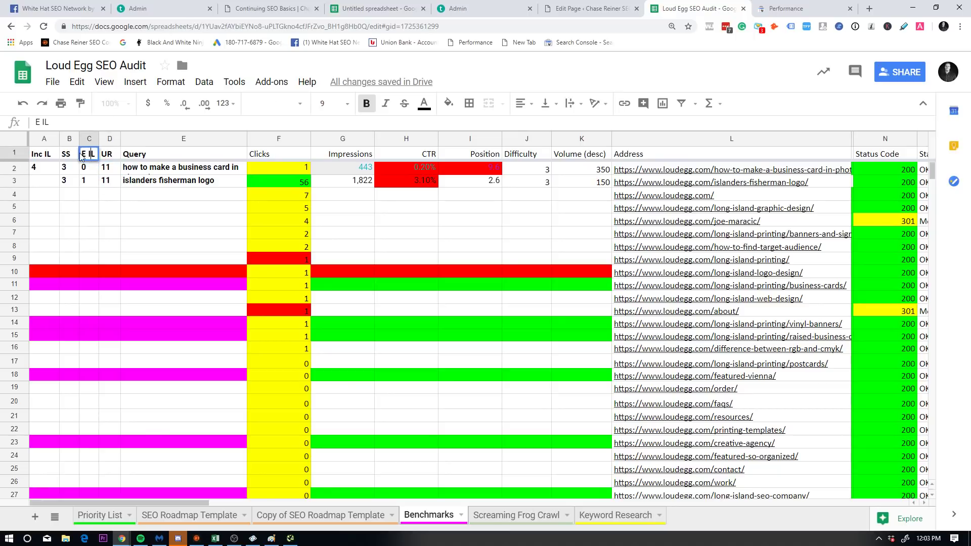
left_click(109, 233)
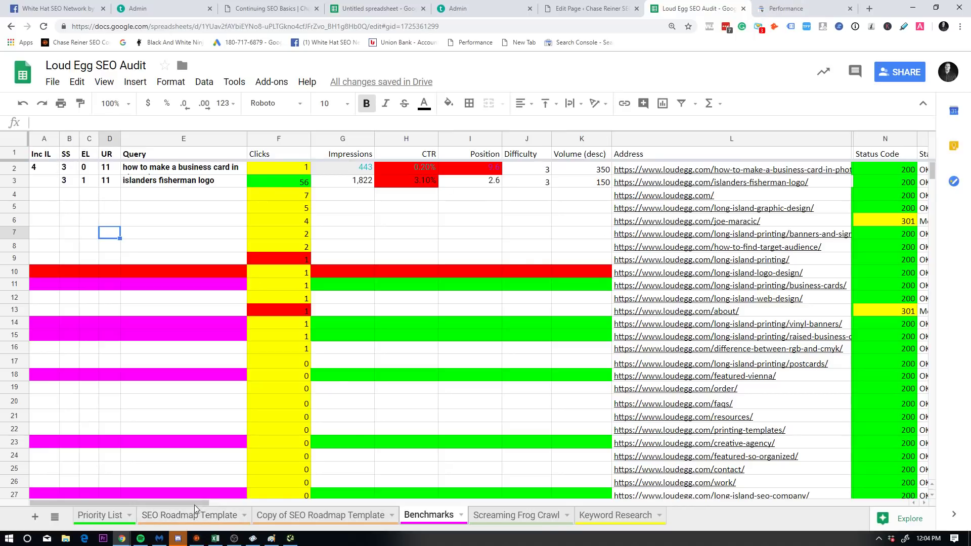
scroll(205, 504, "right", 10)
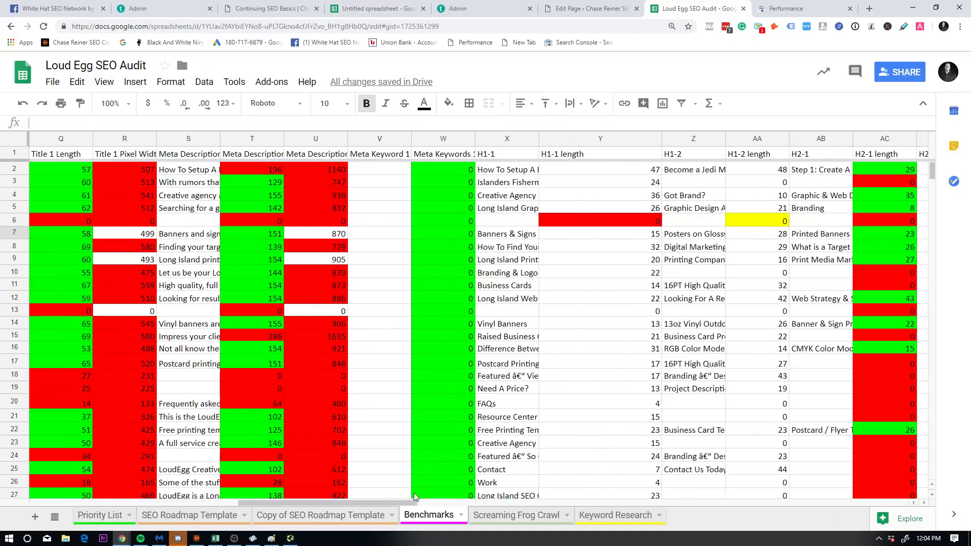
scroll(219, 480, "left", 6)
scroll(219, 481, "left", 4)
left_click(38, 168)
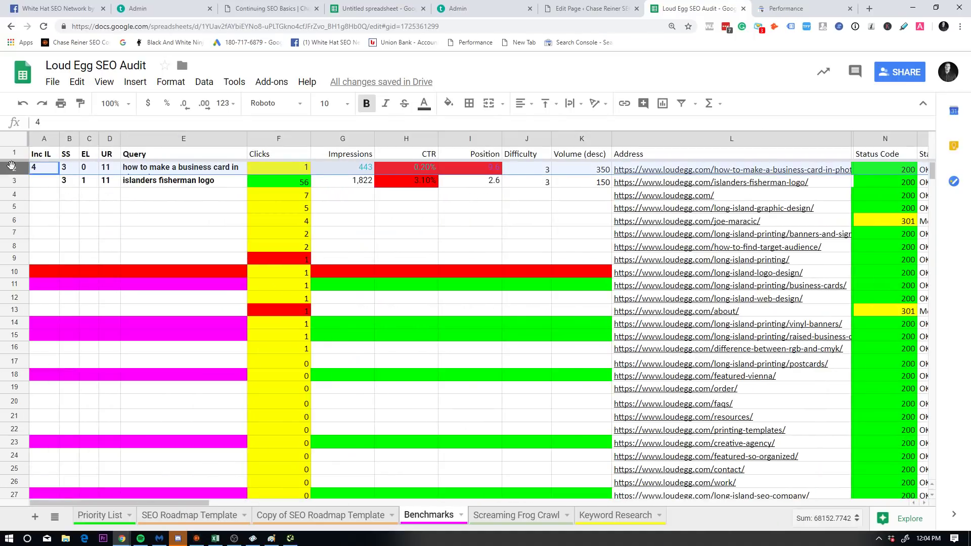
left_click_drag(186, 506, 477, 480)
scroll(477, 479, "right", 2)
scroll(476, 480, "left", 8)
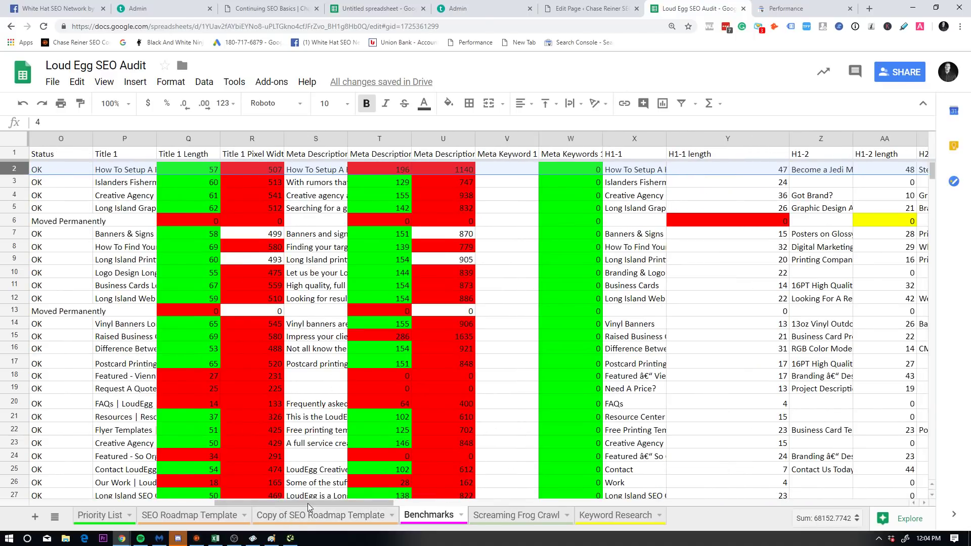
left_click_drag(319, 503, 832, 452)
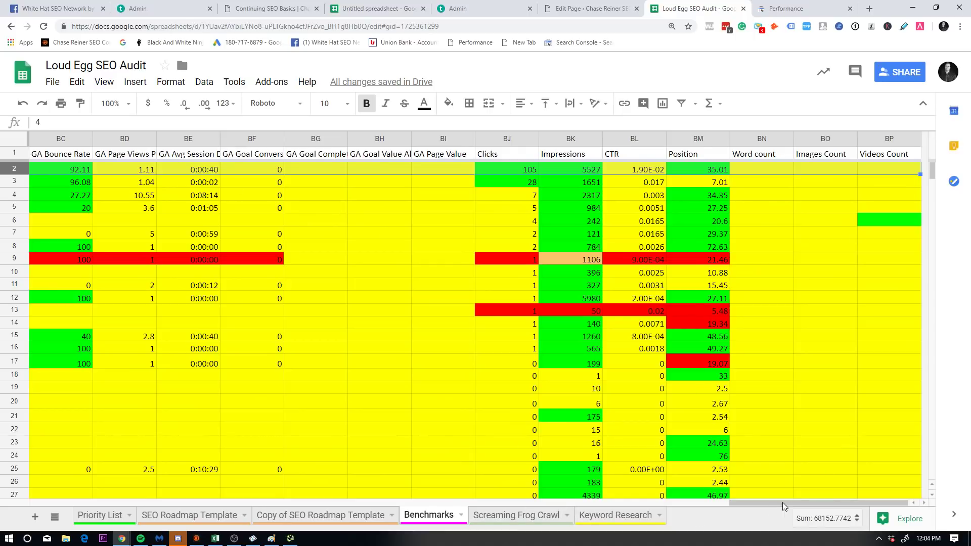
left_click_drag(804, 504, 738, 502)
scroll(826, 501, "right", 3)
left_click(197, 539)
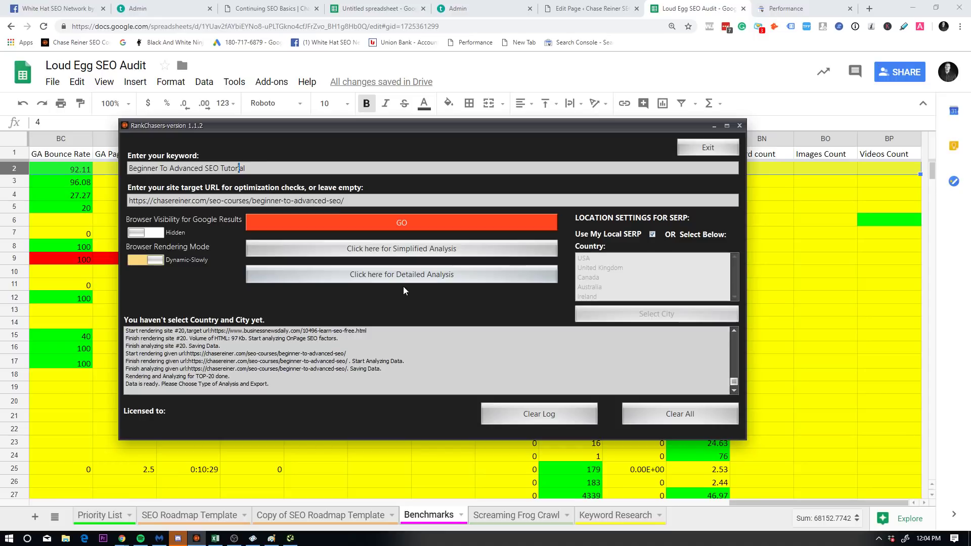
left_click(106, 196)
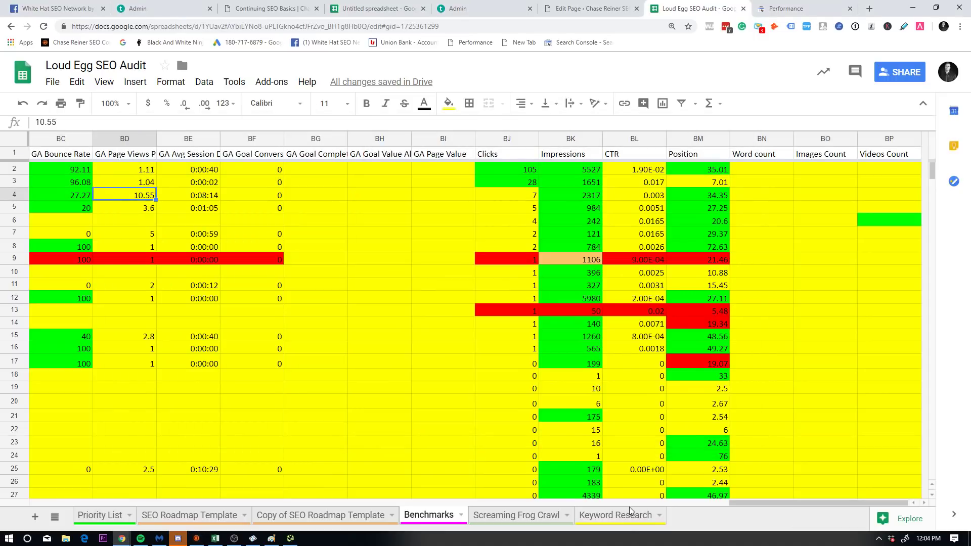
left_click_drag(791, 506, 89, 515)
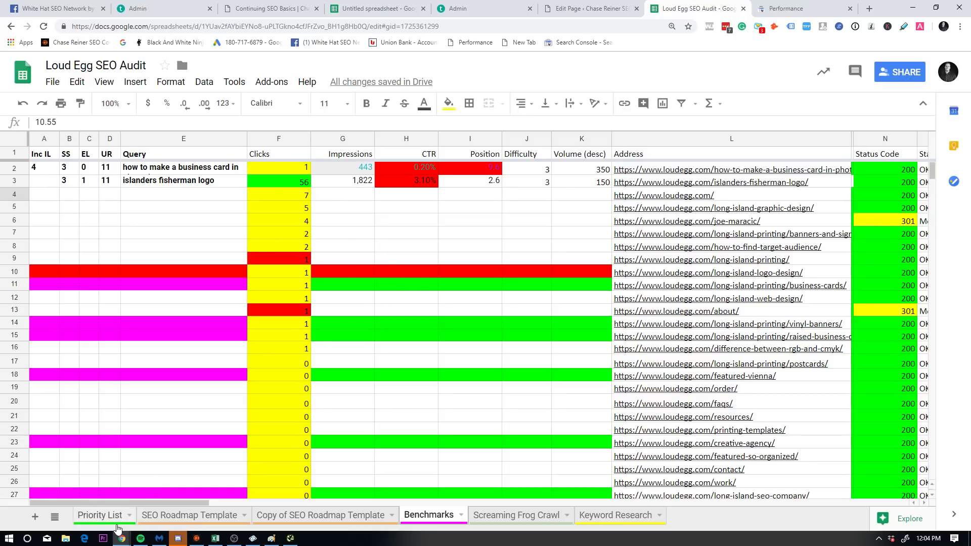
Step: Scroll the SEO Roadmap Template through the Schema, Plugins, Citations and Search Console sections
left_click(99, 515)
left_click(189, 515)
scroll(245, 394, "down", 3)
scroll(245, 395, "down", 10)
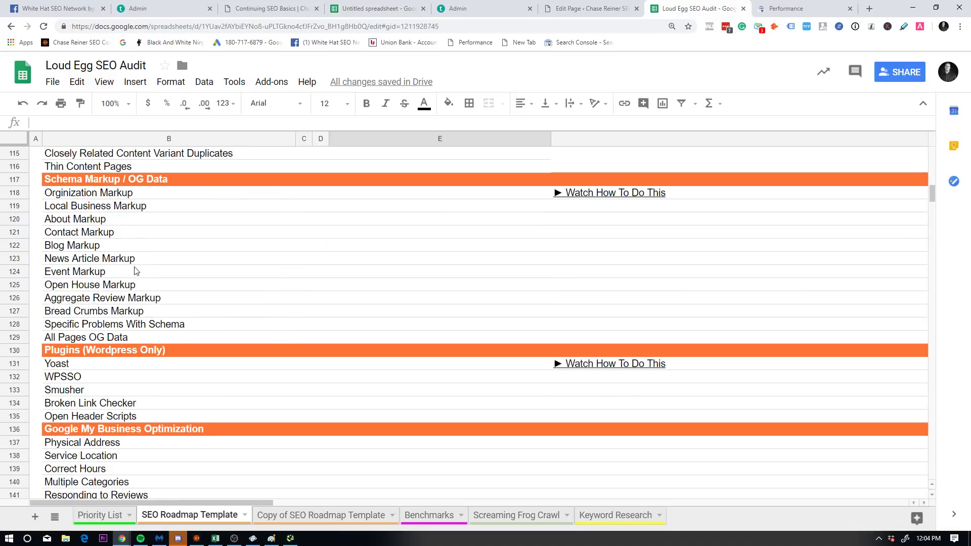
scroll(235, 282, "down", 5)
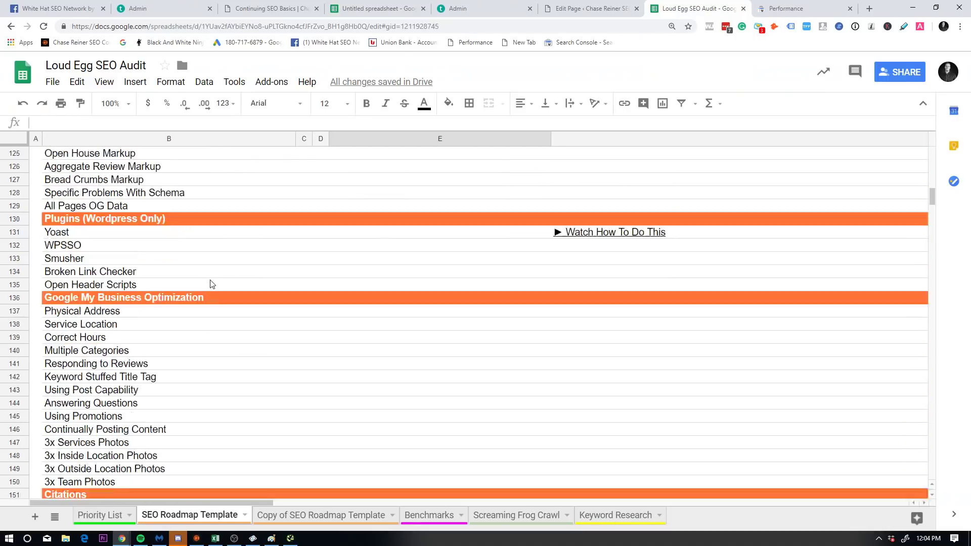
scroll(231, 286, "down", 4)
scroll(232, 293, "up", 4)
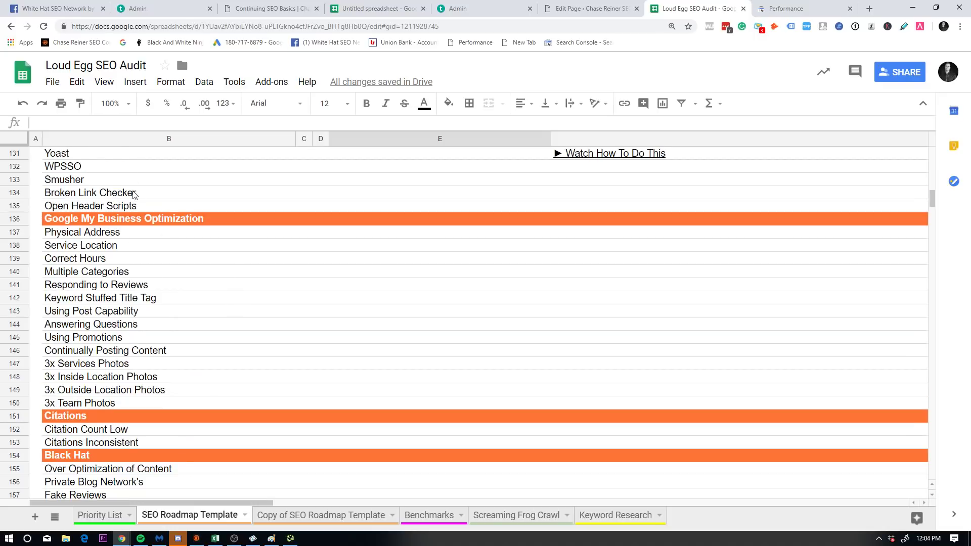
scroll(147, 200, "up", 1)
scroll(167, 243, "down", 7)
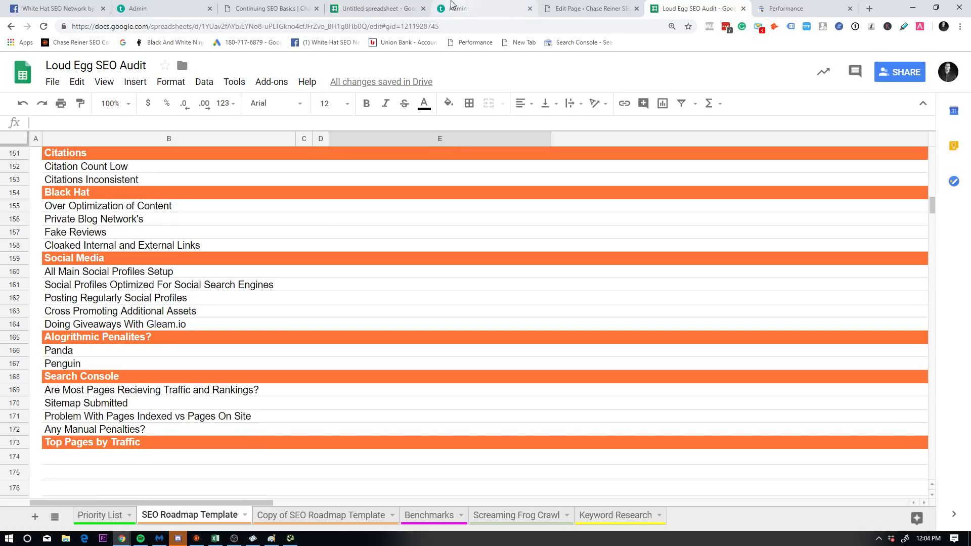
left_click(602, 9)
Step: Search Google for 'beginner to advanced seo' in a new tab to reach the chasereiner.com course page
left_click(789, 8)
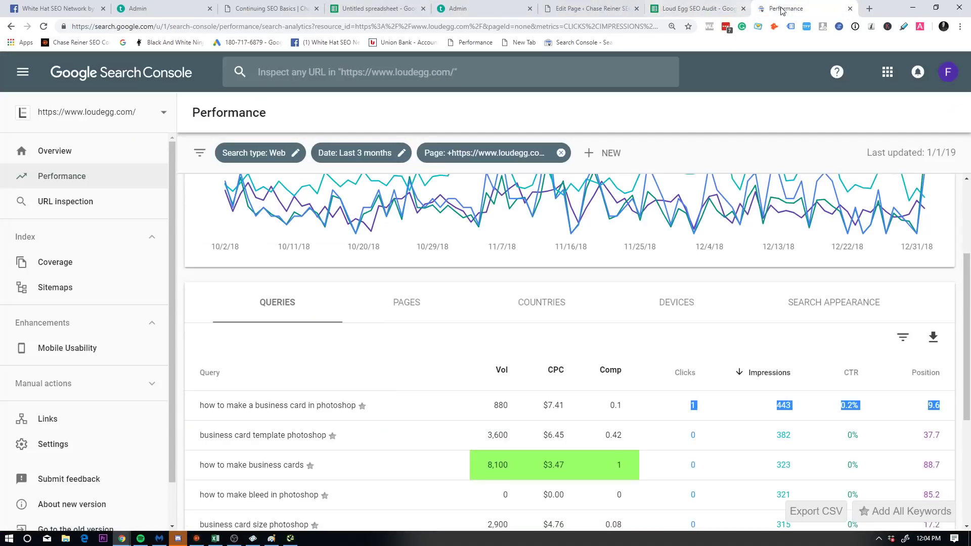
left_click(870, 8)
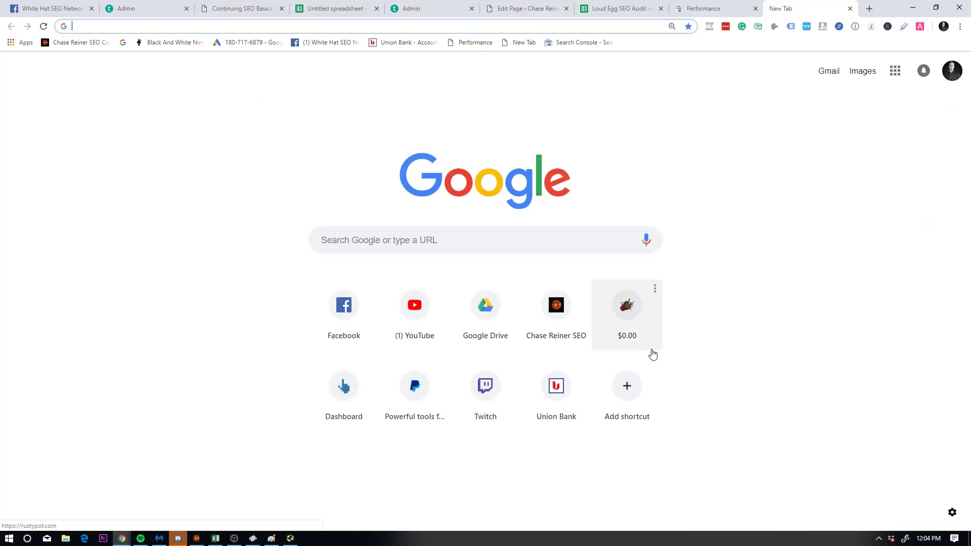
type("beginner to ad")
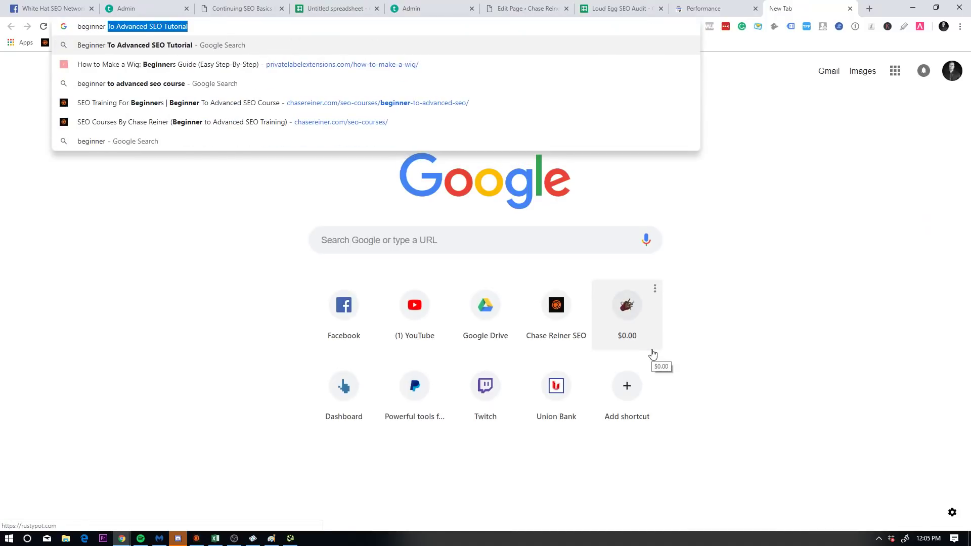
type("vanced seo")
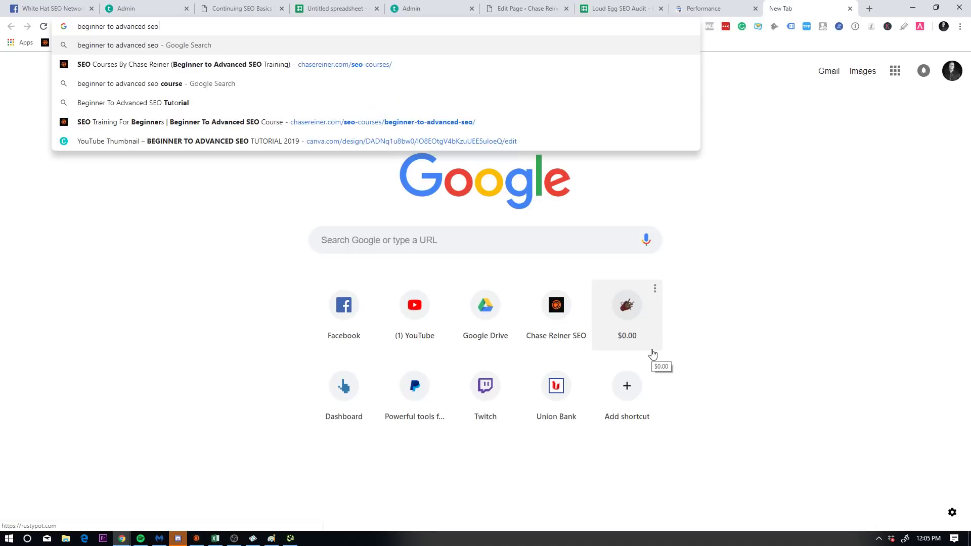
key("Return")
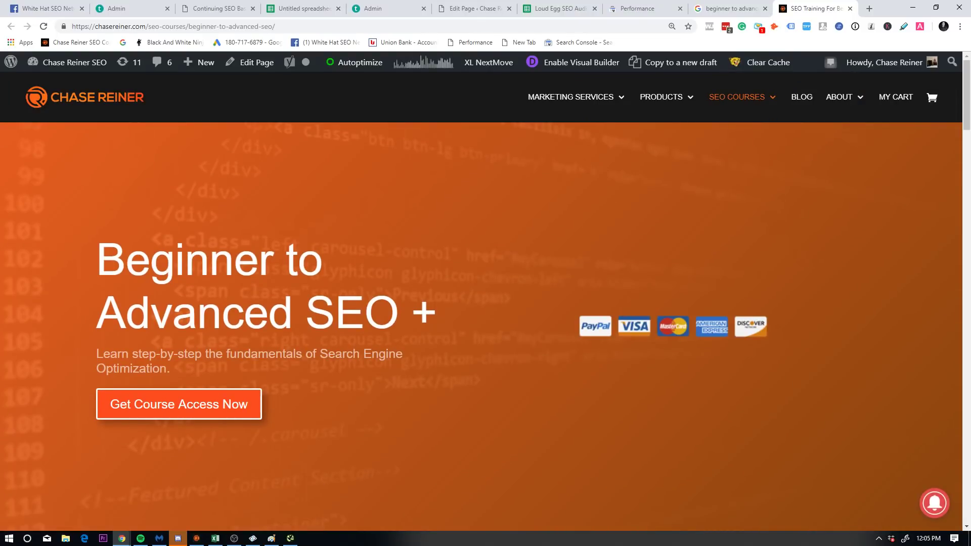
key("alt+Tab")
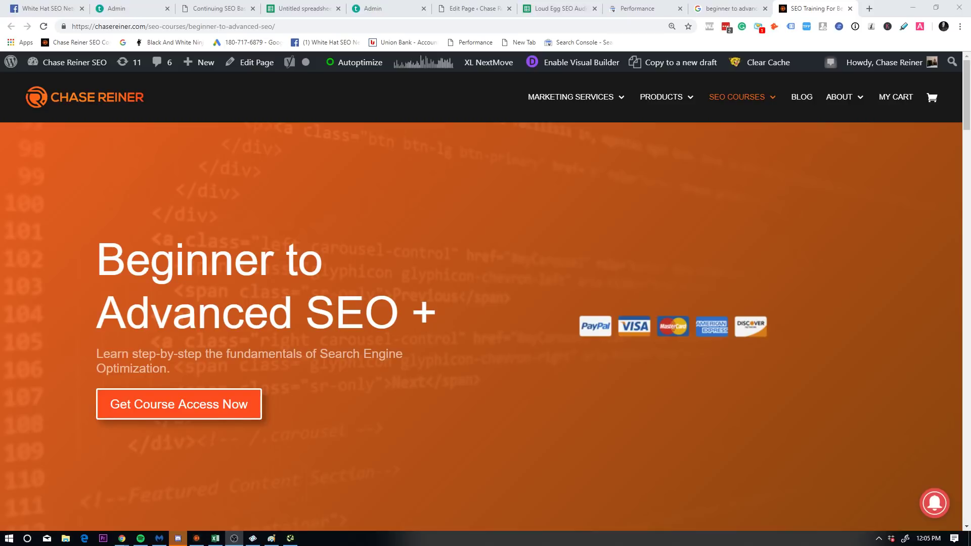